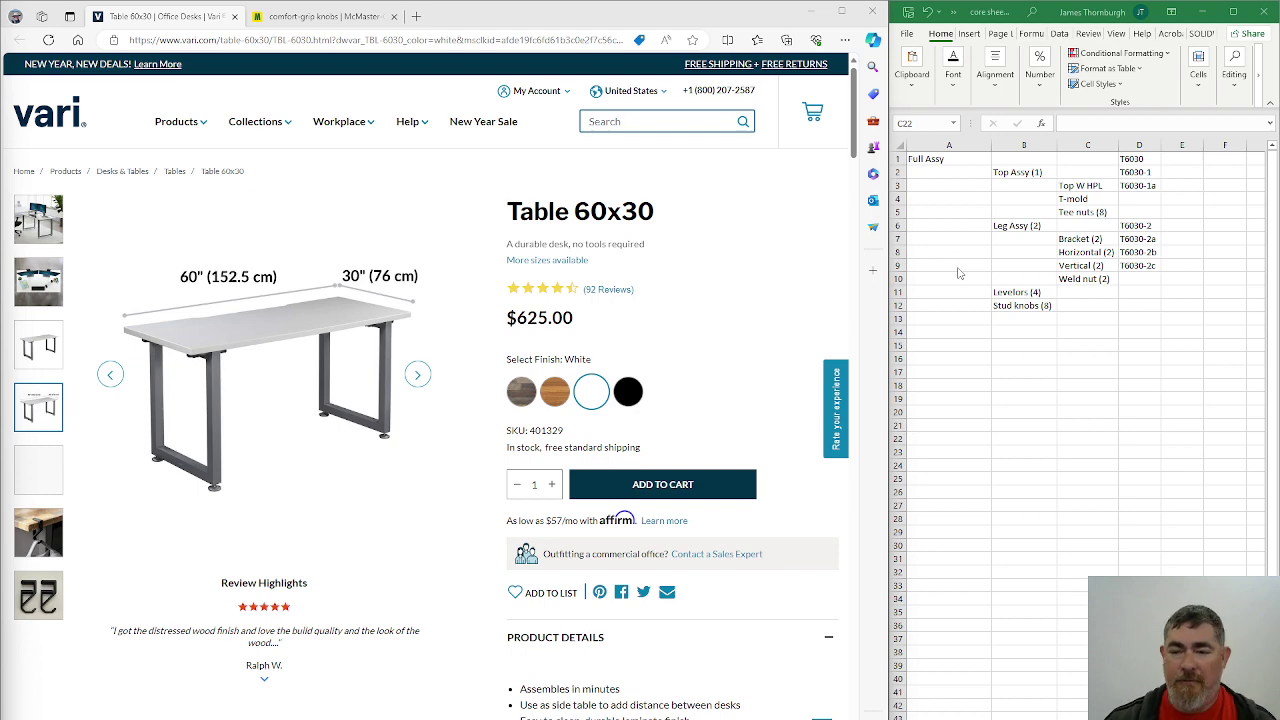
On the McMaster-Carr page, filter the comfort-grip knobs to ribbed style 3 and open the 5/16"-18 knob with a 1 3/4" stud.
{"action": "left_click", "coordinate": [302, 16]}
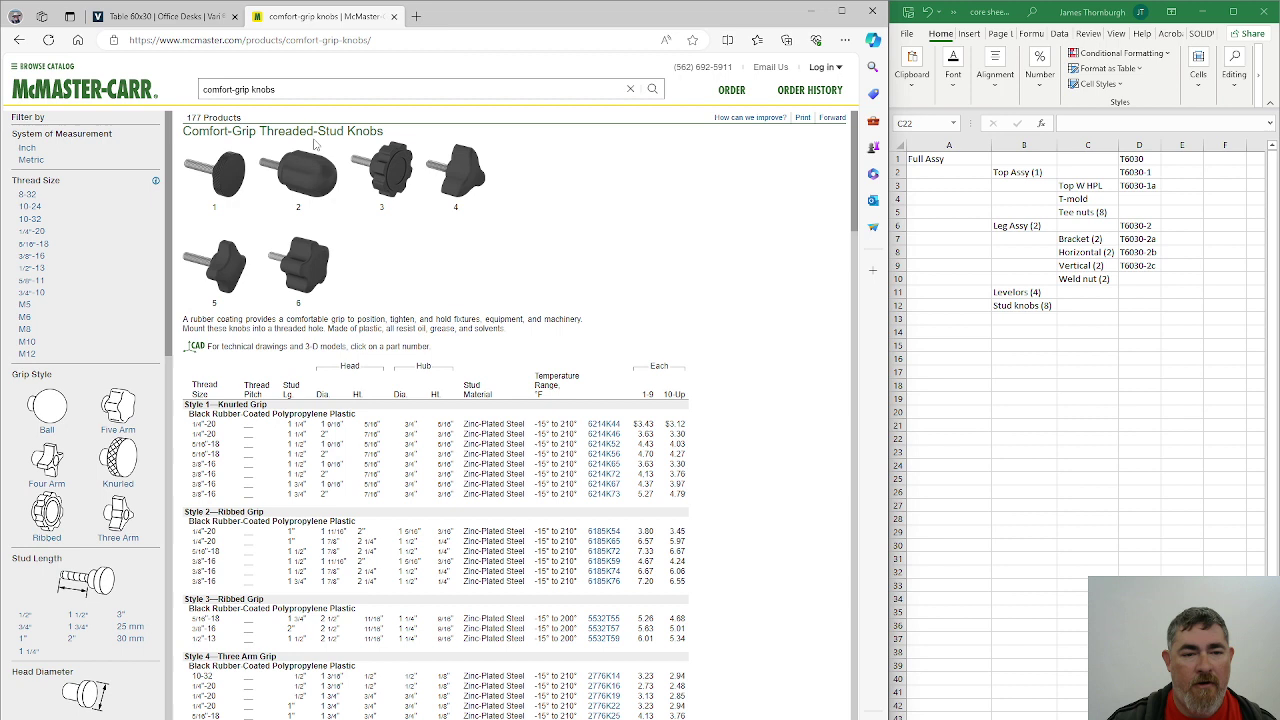
{"action": "left_click", "coordinate": [386, 188]}
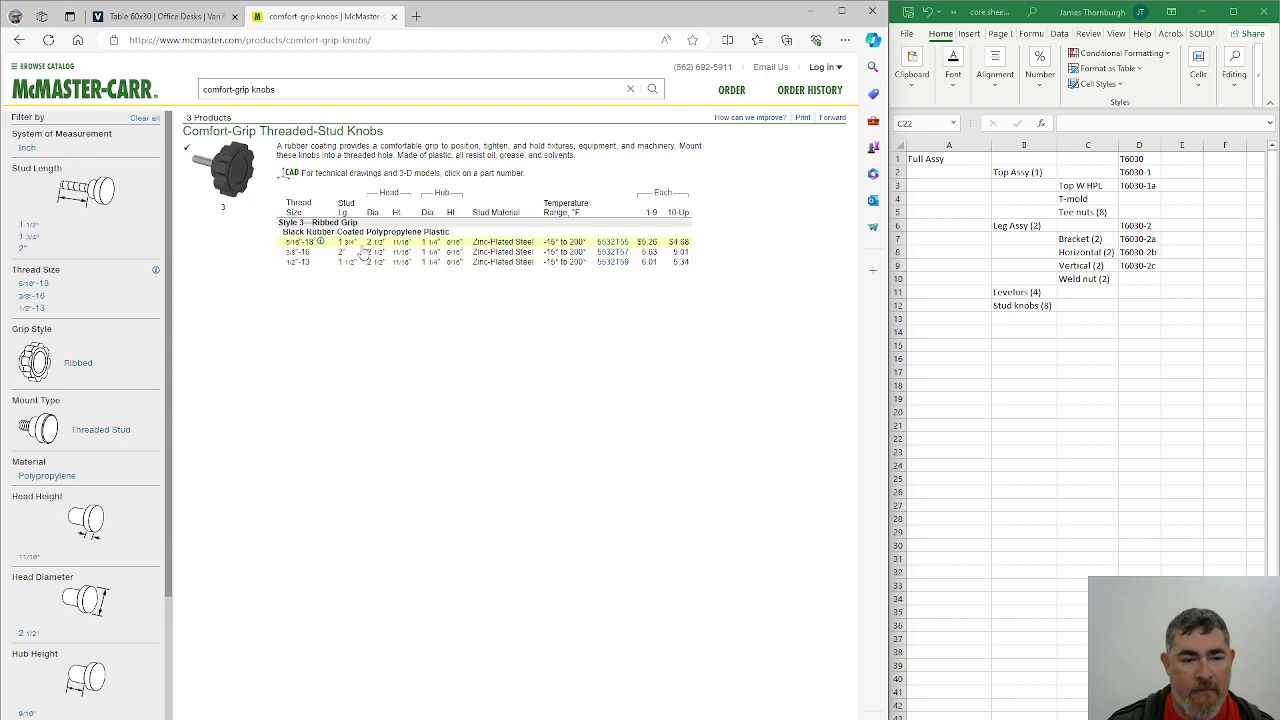
{"action": "left_click", "coordinate": [614, 243]}
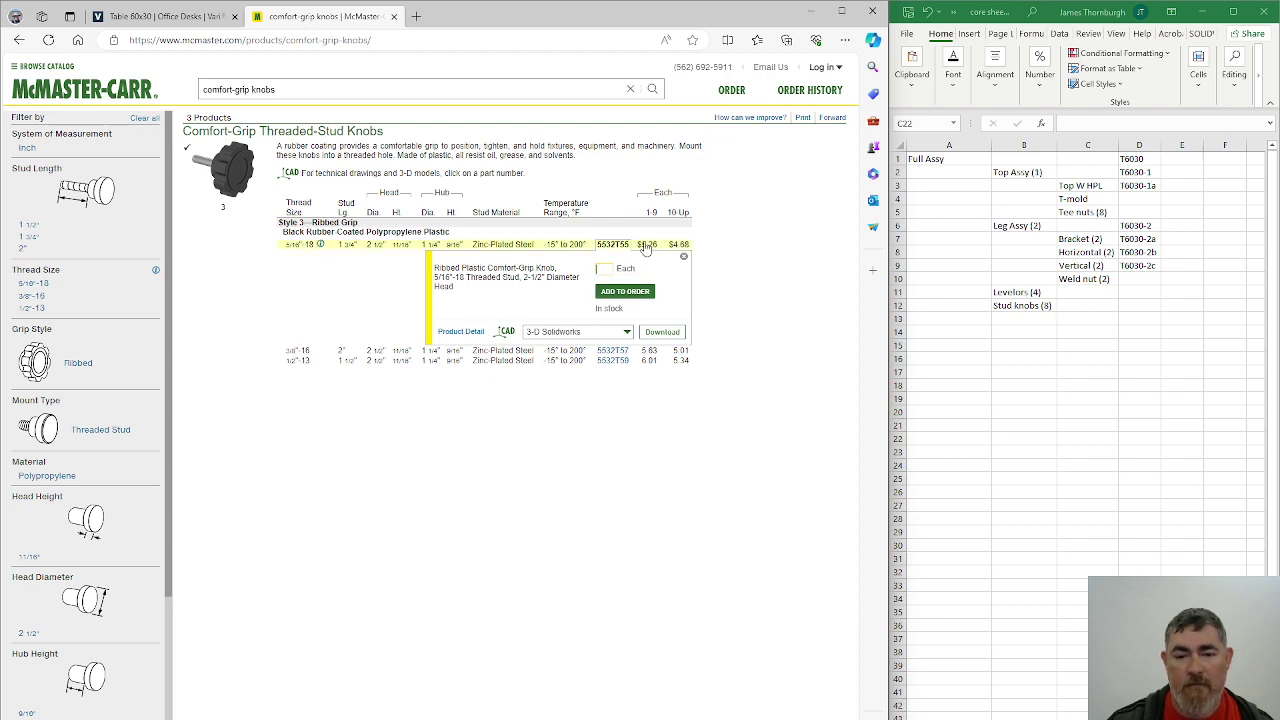
Copy part number 5532T55 into cell D12 for the stud knobs and download the knob's 3-D Solidworks model.
{"action": "left_click_drag", "start_coordinate": [642, 245], "coordinate": [597, 246]}
{"action": "key", "text": "ctrl+c"}
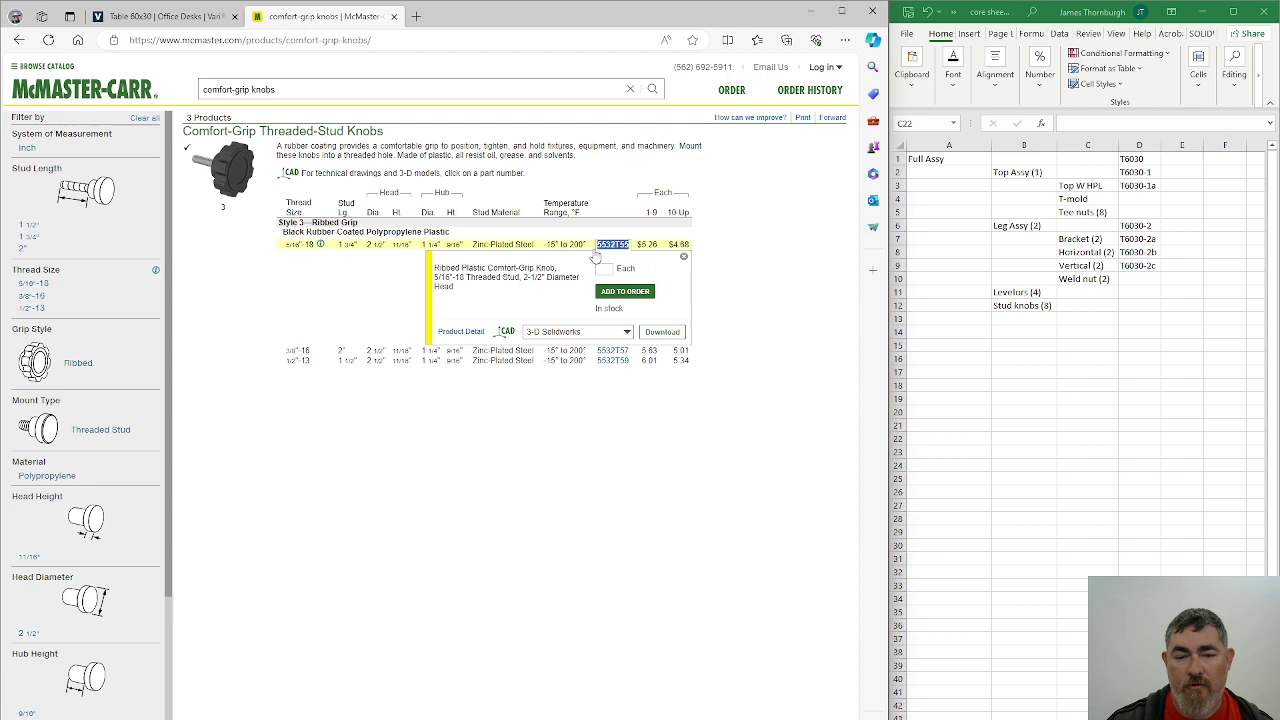
{"action": "left_click", "coordinate": [1143, 221]}
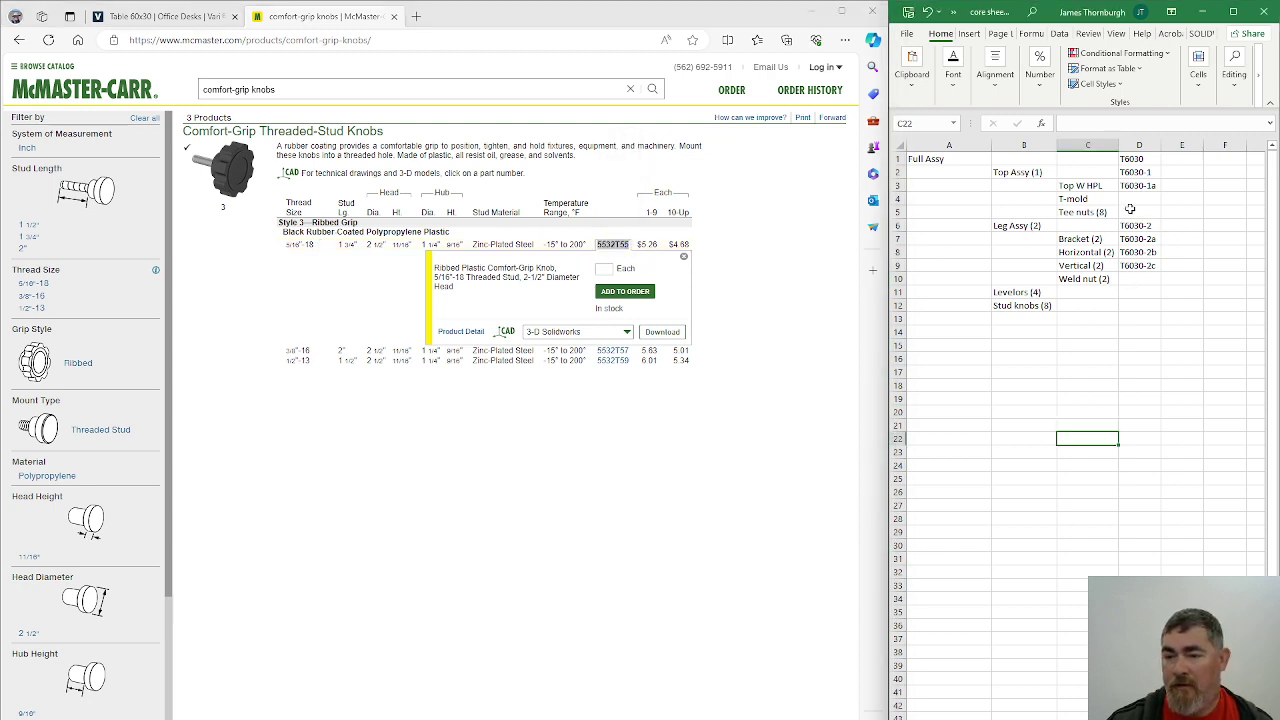
{"action": "left_click", "coordinate": [1122, 306]}
{"action": "key", "text": "ctrl+v"}
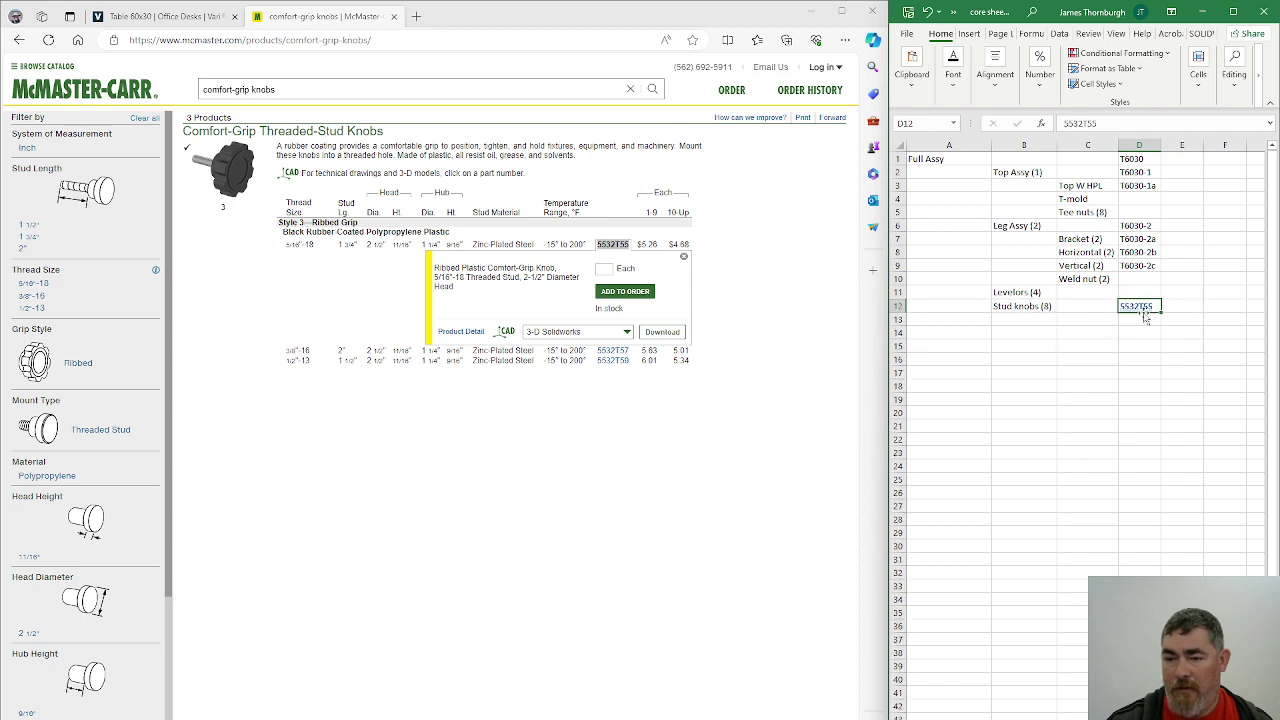
{"action": "left_click", "coordinate": [662, 331]}
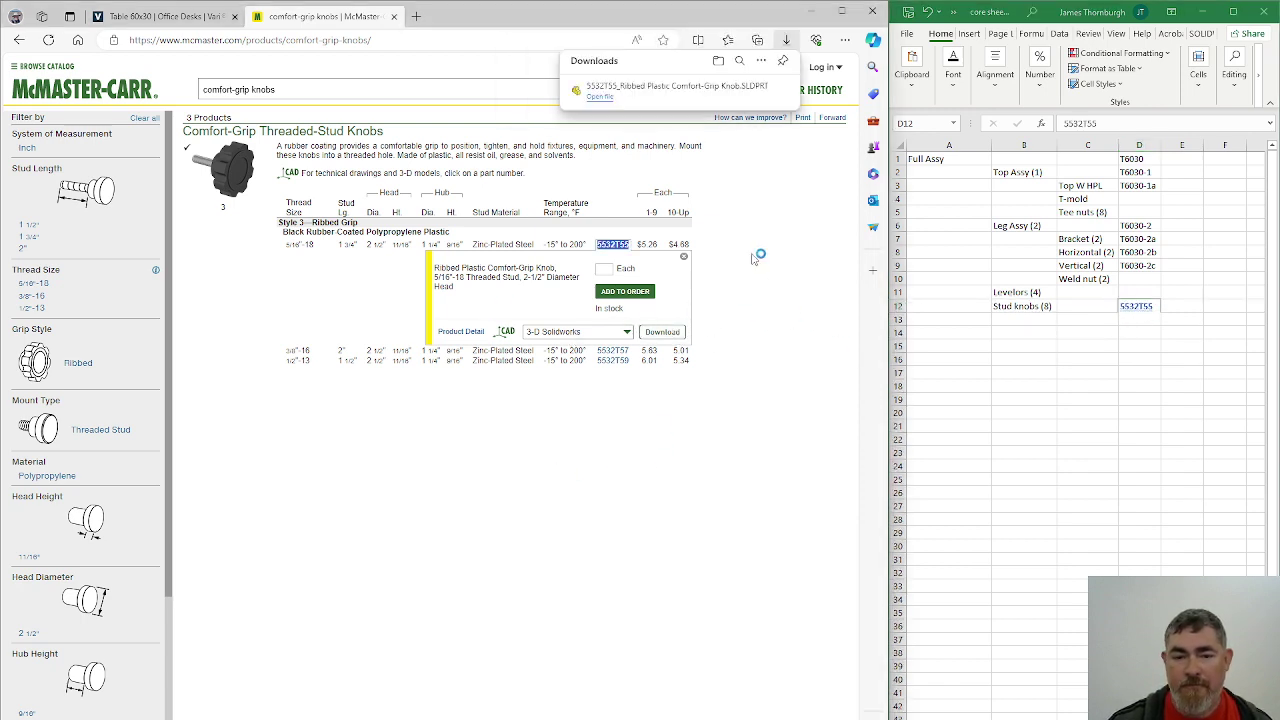
{"action": "left_click", "coordinate": [1105, 353]}
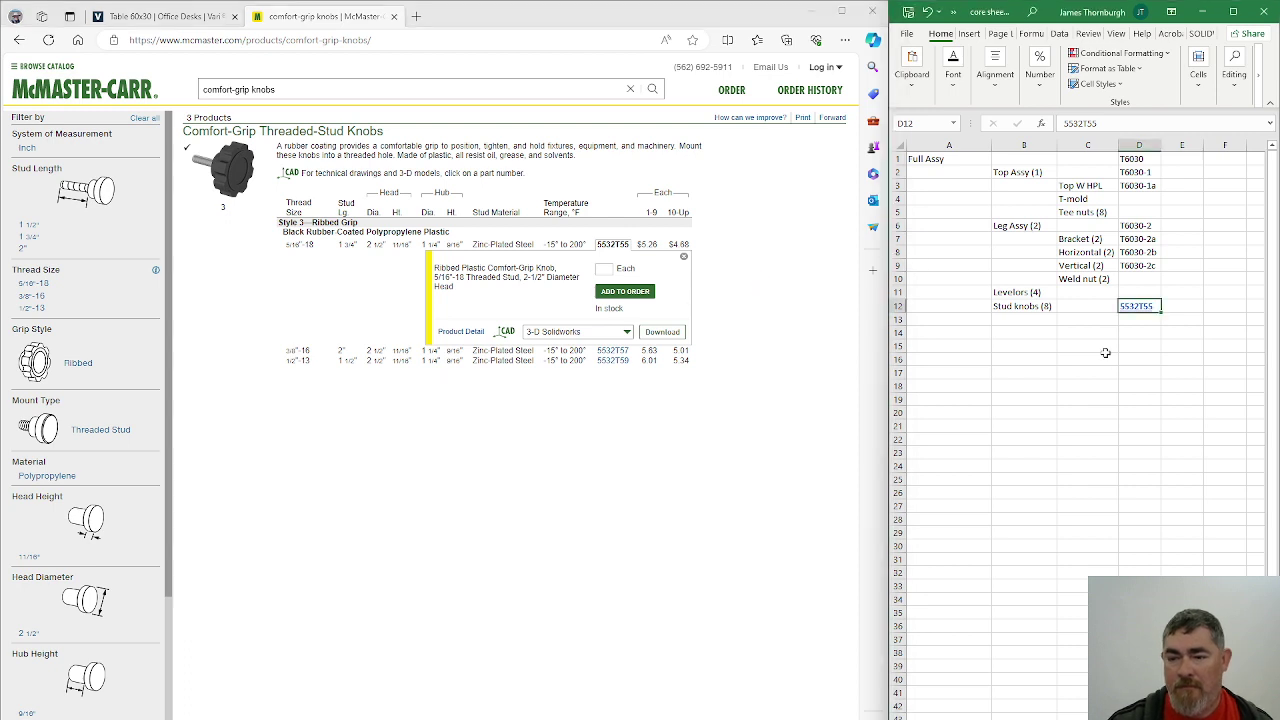
Search McMaster-Carr for leveling feet and open the Easy-Adjust Leveling Mounts with Threaded Stud.
{"action": "left_click_drag", "start_coordinate": [284, 89], "coordinate": [200, 89]}
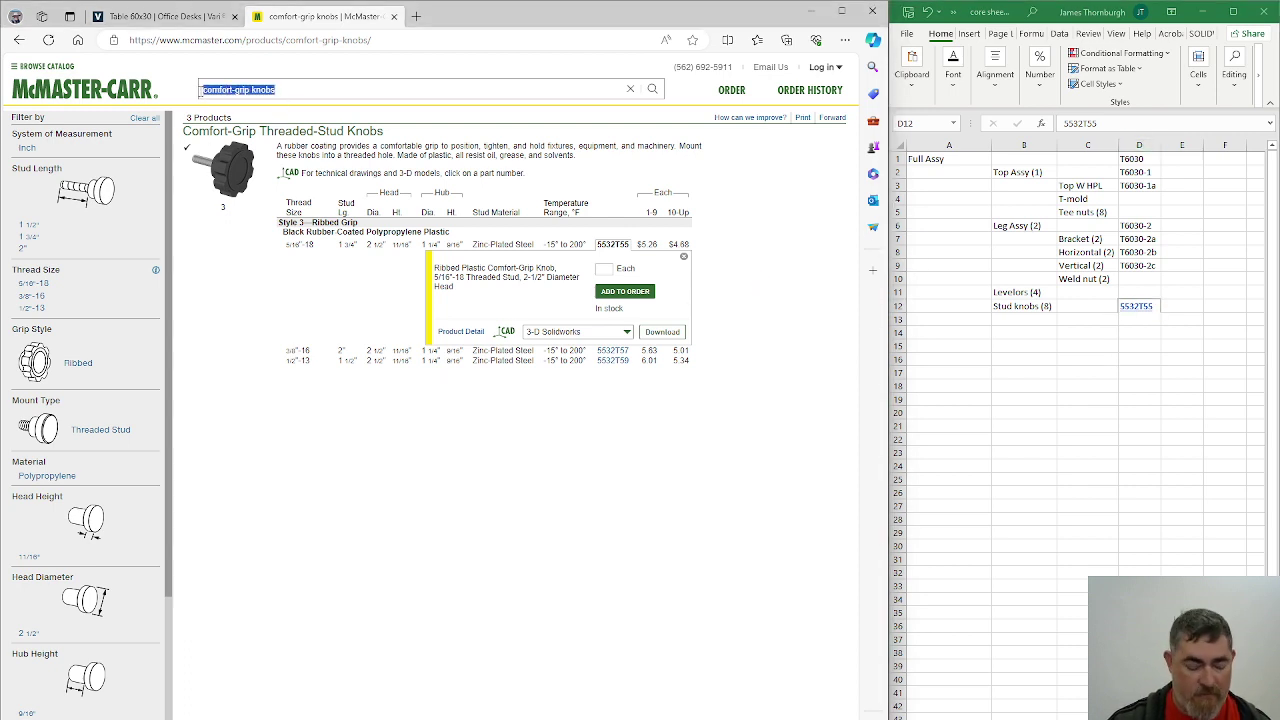
{"action": "type", "text": "levelor"}
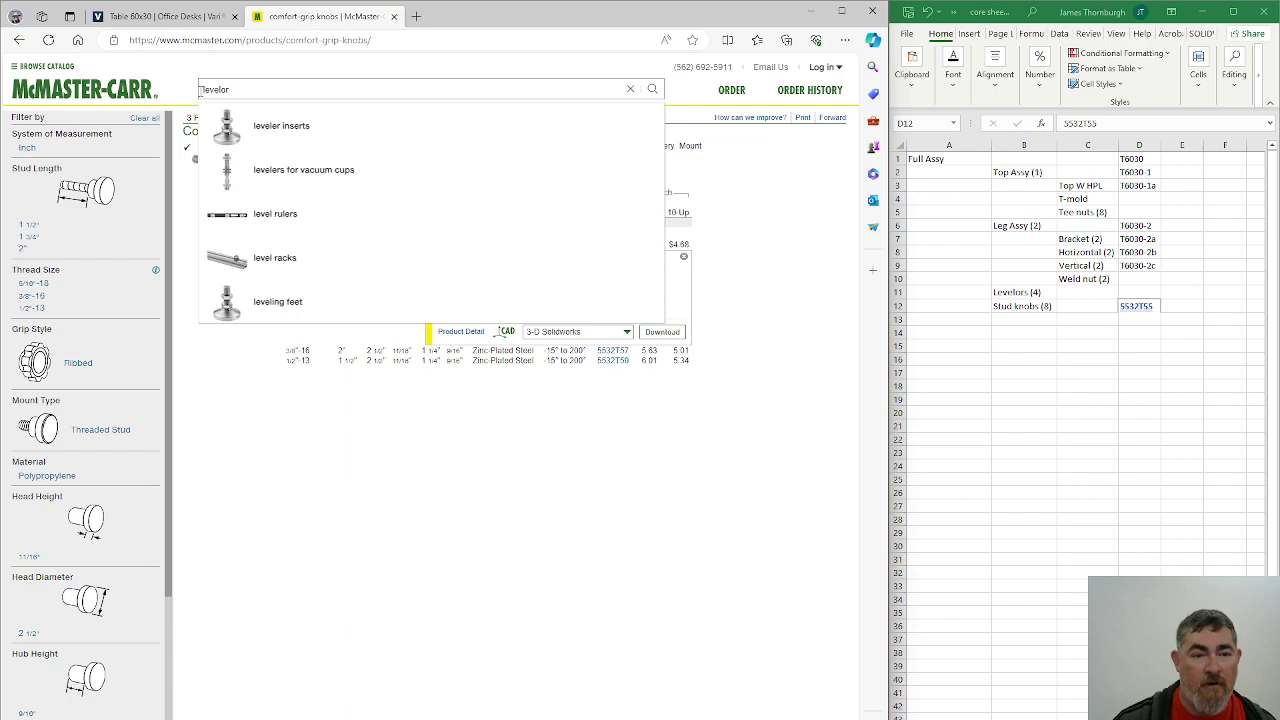
{"action": "left_click", "coordinate": [318, 310]}
{"action": "scroll", "coordinate": [620, 455], "scroll_direction": "down", "scroll_amount": 3}
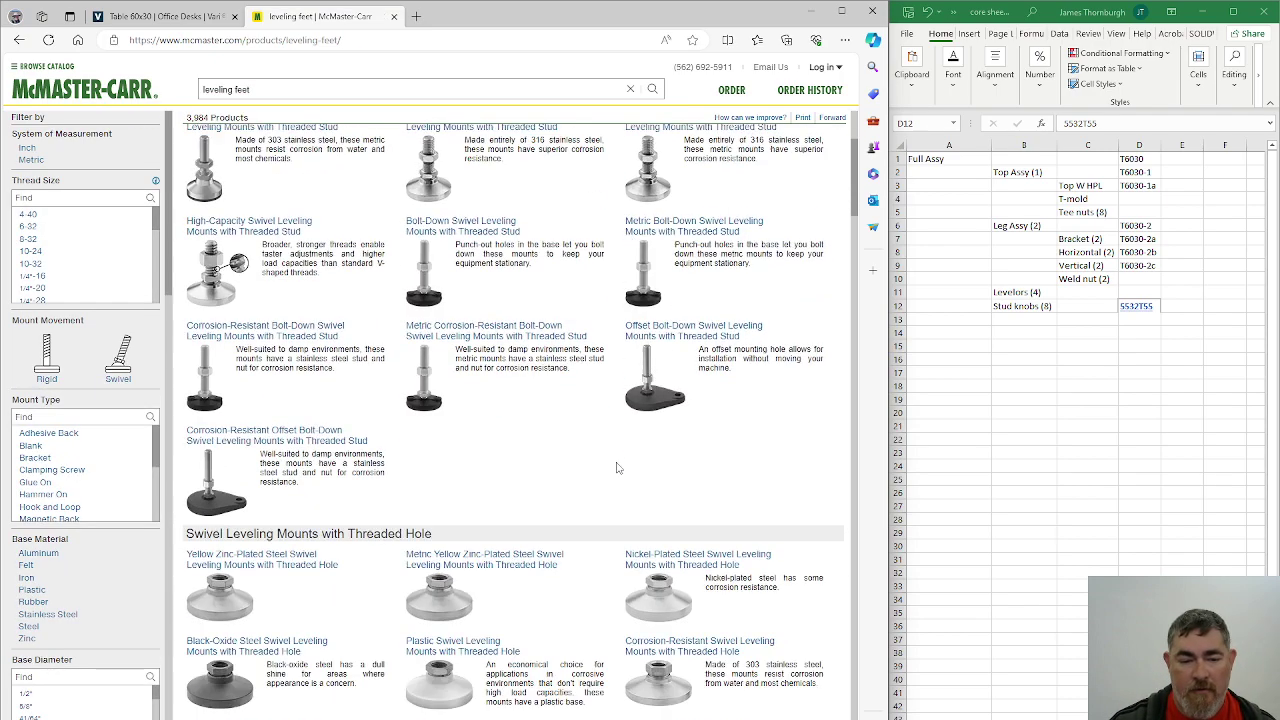
{"action": "scroll", "coordinate": [352, 470], "scroll_direction": "down", "scroll_amount": 9}
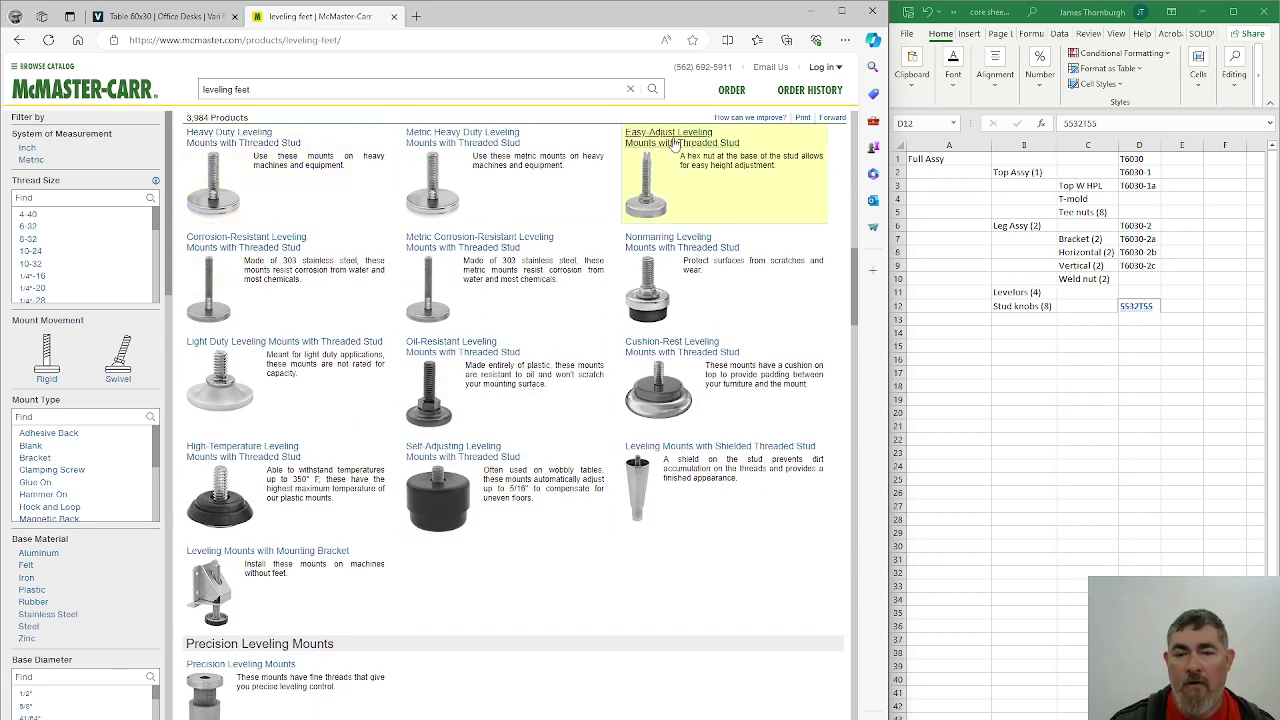
{"action": "left_click", "coordinate": [662, 149]}
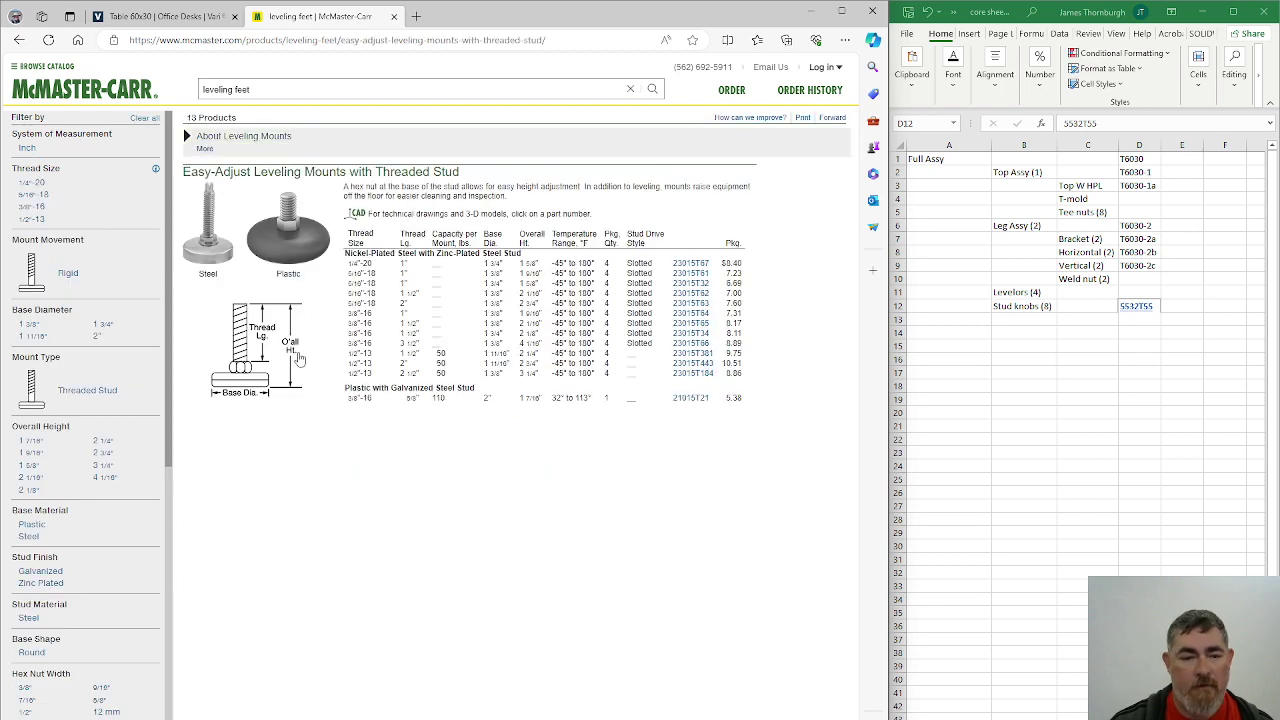
Copy the 1/4"-20 leveling mount's part number 23015T67 into cell D11 for the levelors and download its 3-D Solidworks model.
{"action": "left_click", "coordinate": [688, 266]}
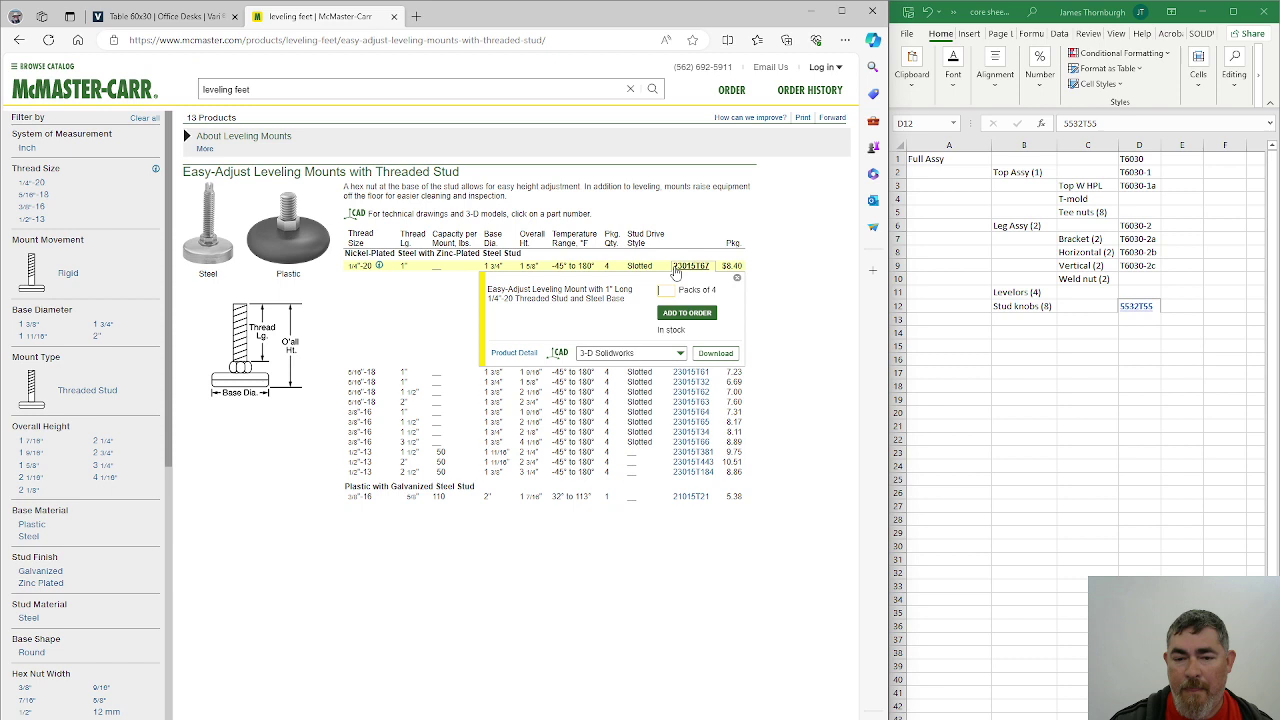
{"action": "left_click_drag", "start_coordinate": [672, 266], "coordinate": [712, 274]}
{"action": "key", "text": "ctrl+c"}
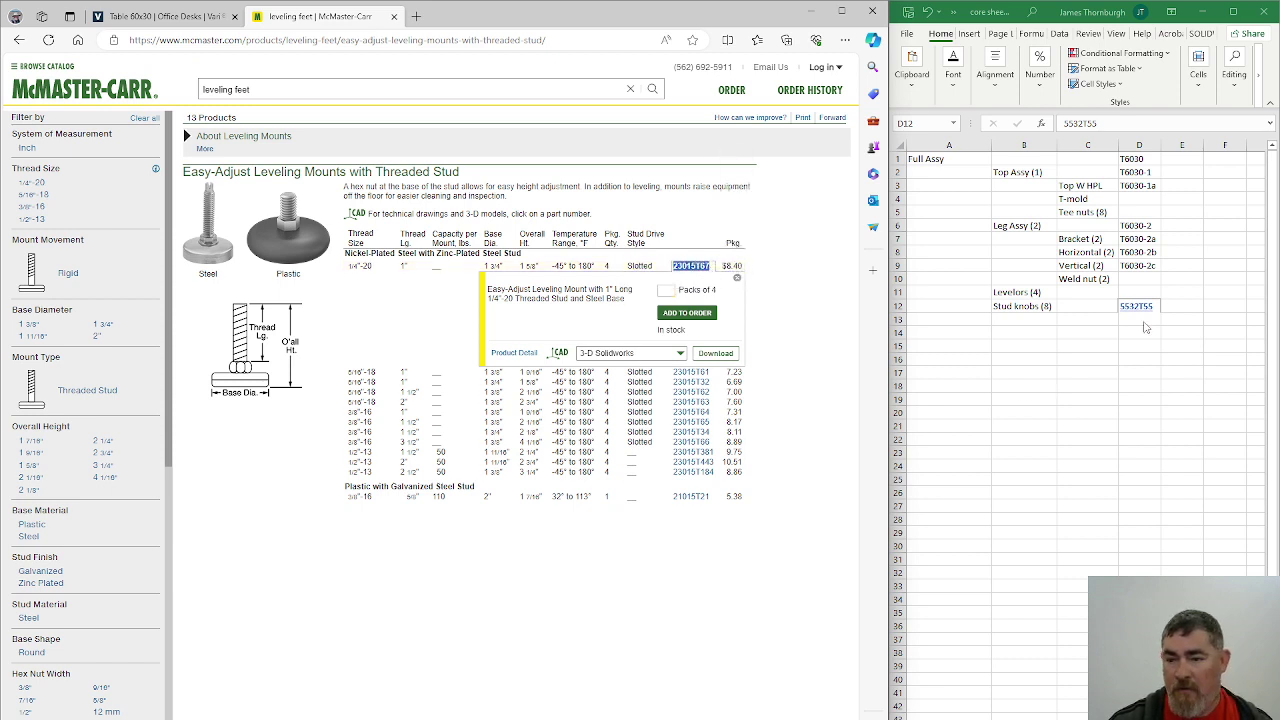
{"action": "left_click", "coordinate": [1141, 290]}
{"action": "key", "text": "ctrl+v"}
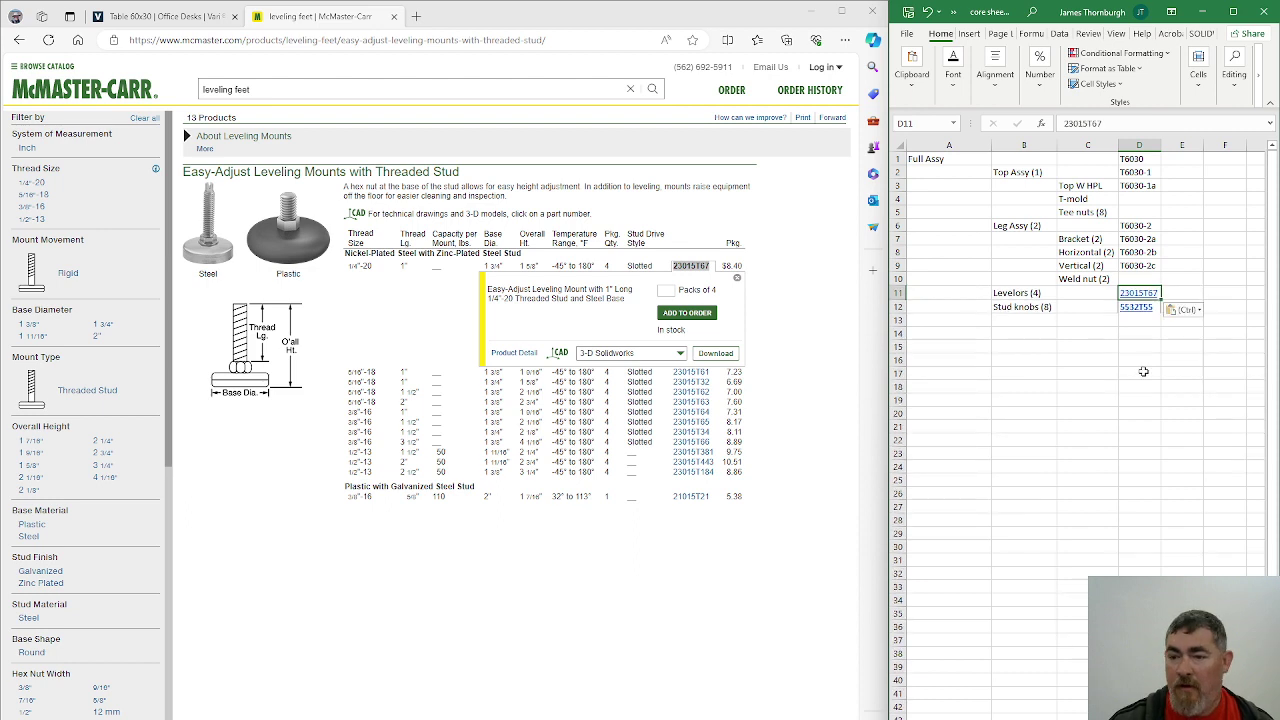
{"action": "left_click", "coordinate": [1040, 364]}
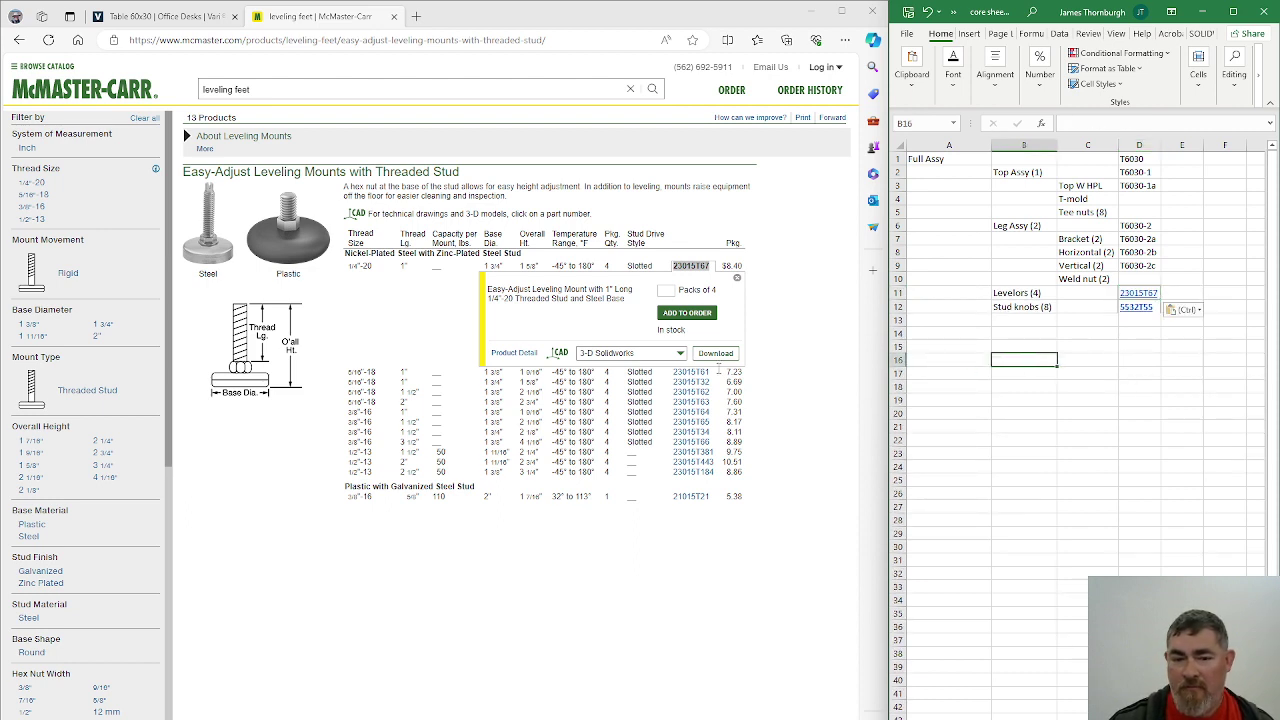
{"action": "left_click", "coordinate": [715, 353]}
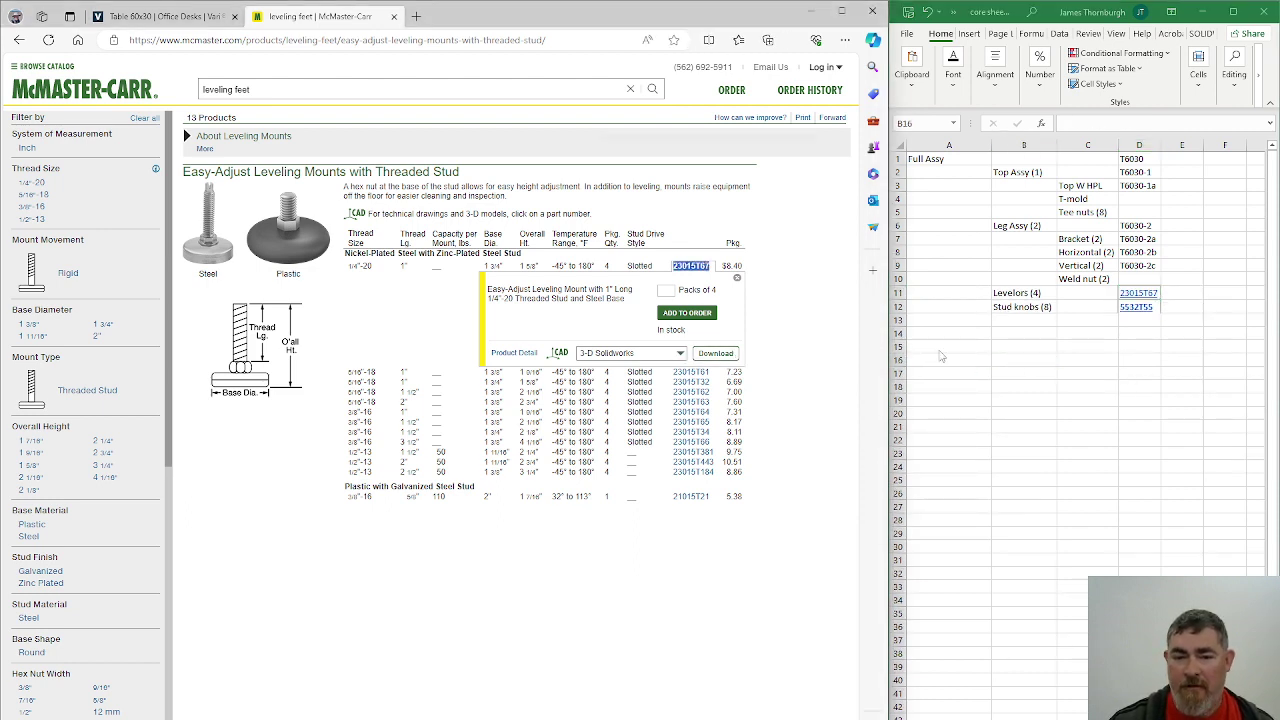
Enter the levelors' unit price in cell E11 as the pack price divided by quantity, 8.4/4.
{"action": "left_click", "coordinate": [1189, 297]}
{"action": "left_click", "coordinate": [1188, 292]}
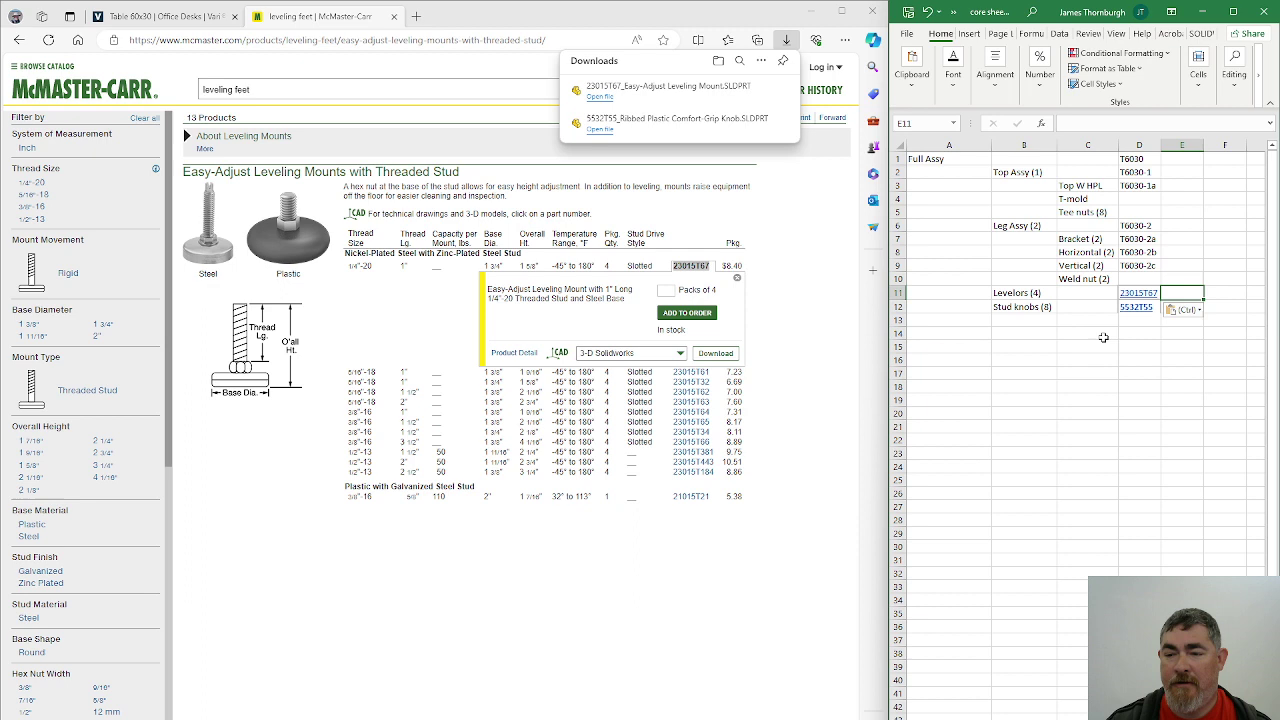
{"action": "type", "text": "8.4/4"}
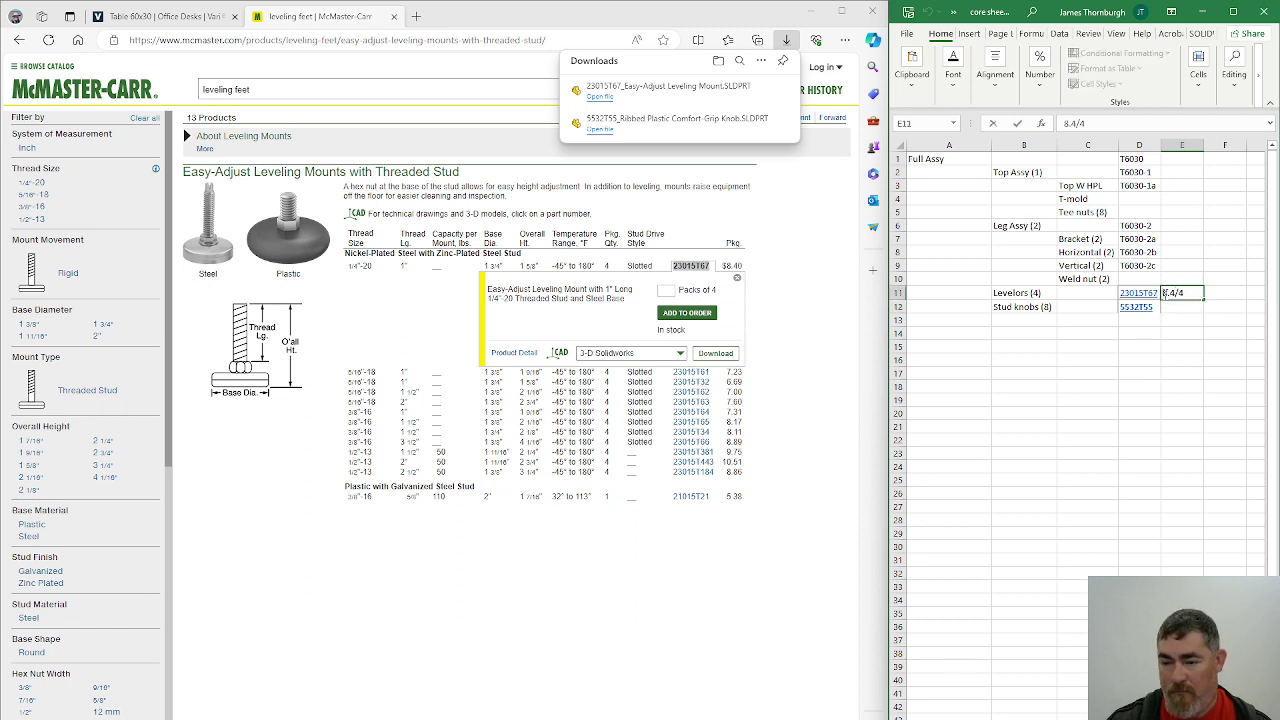
{"action": "key", "text": "Return"}
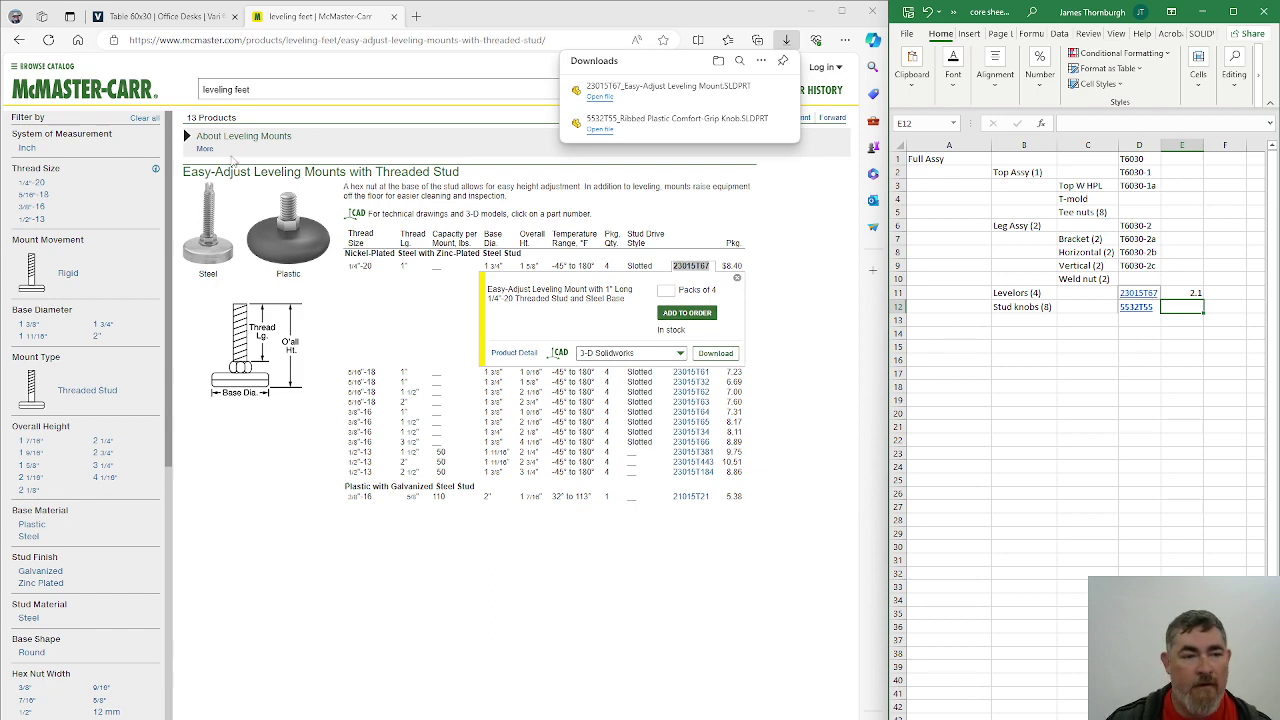
Look up the stud knob's product page through its link in the sheet, enter 4.68 in cell E12, and close the product page.
{"action": "left_click", "coordinate": [14, 53]}
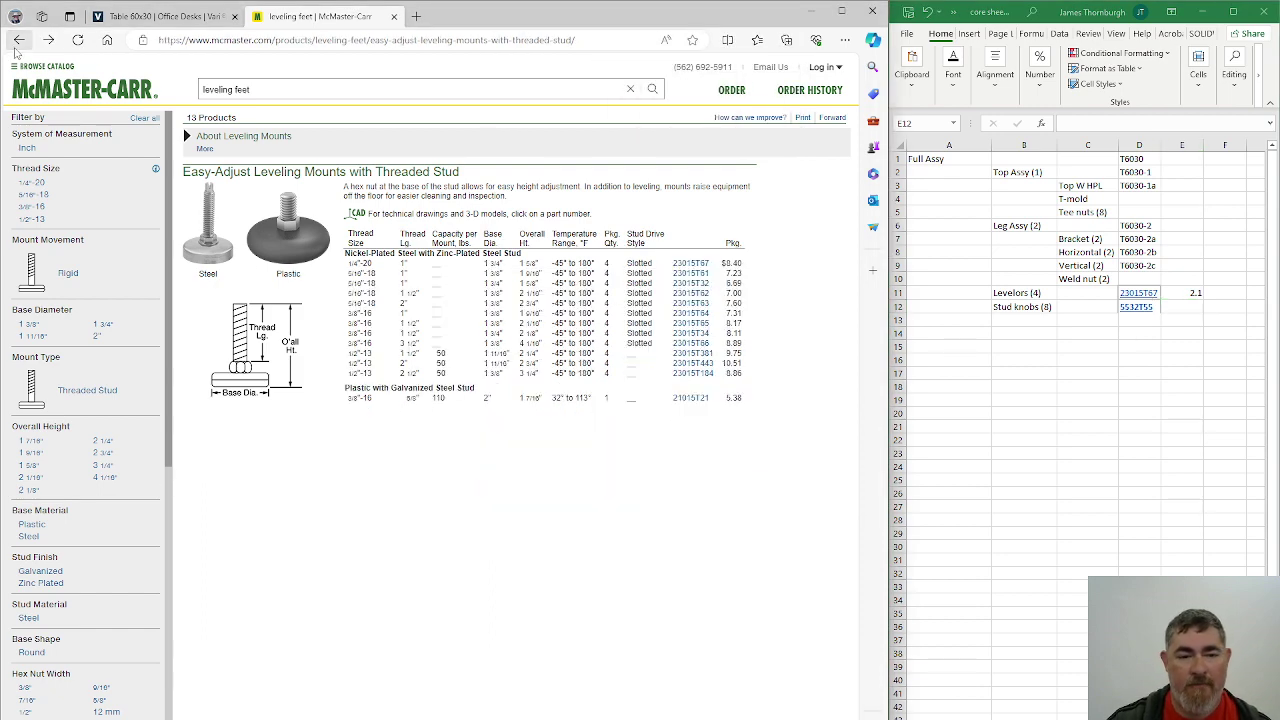
{"action": "left_click", "coordinate": [18, 41]}
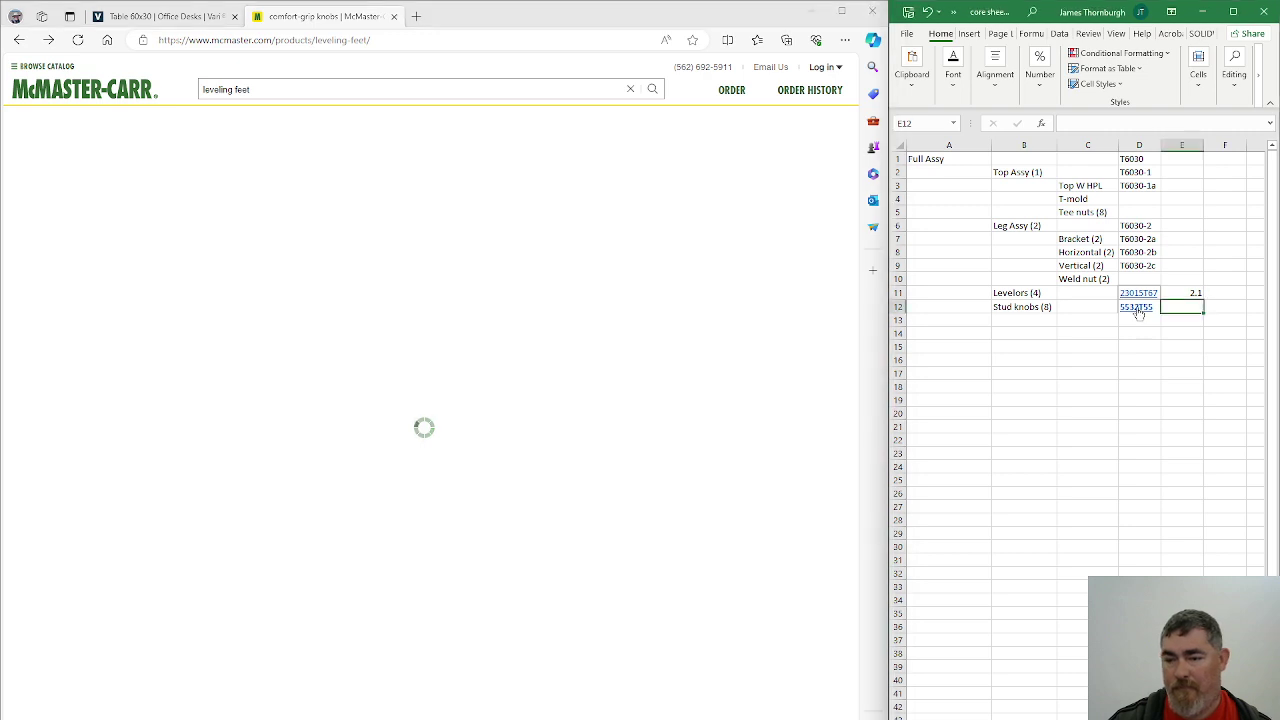
{"action": "left_click", "coordinate": [1136, 307]}
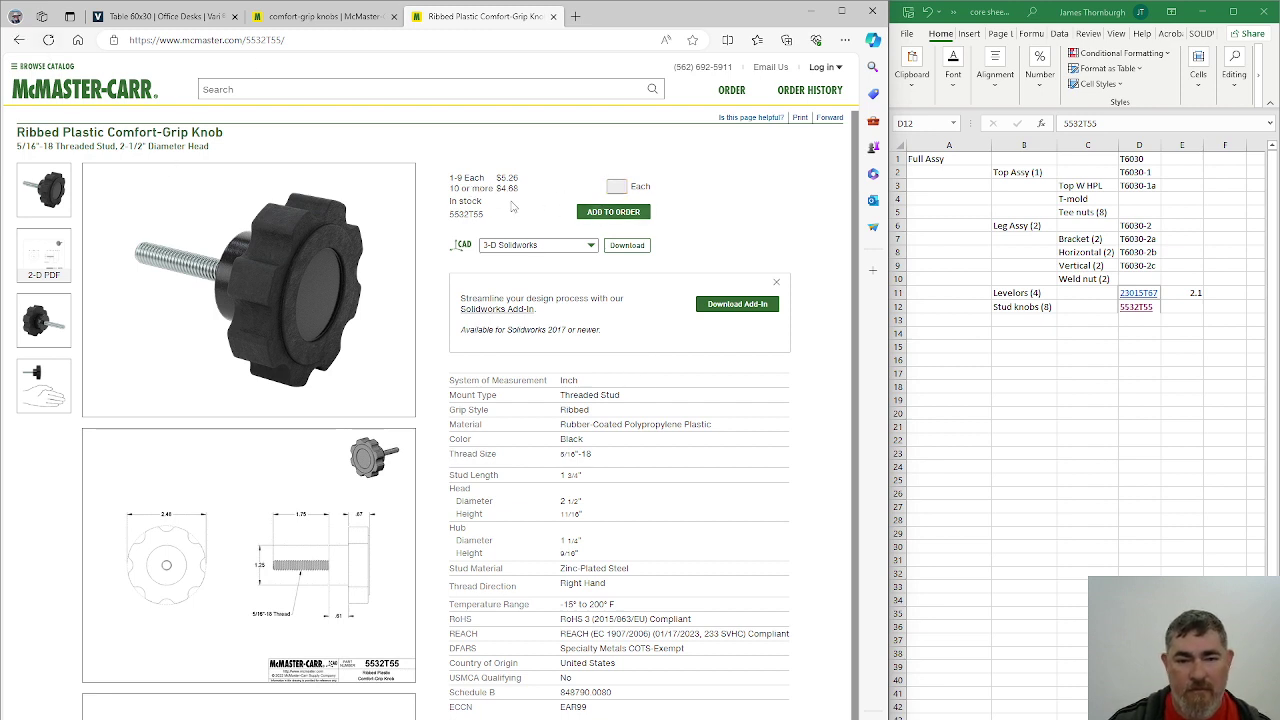
{"action": "left_click", "coordinate": [1176, 306]}
{"action": "type", "text": "4.68"}
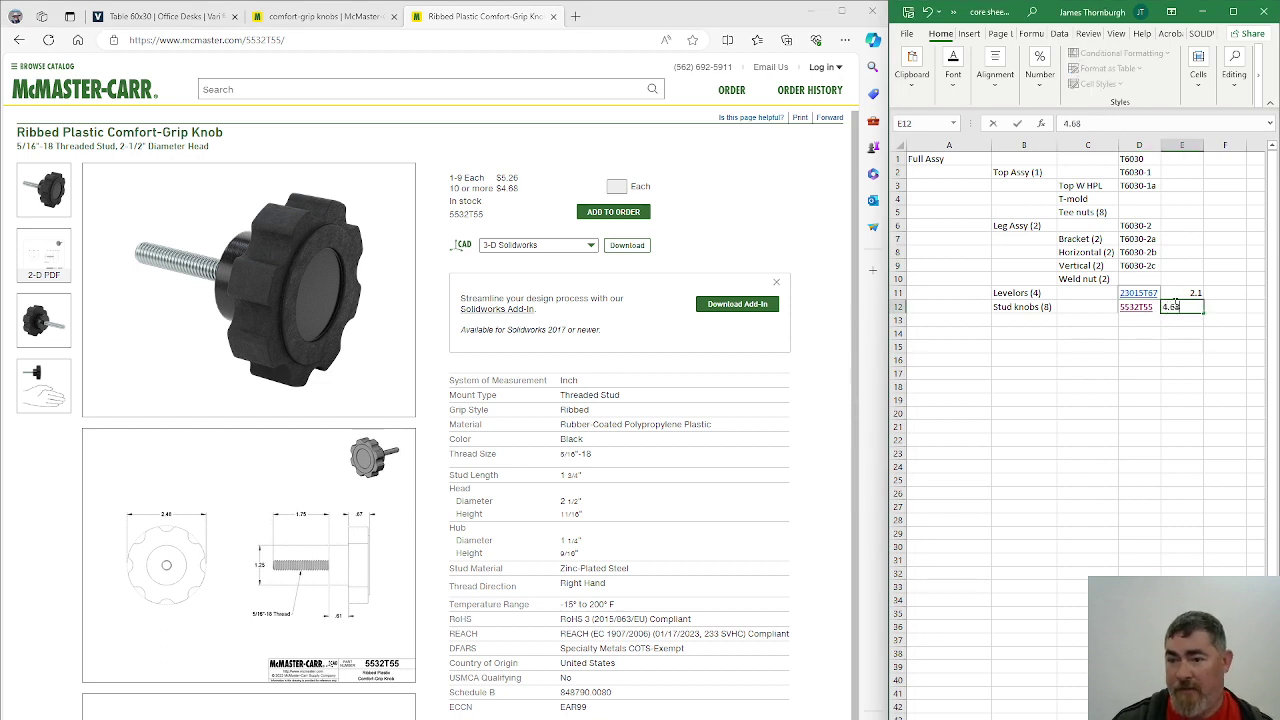
{"action": "key", "text": "Return"}
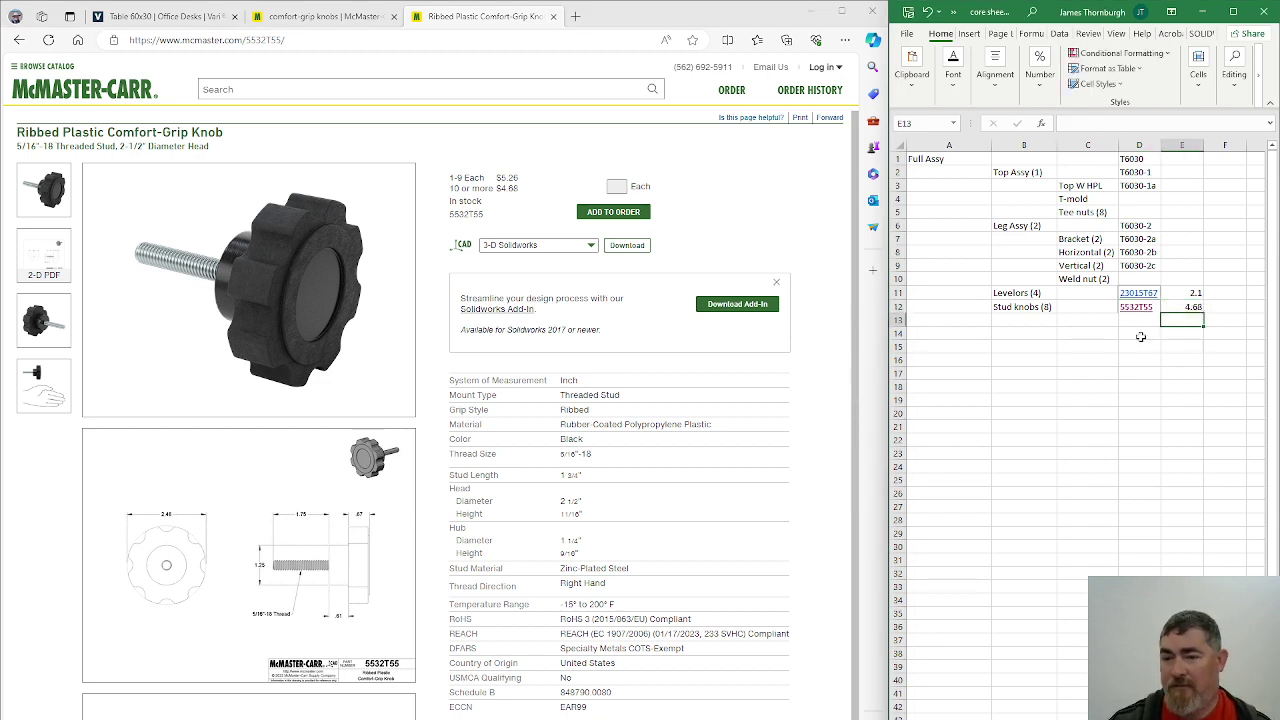
{"action": "left_click", "coordinate": [976, 509]}
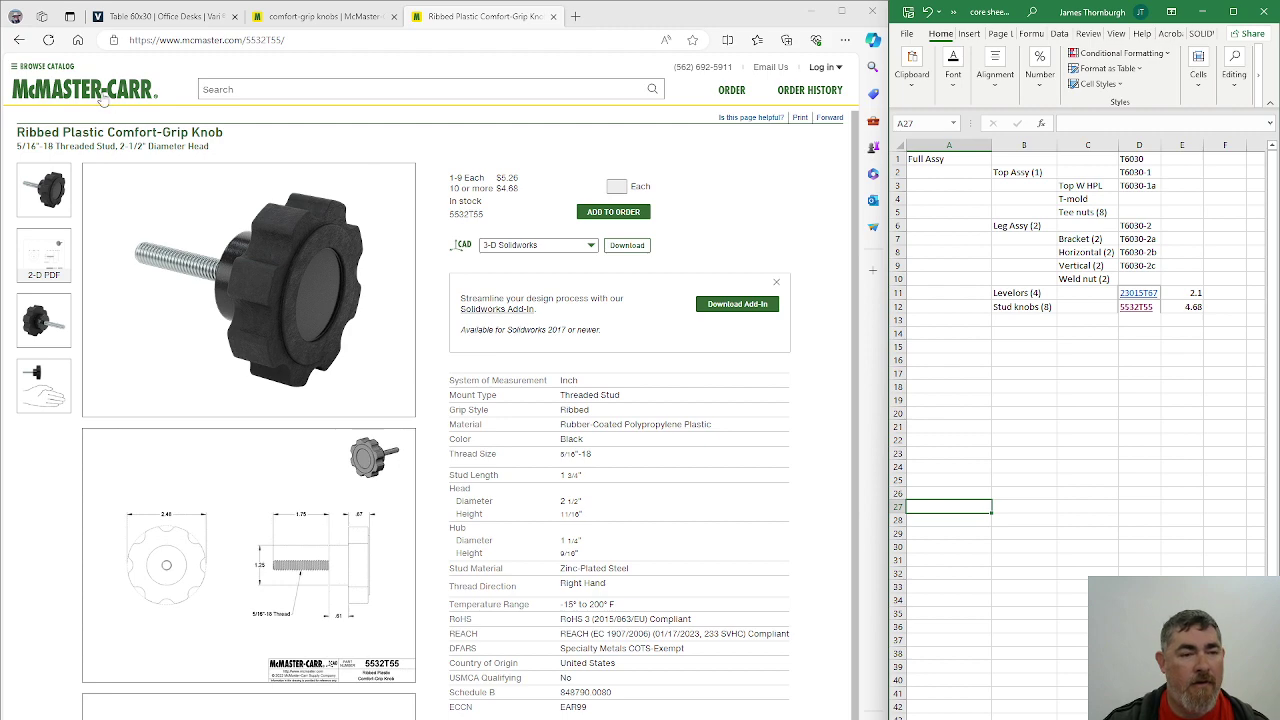
{"action": "left_click", "coordinate": [553, 16]}
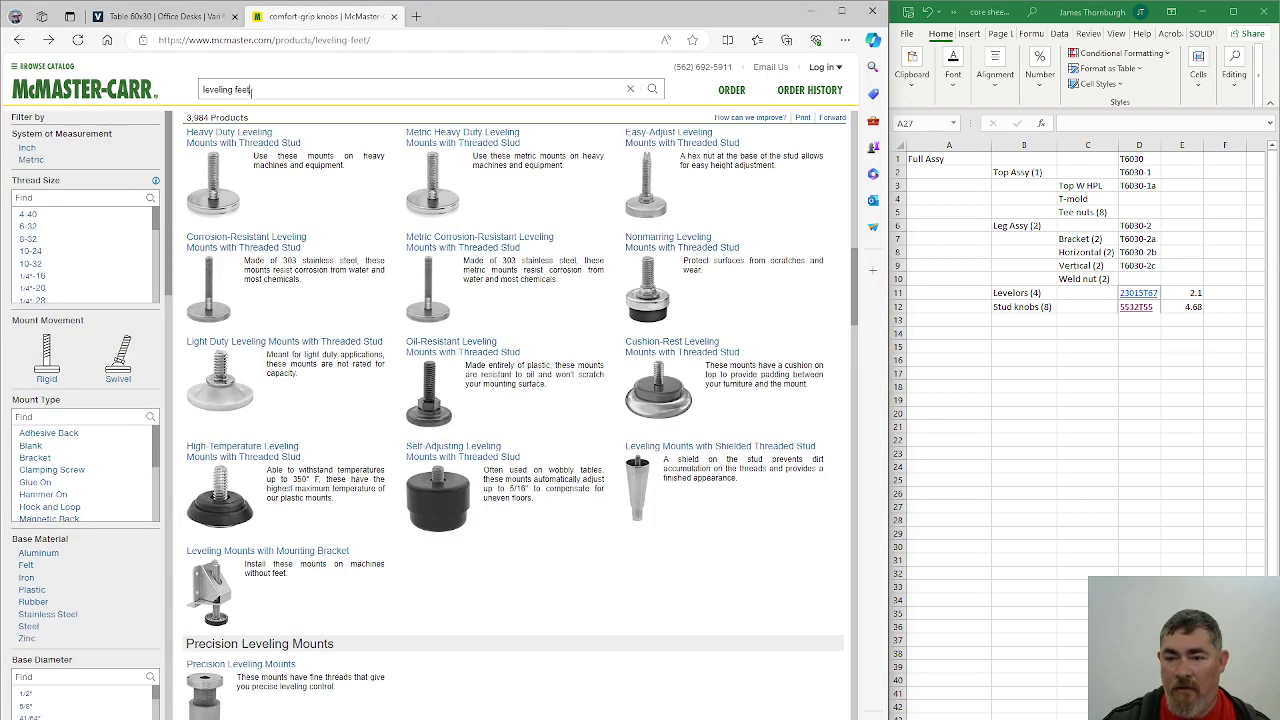
Search McMaster-Carr for t-molding.
{"action": "left_click", "coordinate": [251, 90]}
{"action": "type", "text": "t-mold"}
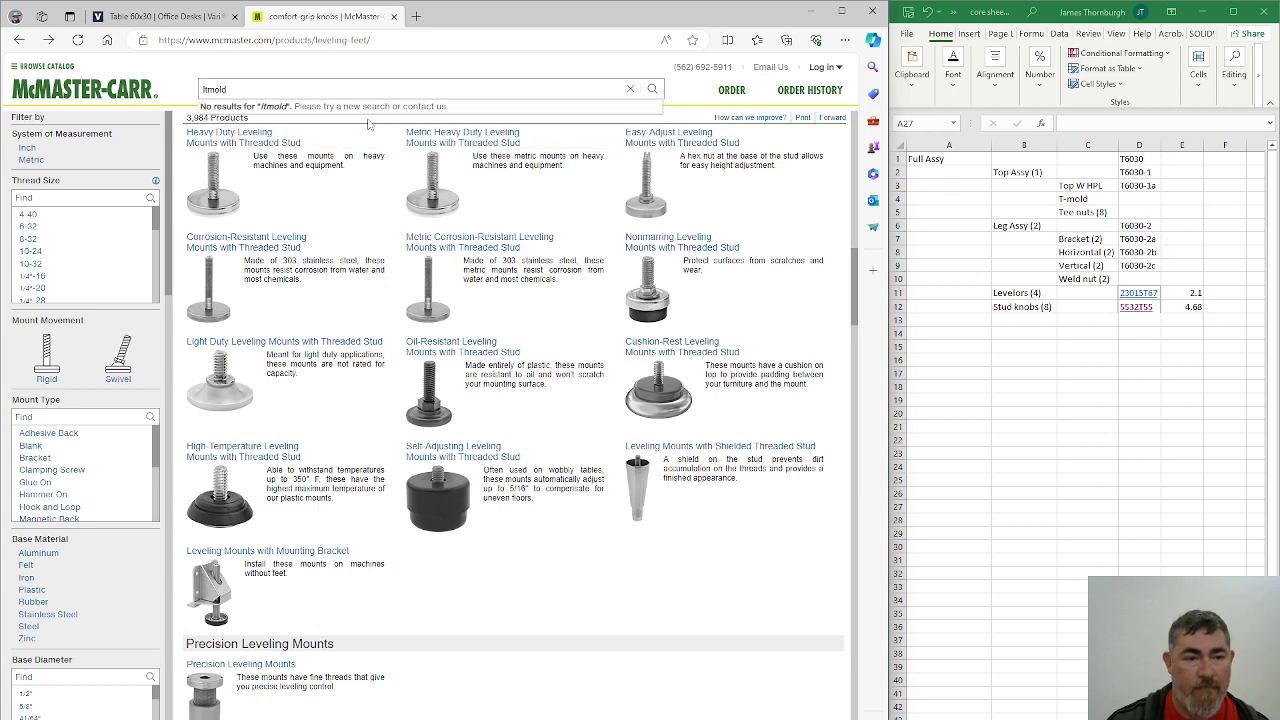
{"action": "left_click", "coordinate": [202, 90]}
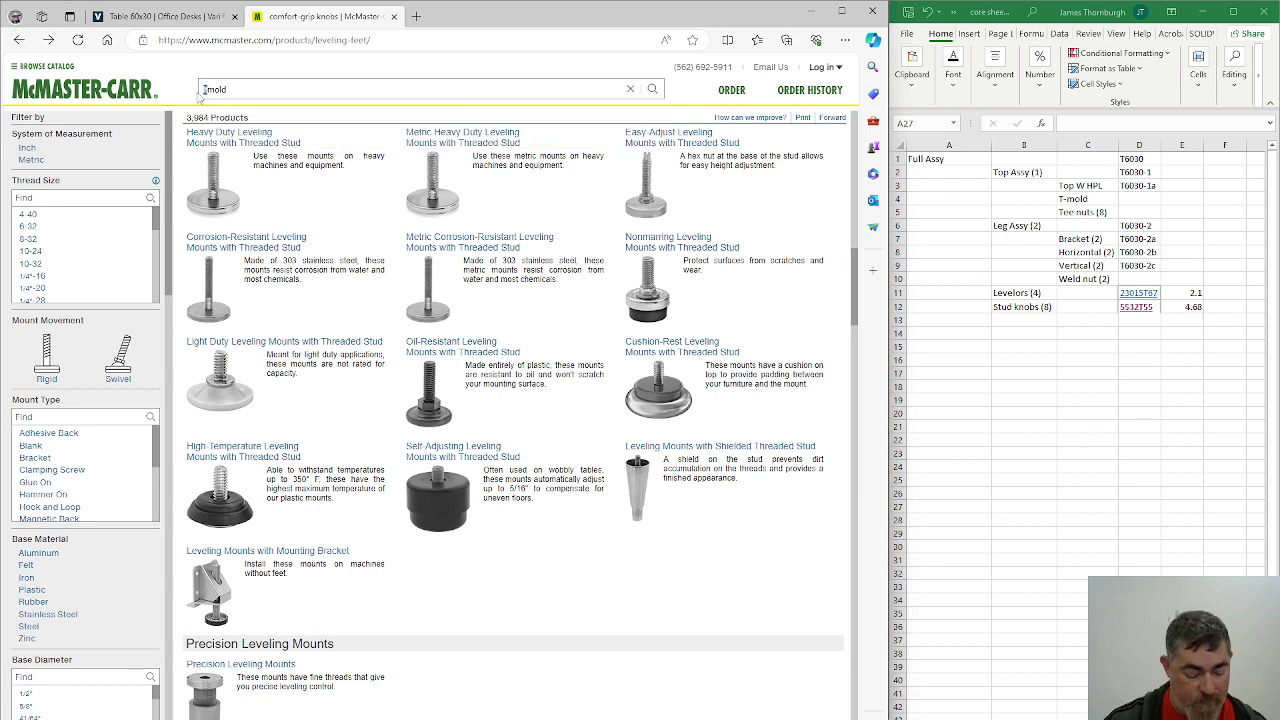
{"action": "left_click", "coordinate": [250, 126]}
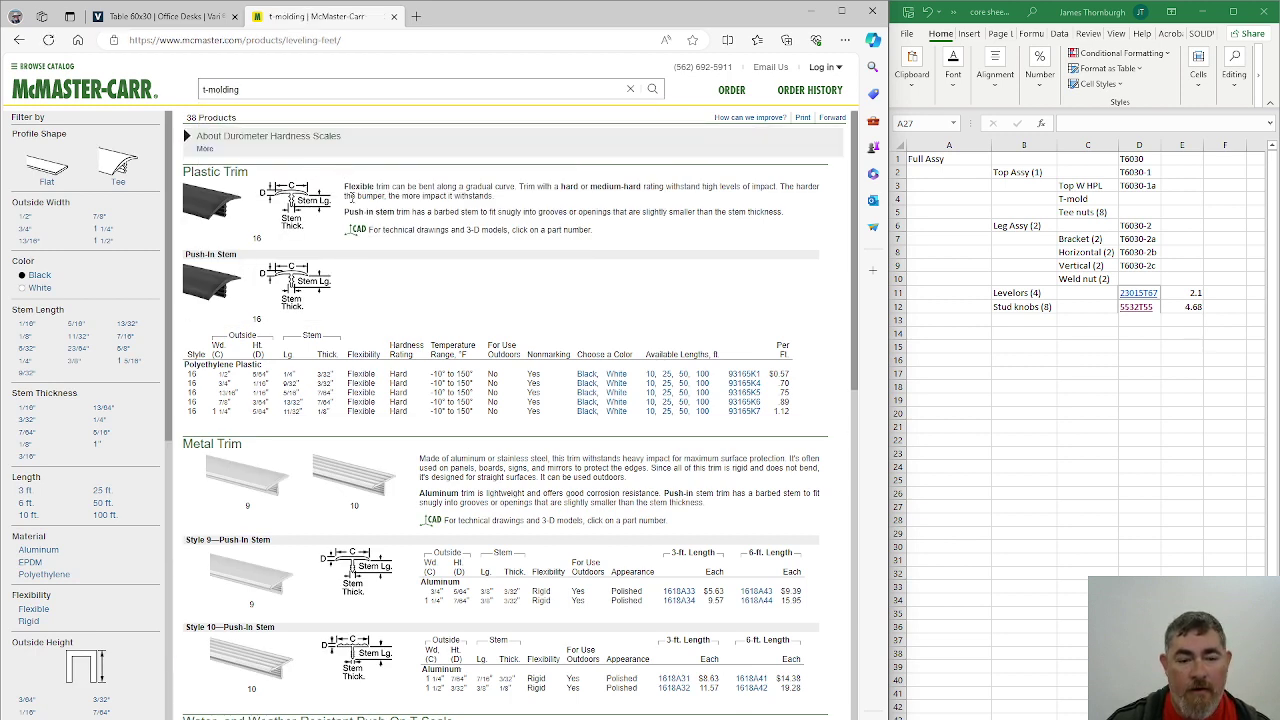
Copy part number 93165K7 of the 1 1/4" wide polyethylene plastic trim into cell D4 for the T-mold.
{"action": "scroll", "coordinate": [350, 196], "scroll_direction": "down", "scroll_amount": 1}
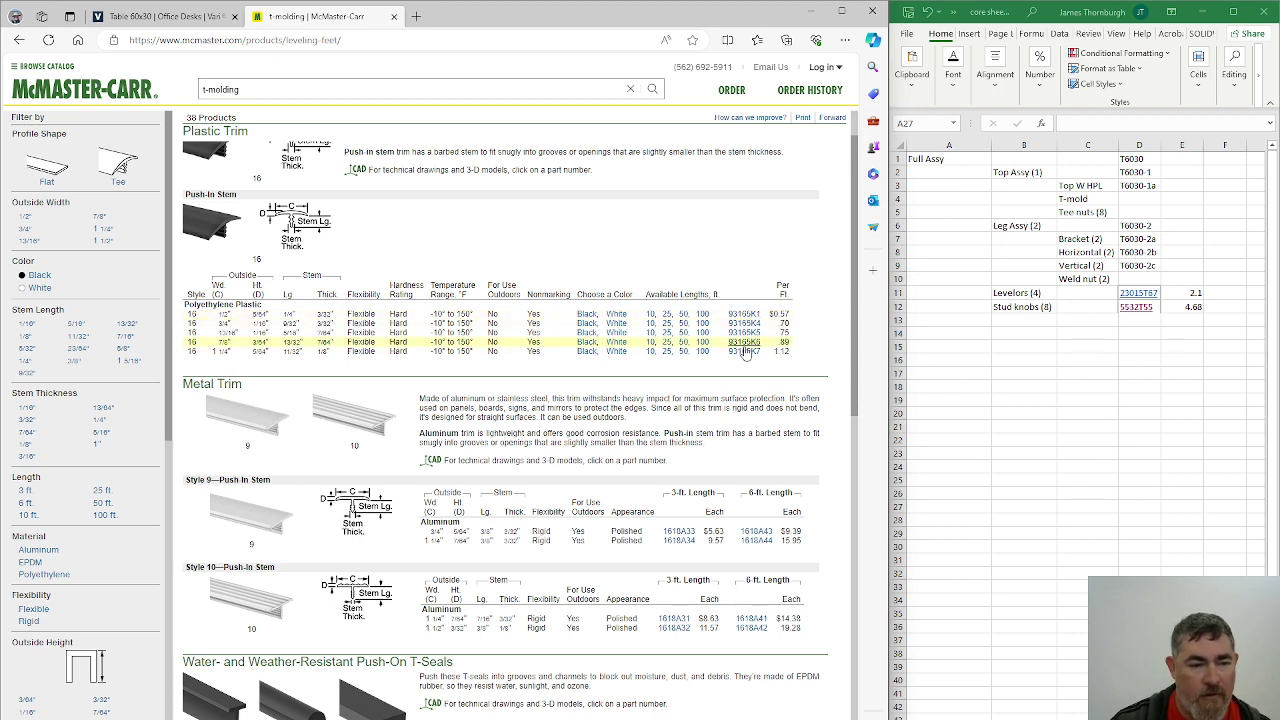
{"action": "scroll", "coordinate": [370, 290], "scroll_direction": "up", "scroll_amount": 1}
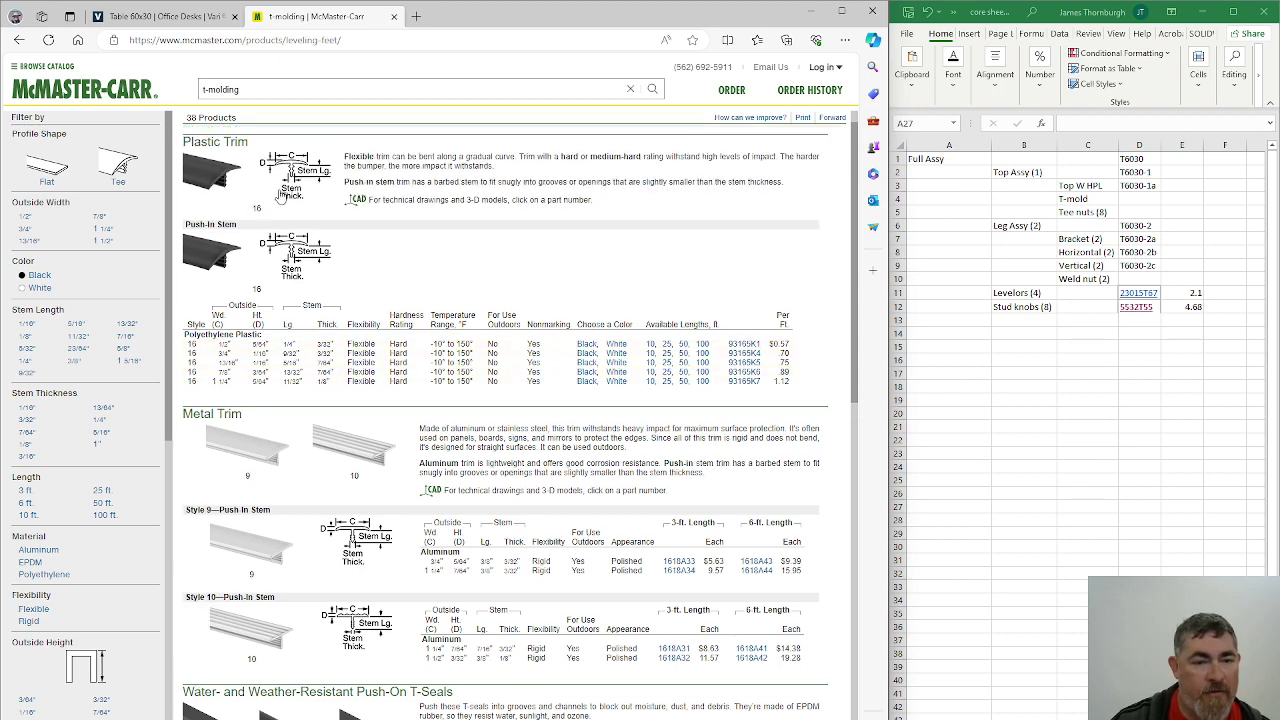
{"action": "left_click", "coordinate": [226, 386]}
{"action": "left_click_drag", "start_coordinate": [762, 385], "coordinate": [728, 395]}
{"action": "key", "text": "ctrl+c"}
{"action": "left_click", "coordinate": [1130, 200]}
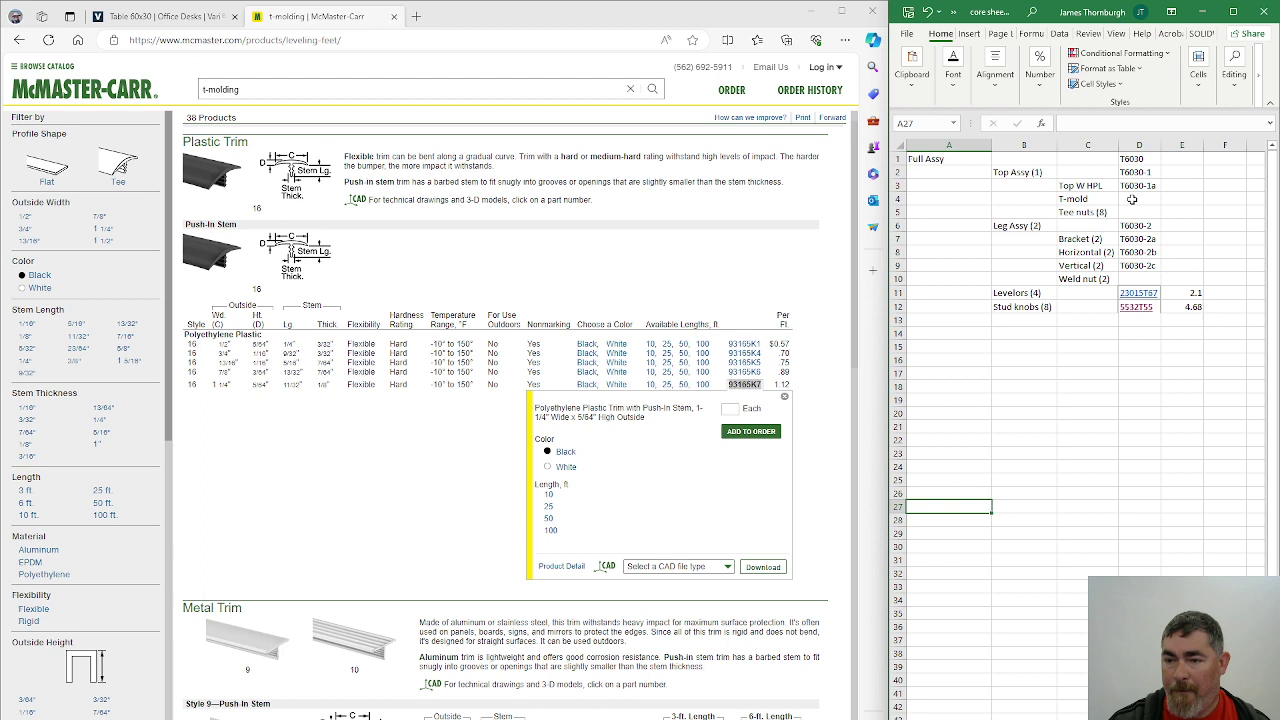
{"action": "key", "text": "ctrl+v"}
Enter the T-mold's per-foot price, 1.12, in cell E4.
{"action": "left_click", "coordinate": [1179, 203]}
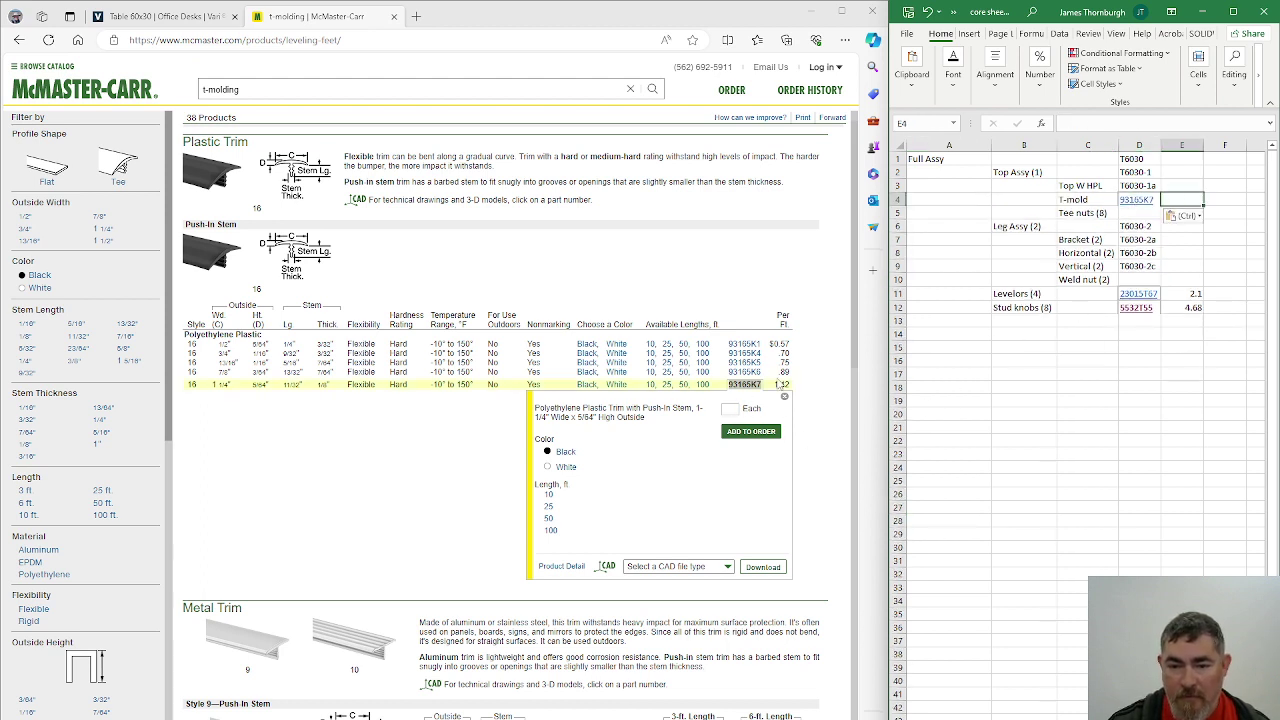
{"action": "type", "text": "1.12"}
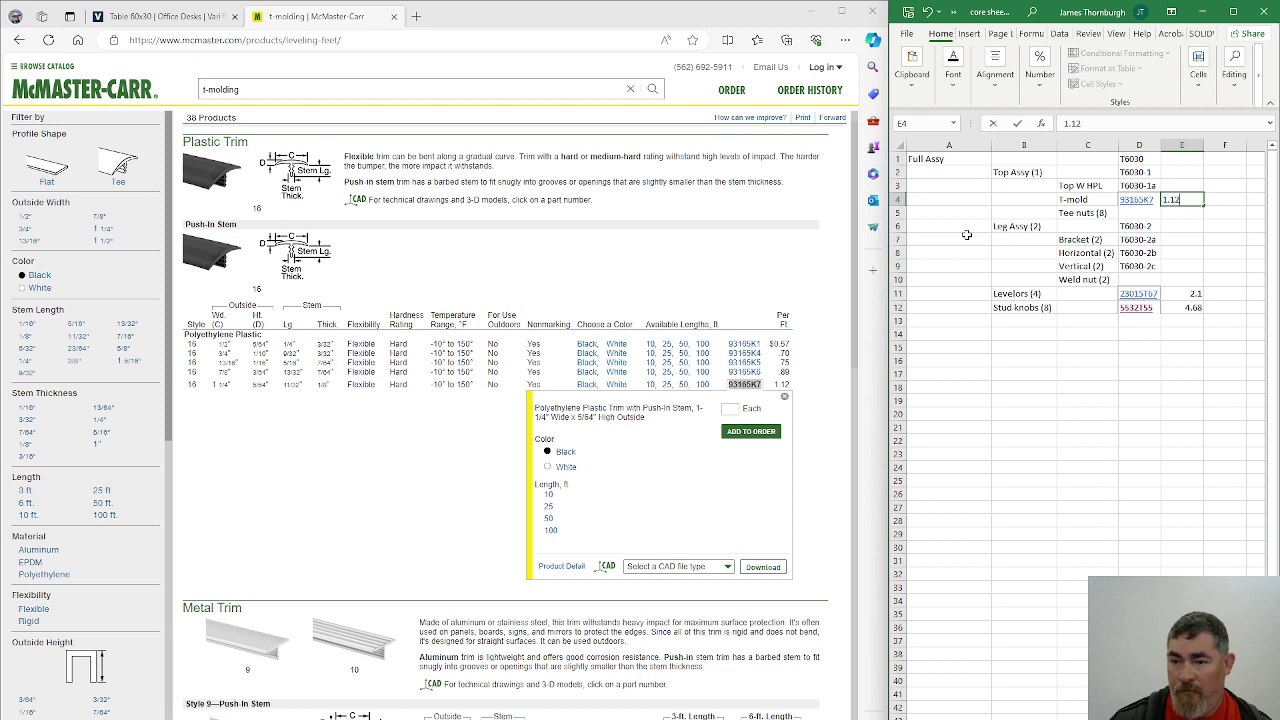
{"action": "key", "text": "Return"}
{"action": "left_click", "coordinate": [1082, 426]}
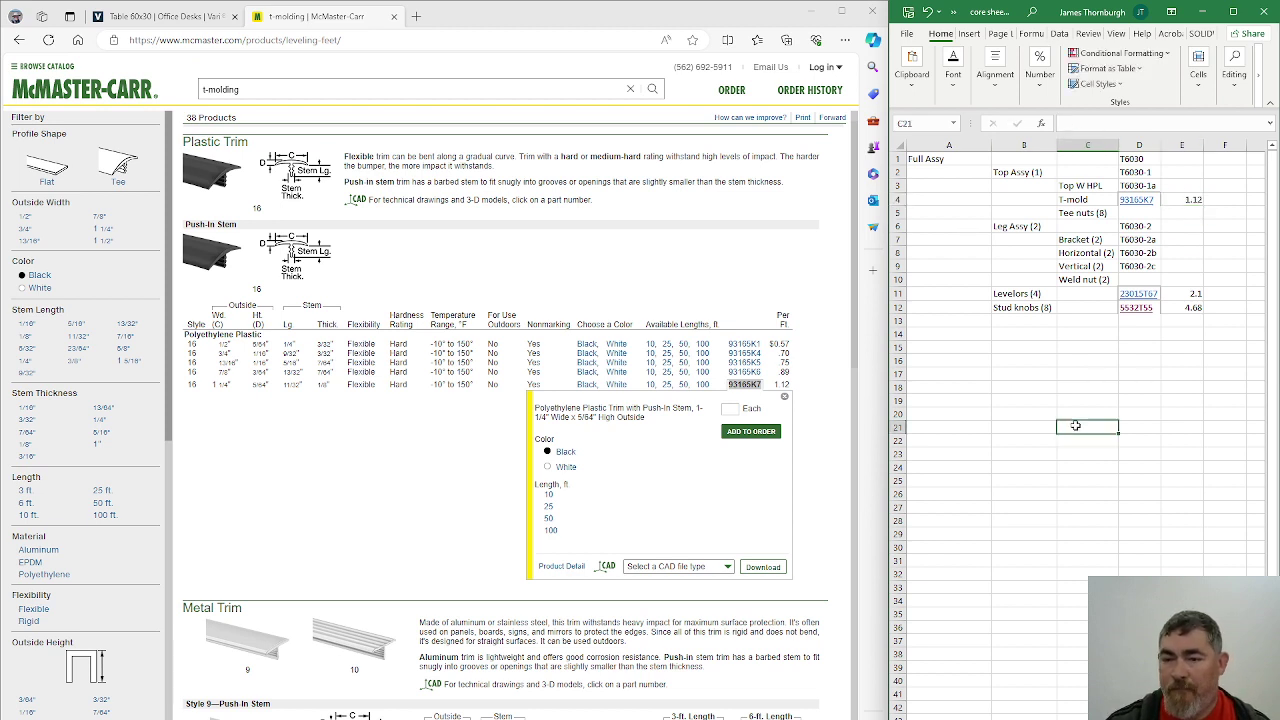
Search McMaster-Carr for tee nuts and open the Steel Tee Nut Inserts for Wood product list.
{"action": "left_click", "coordinate": [286, 85]}
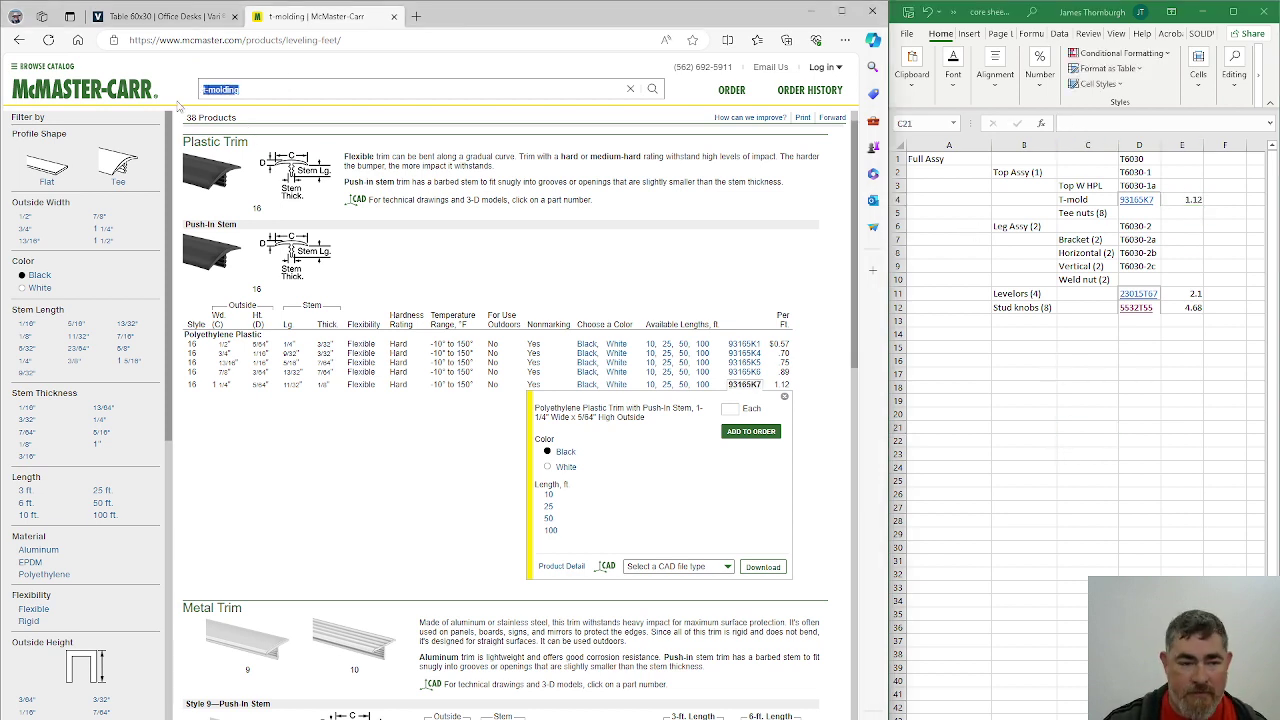
{"action": "type", "text": "tee"}
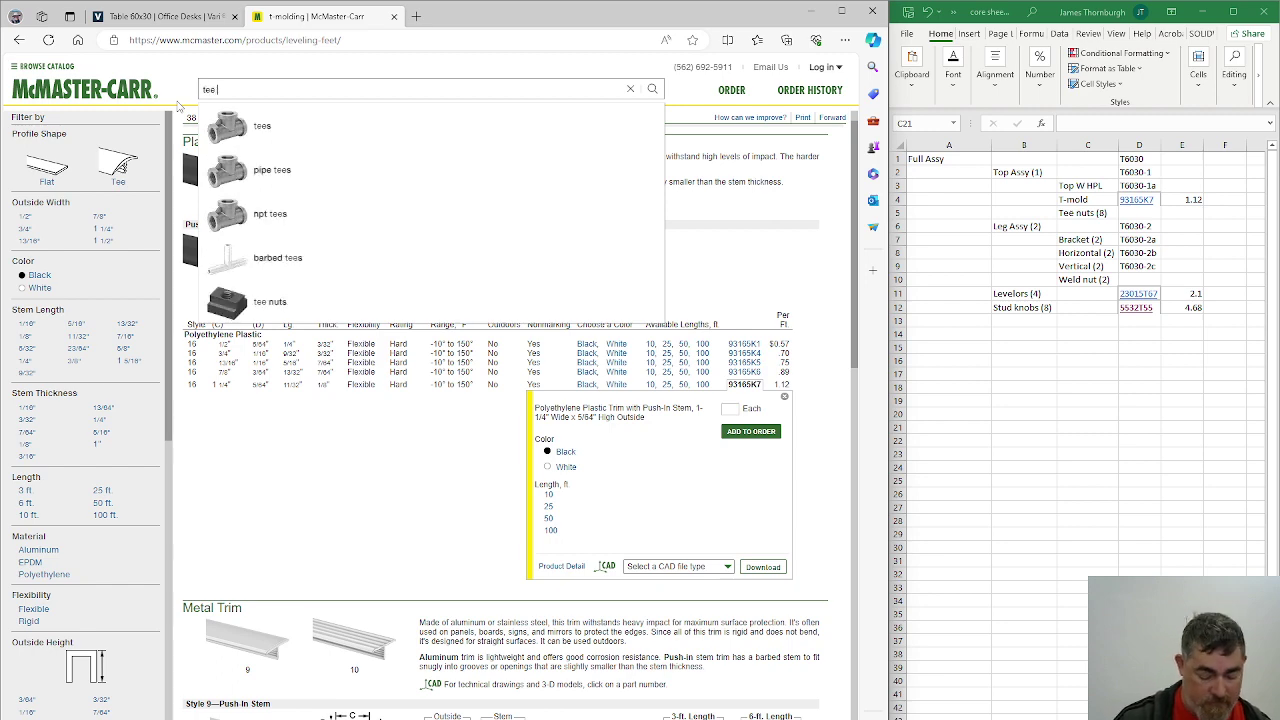
{"action": "type", "text": " nuts"}
{"action": "key", "text": "Return"}
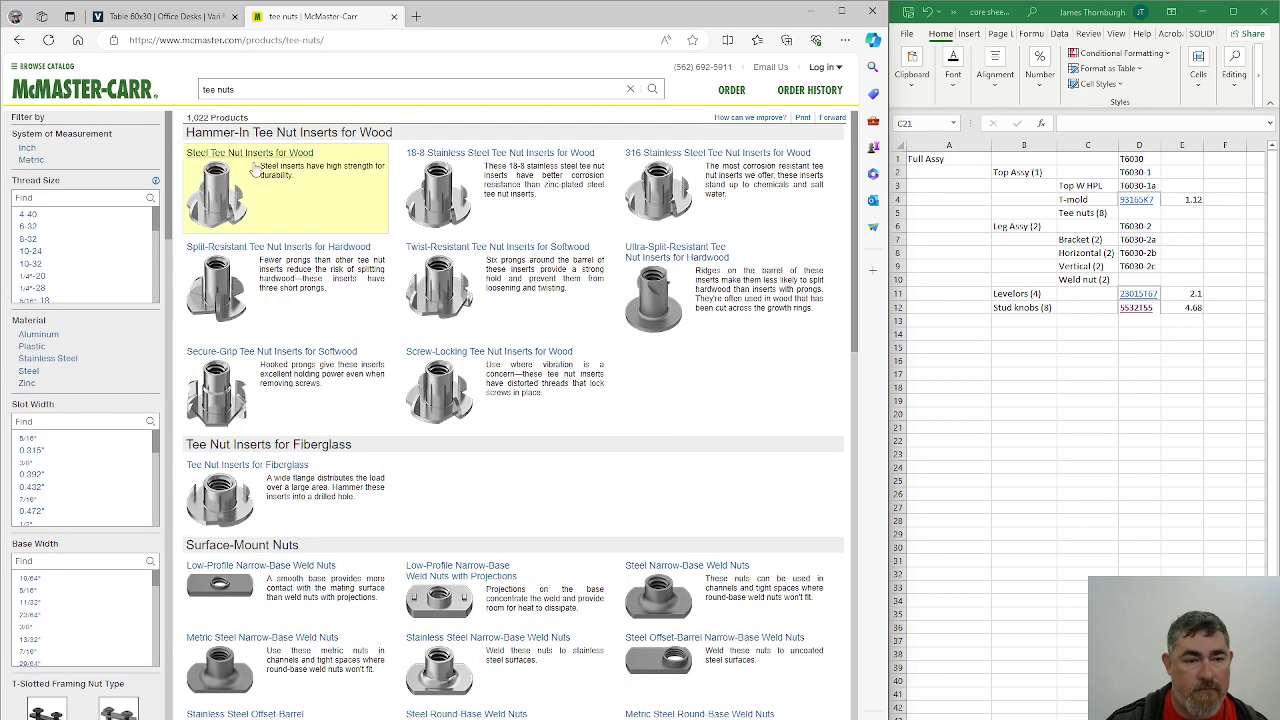
{"action": "left_click", "coordinate": [273, 158]}
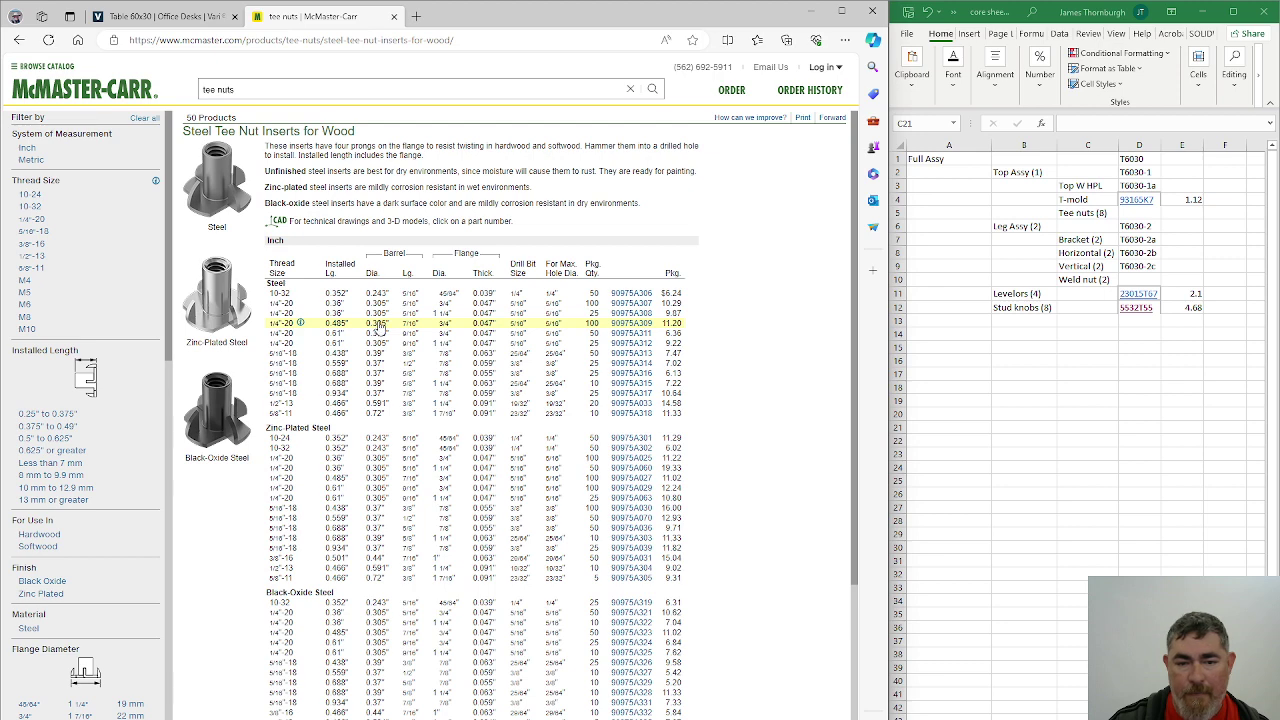
Download the 3-D Solidworks model of the 1/4"-20, 0.485" long steel tee nut and copy its part number 90975A309 into cell D5.
{"action": "left_click", "coordinate": [379, 327]}
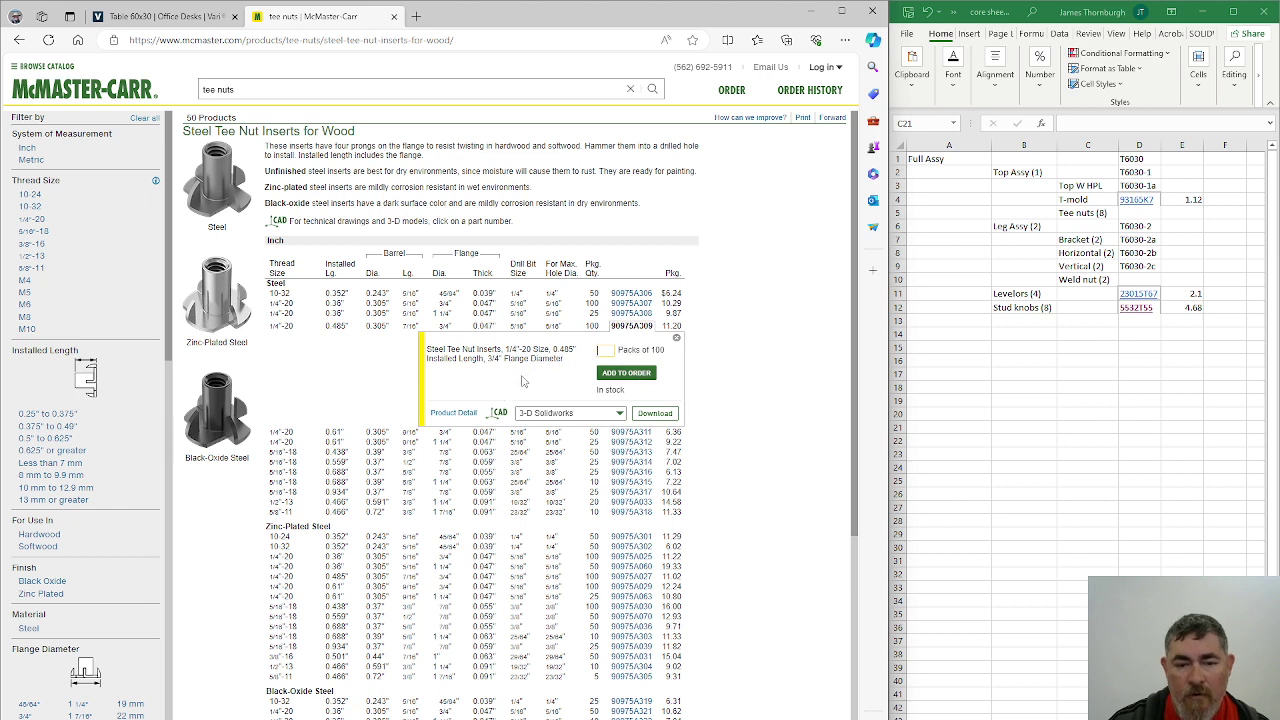
{"action": "left_click", "coordinate": [655, 413]}
{"action": "left_click_drag", "start_coordinate": [611, 326], "coordinate": [654, 326]}
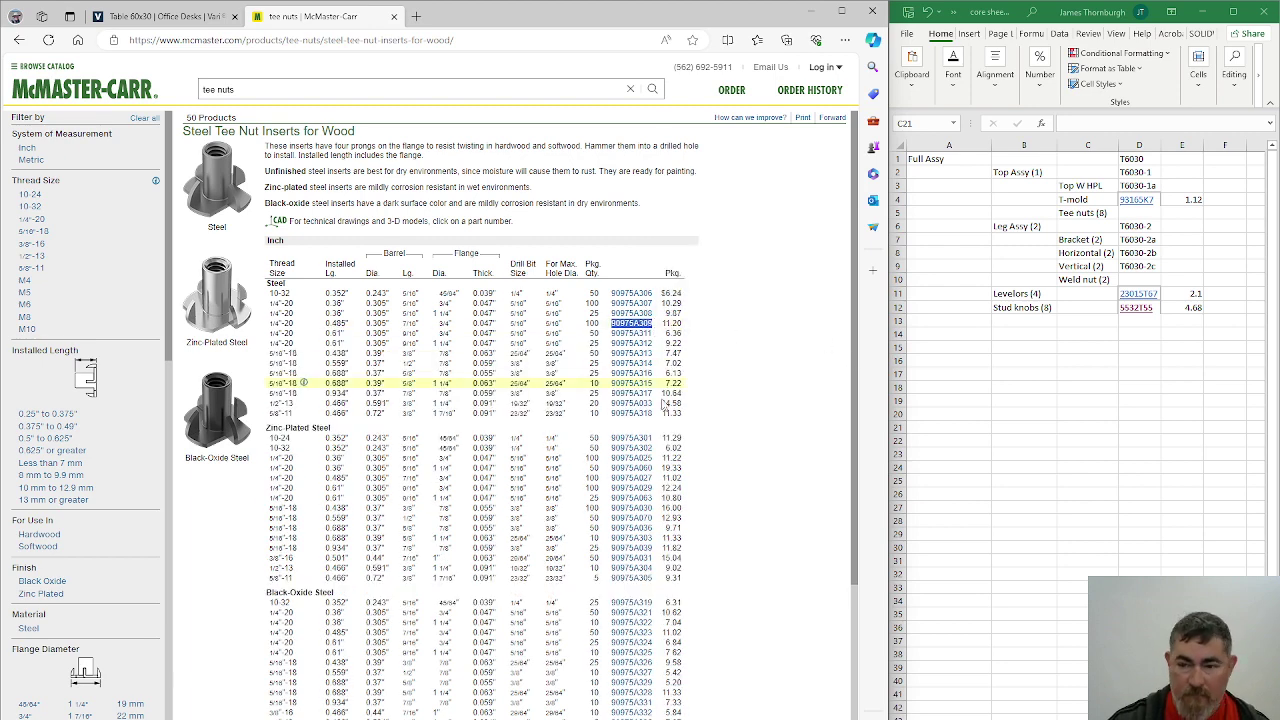
{"action": "key", "text": "ctrl+c"}
{"action": "left_click", "coordinate": [1150, 214]}
{"action": "key", "text": "ctrl+v"}
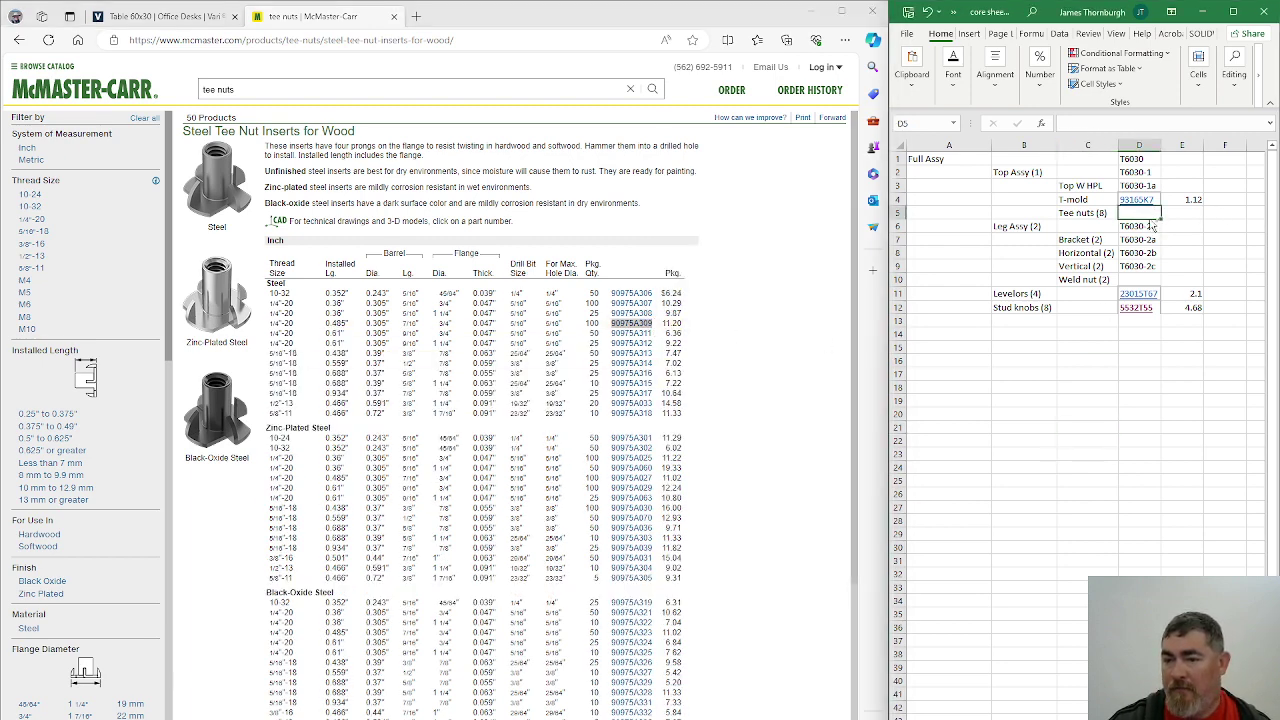
Calculate the tee nuts' unit price in cell E5 as pack price divided by pack quantity, 11.2/100.
{"action": "left_click", "coordinate": [1184, 211]}
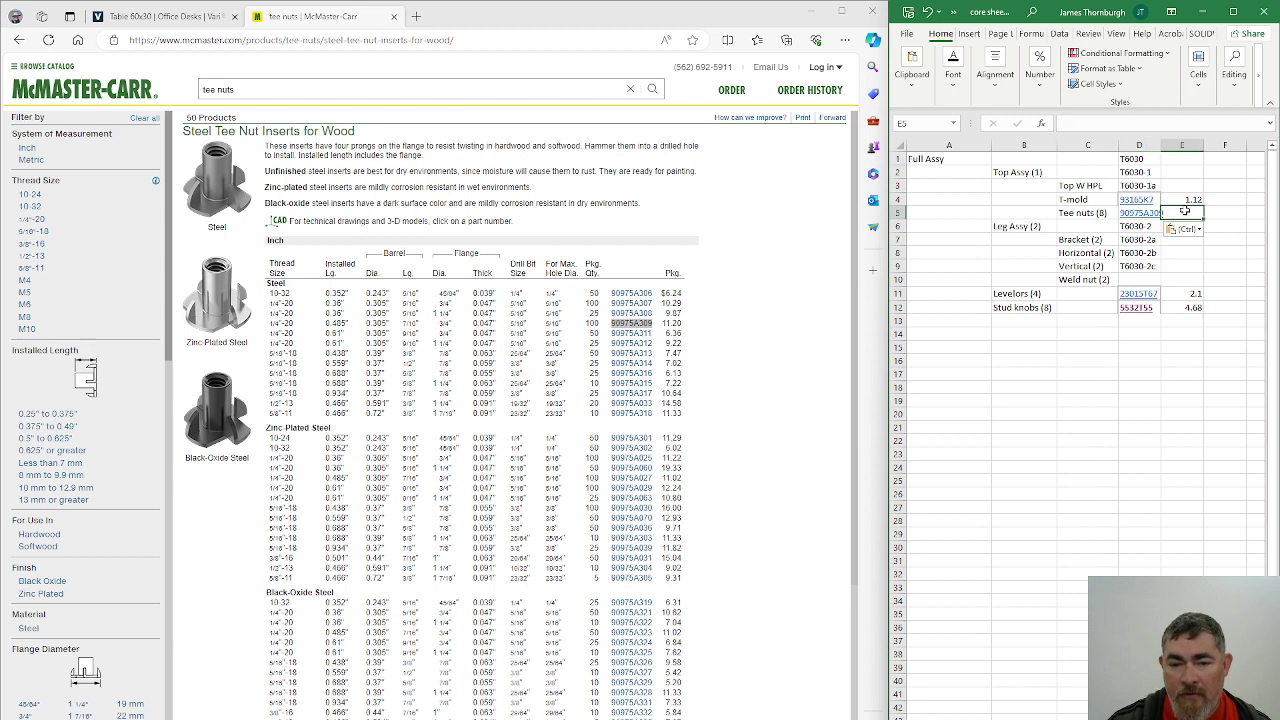
{"action": "type", "text": "11.2/100"}
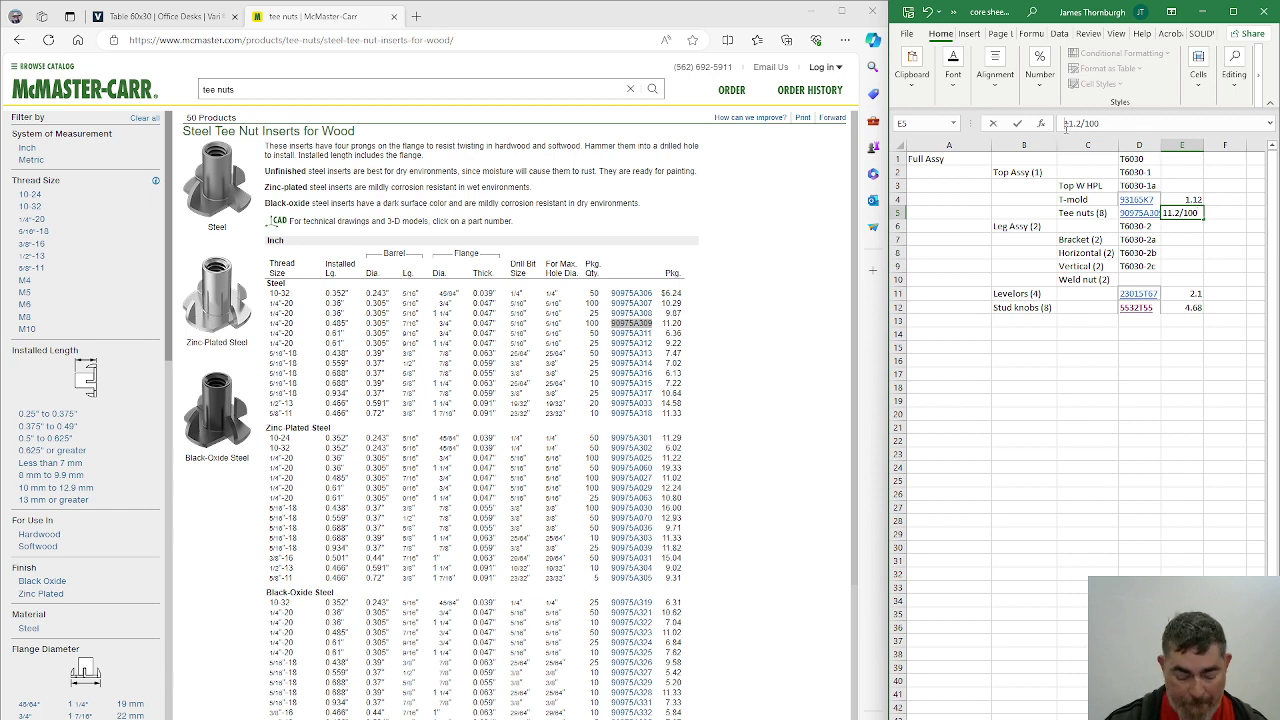
{"action": "key", "text": "Return"}
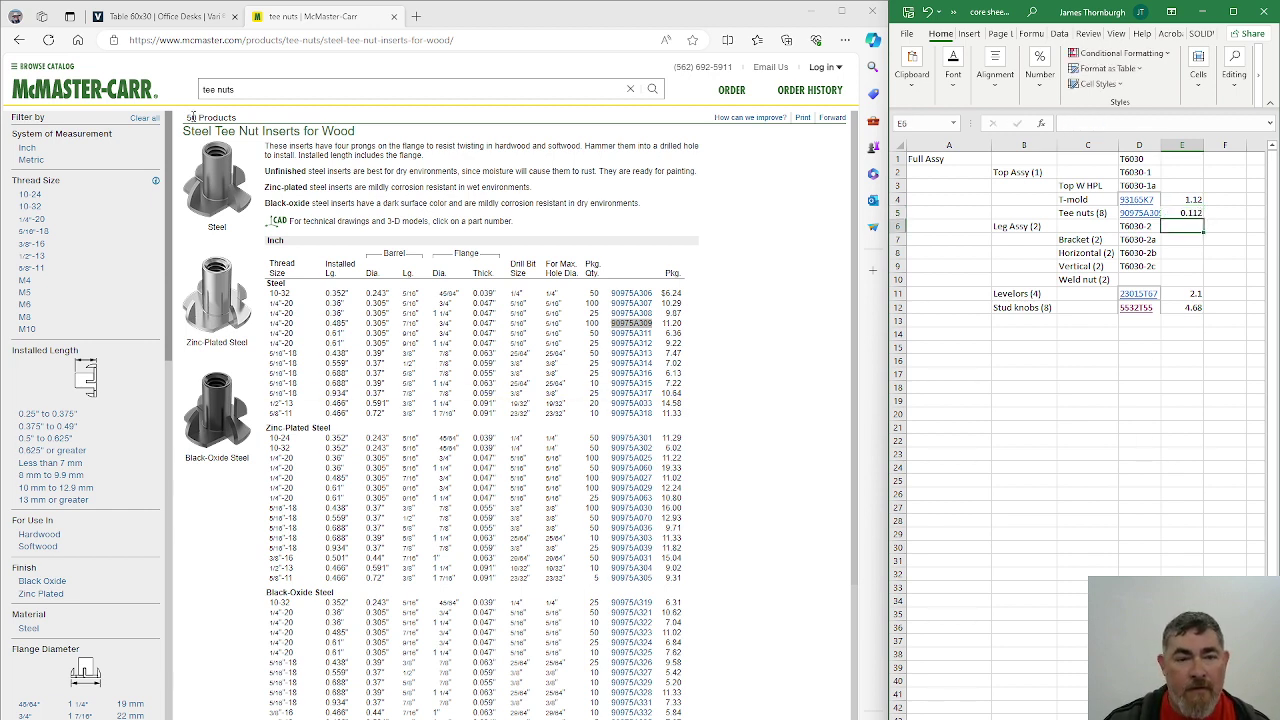
Search McMaster-Carr for weld nuts and look through the surface-mount and tube-end types for a suitable one.
{"action": "left_click_drag", "start_coordinate": [335, 97], "coordinate": [205, 96]}
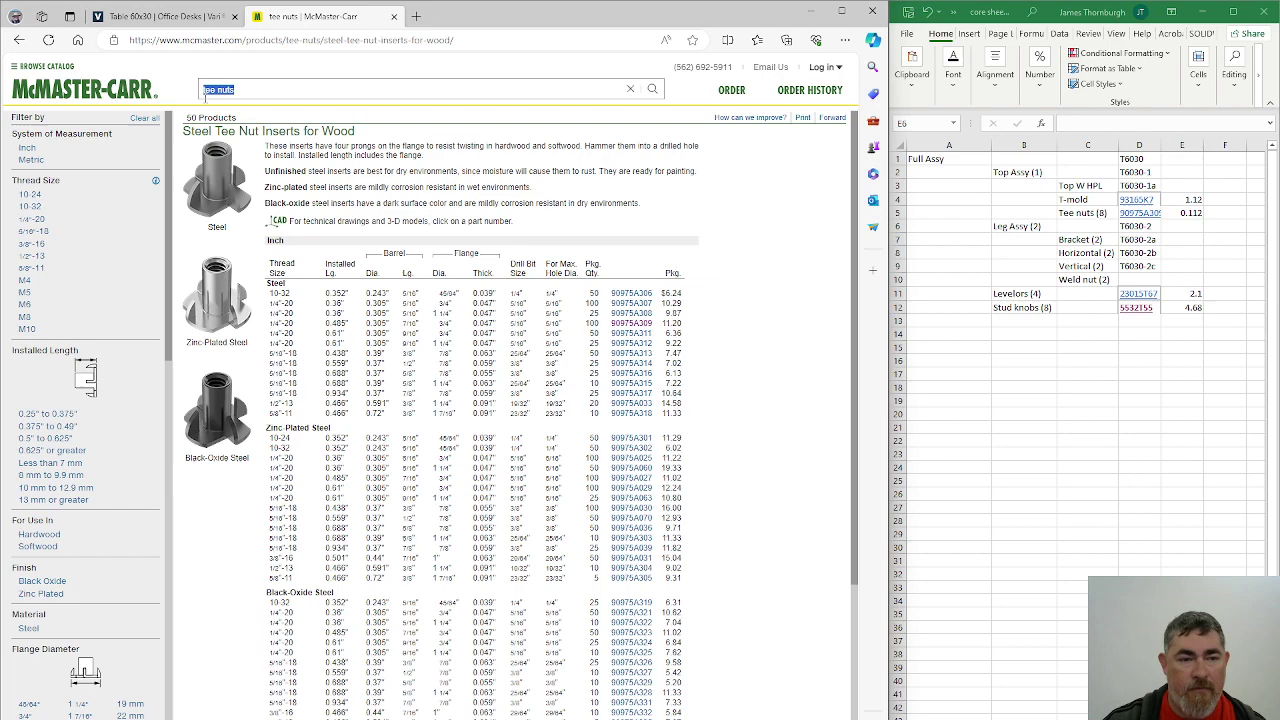
{"action": "type", "text": "weld nuts"}
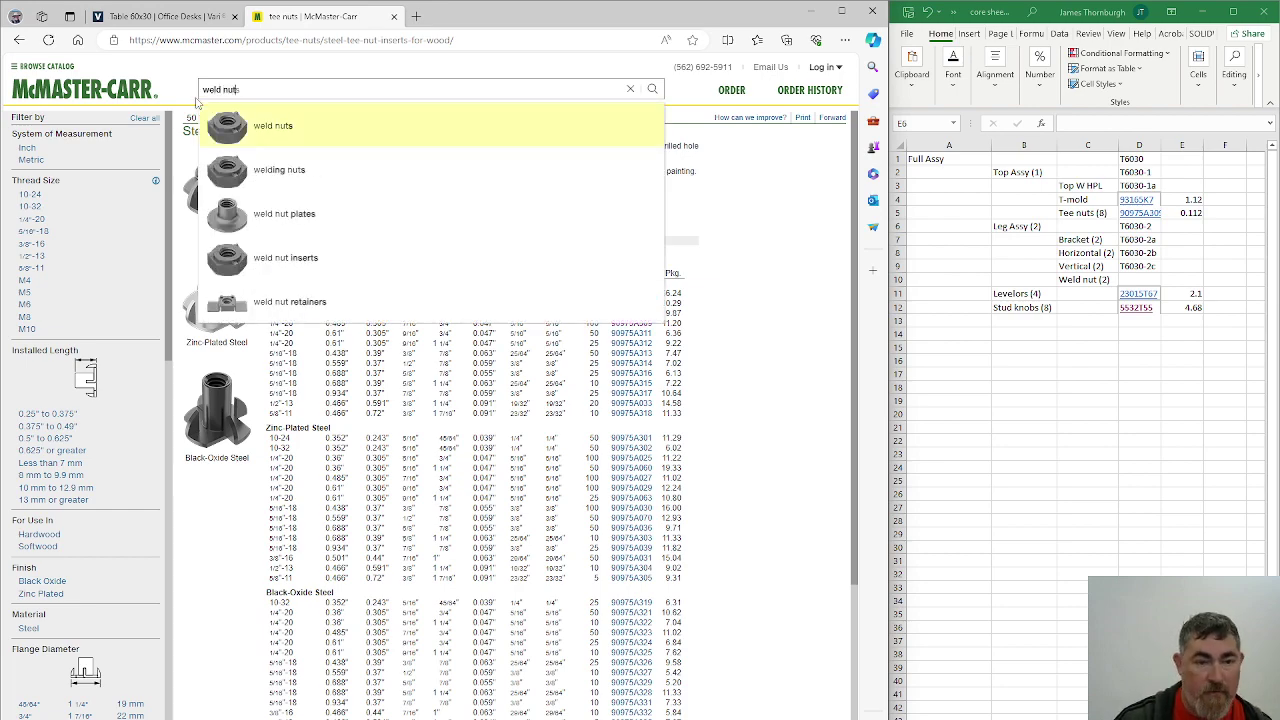
{"action": "key", "text": "Return"}
{"action": "scroll", "coordinate": [392, 320], "scroll_direction": "down", "scroll_amount": 3}
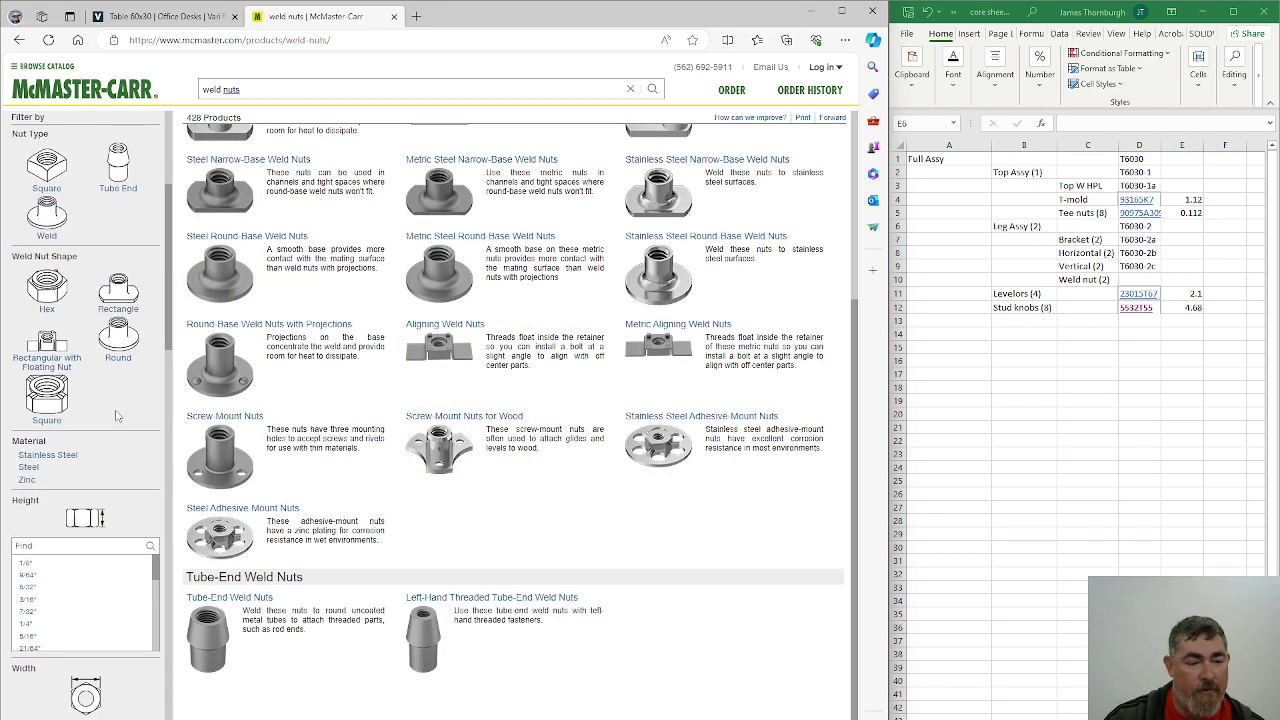
{"action": "scroll", "coordinate": [115, 415], "scroll_direction": "down", "scroll_amount": 2}
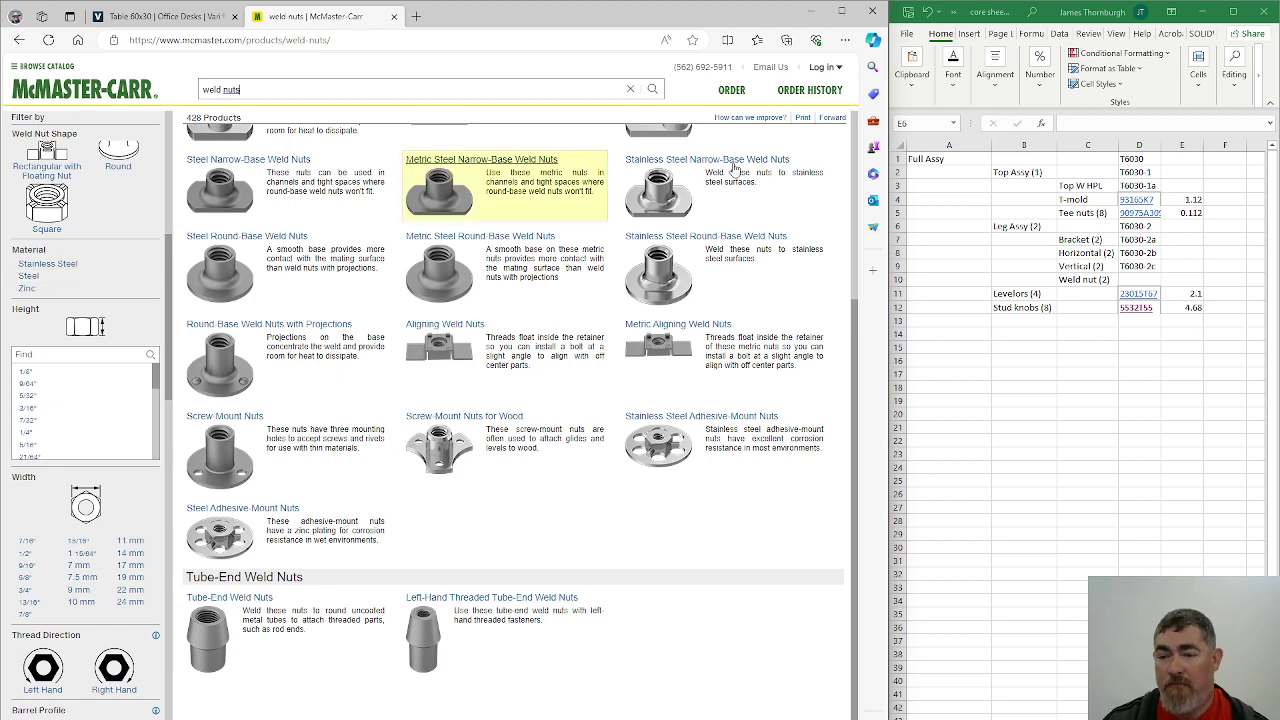
{"action": "scroll", "coordinate": [306, 319], "scroll_direction": "up", "scroll_amount": 2}
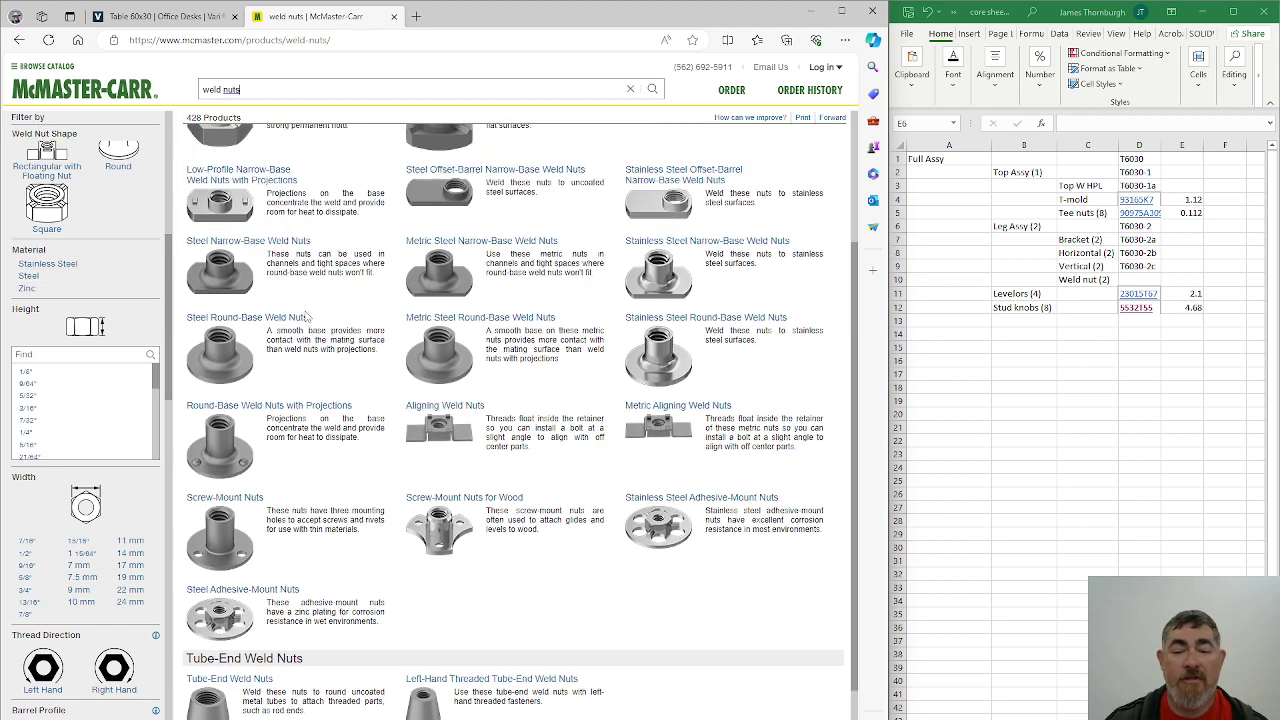
{"action": "scroll", "coordinate": [647, 303], "scroll_direction": "up", "scroll_amount": 1}
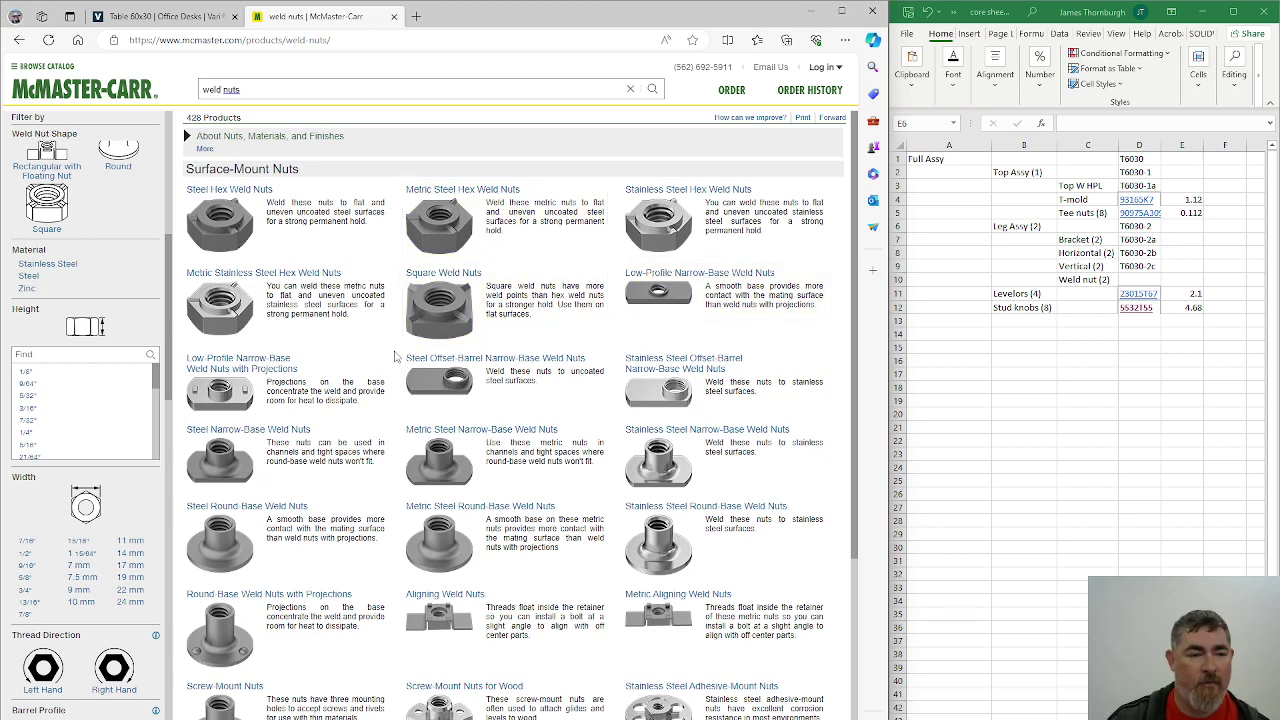
{"action": "scroll", "coordinate": [397, 352], "scroll_direction": "down", "scroll_amount": 2}
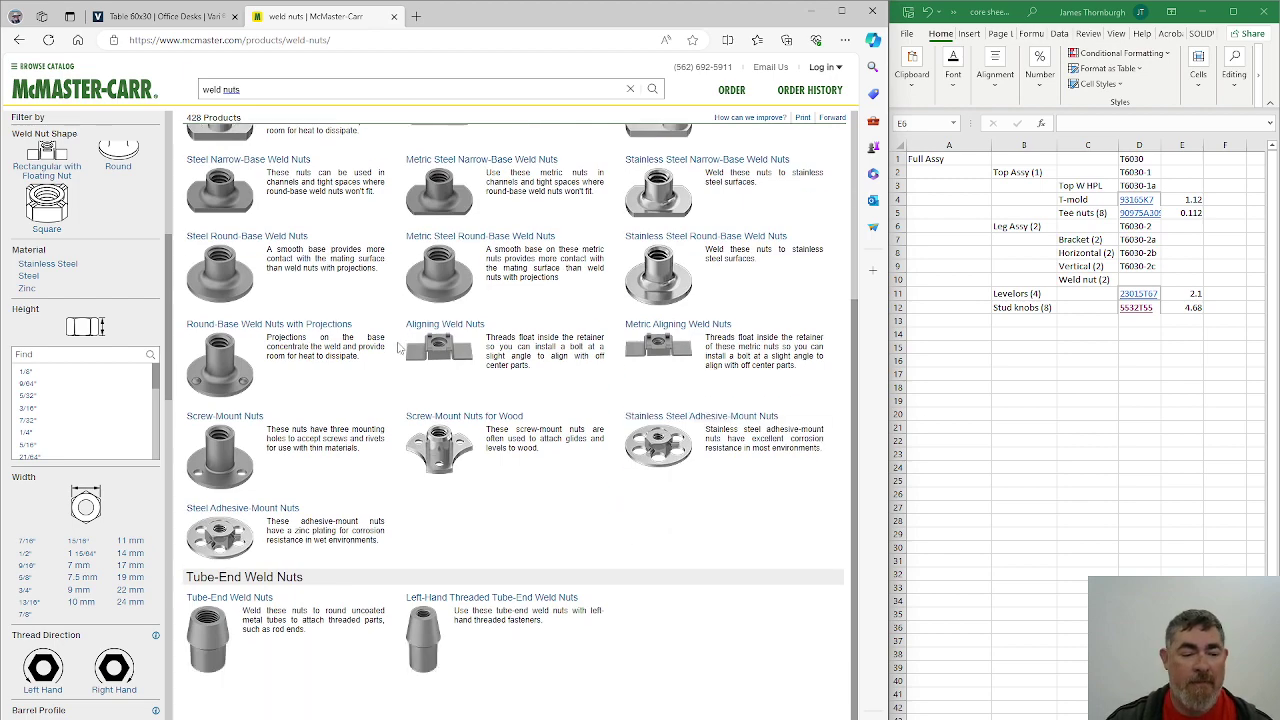
{"action": "scroll", "coordinate": [397, 348], "scroll_direction": "up", "scroll_amount": 2}
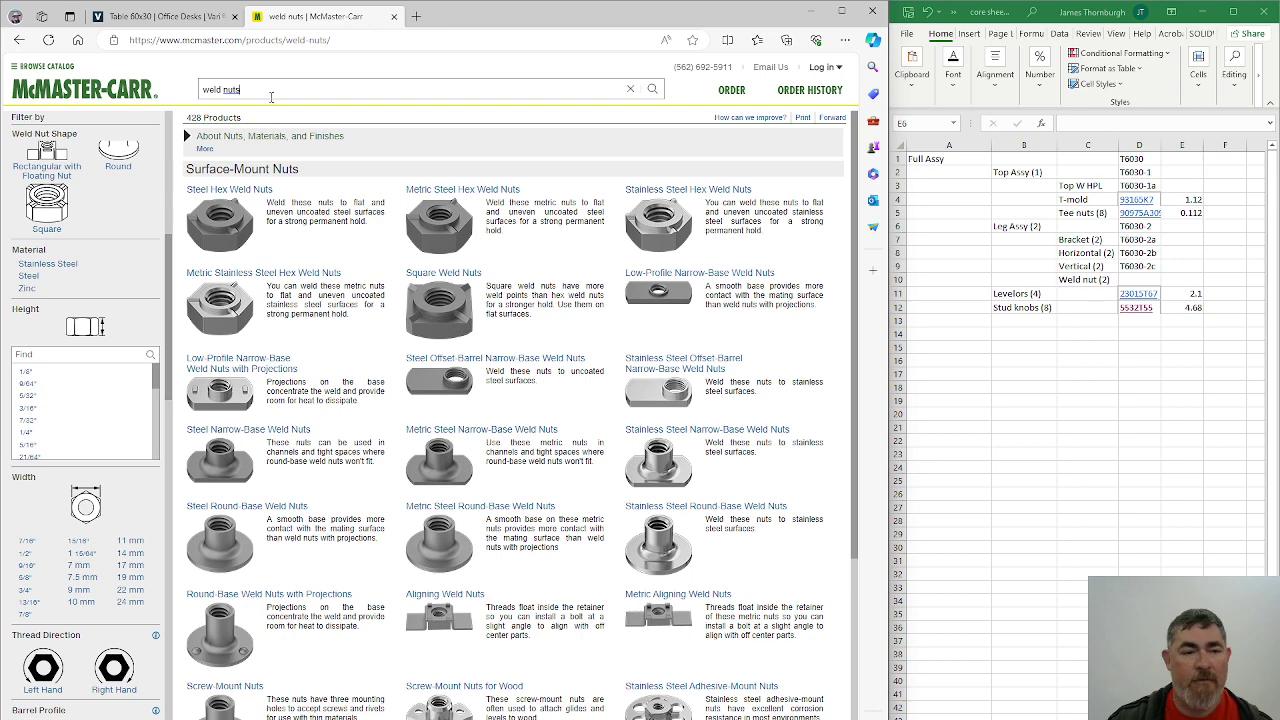
Search McMaster-Carr for rivet nuts and open the Steel Twist-Resistant Rivet Nuts product list.
{"action": "left_click", "coordinate": [199, 91]}
{"action": "type", "text": "rivit nut"}
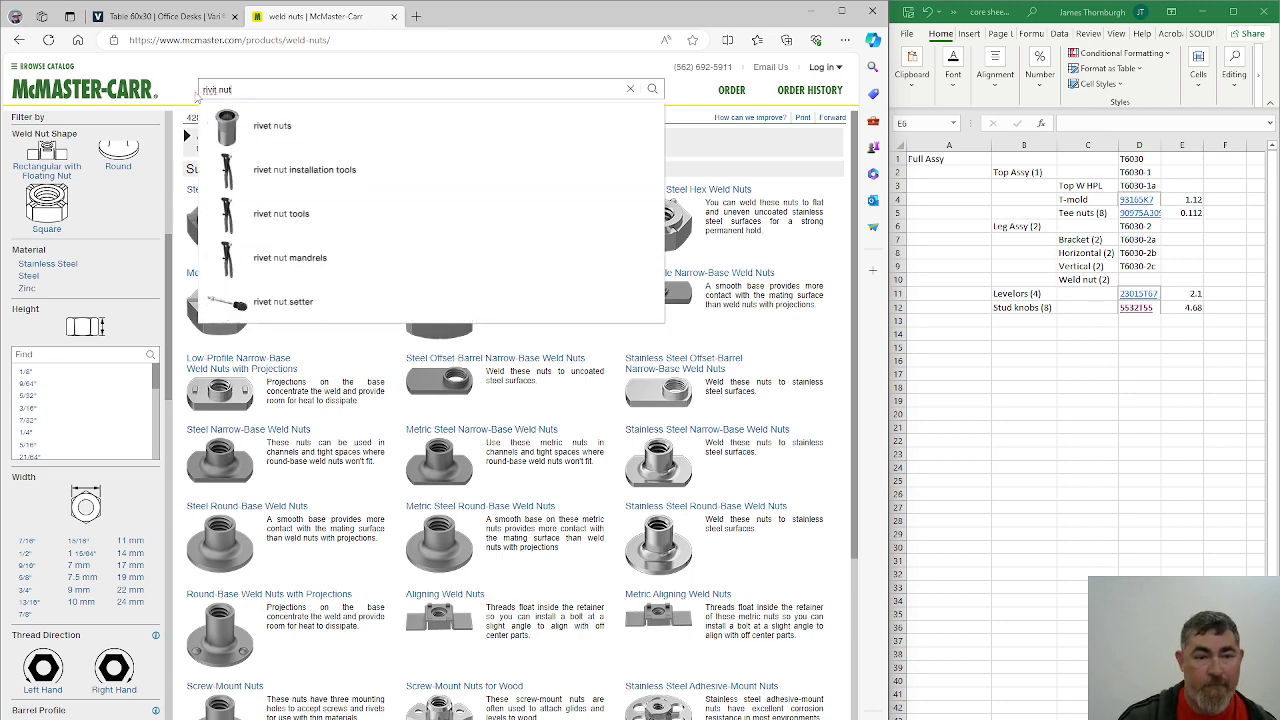
{"action": "key", "text": "Return"}
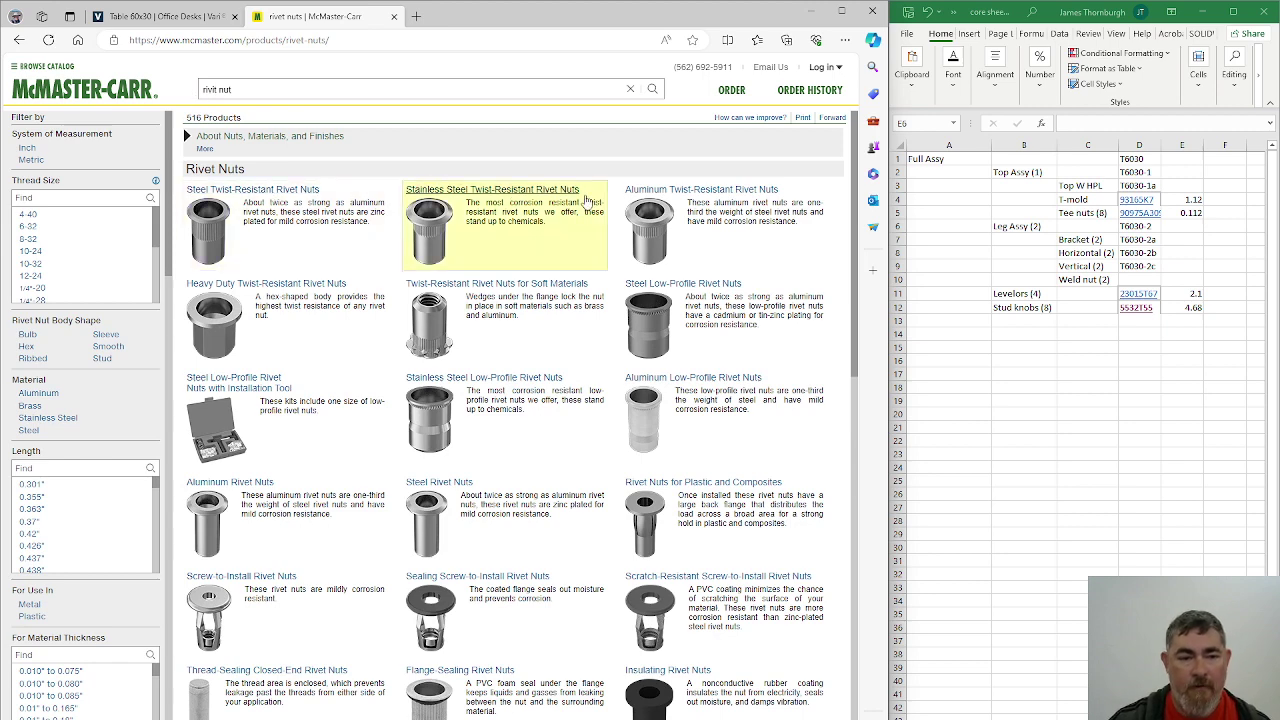
{"action": "left_click", "coordinate": [281, 201]}
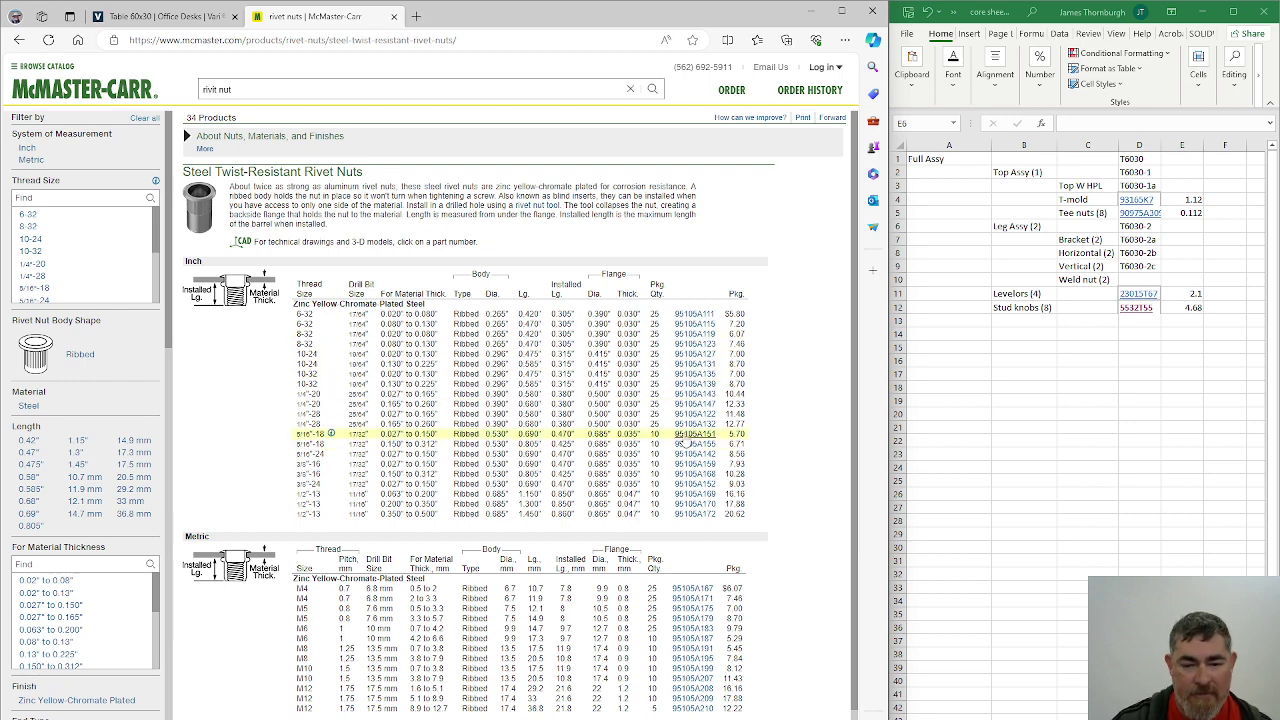
Relabel the weld nut in cell C10 as "rivit nut (2)" and copy the 5/16"-18 rivet nut's part number 95105A151 into cell D10.
{"action": "left_click", "coordinate": [695, 436]}
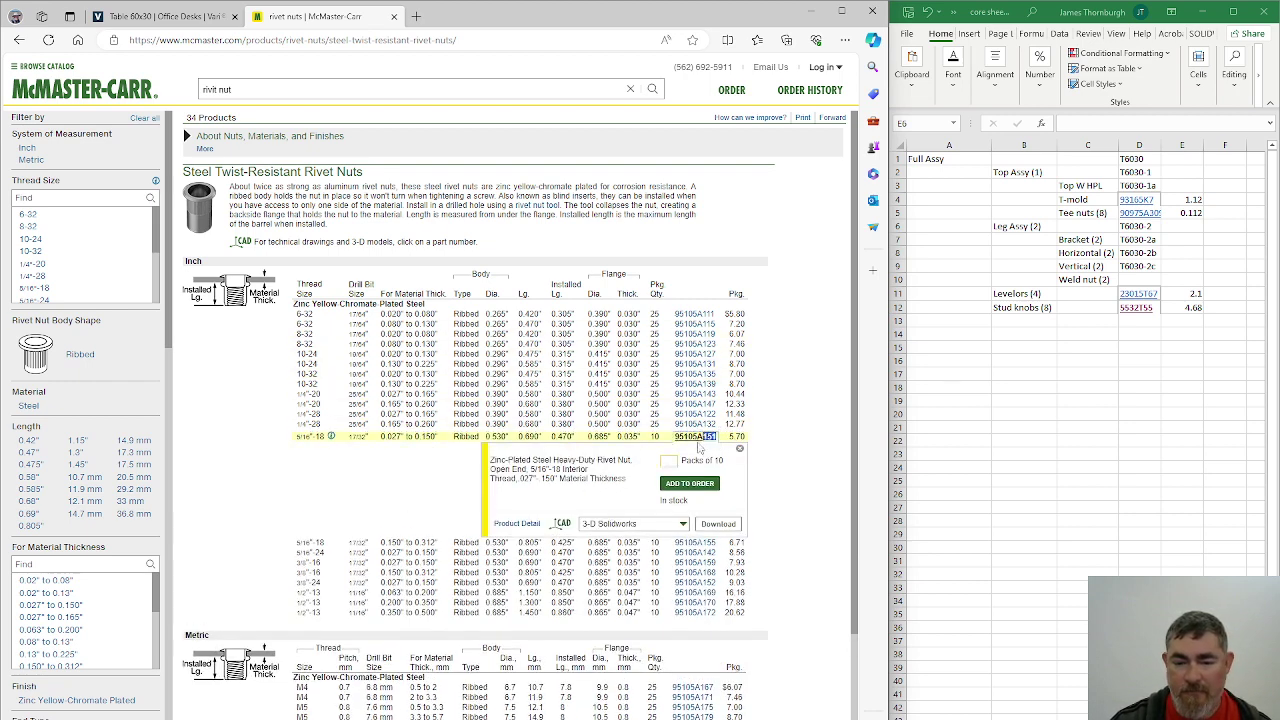
{"action": "double_click", "coordinate": [695, 436]}
{"action": "key", "text": "ctrl+c"}
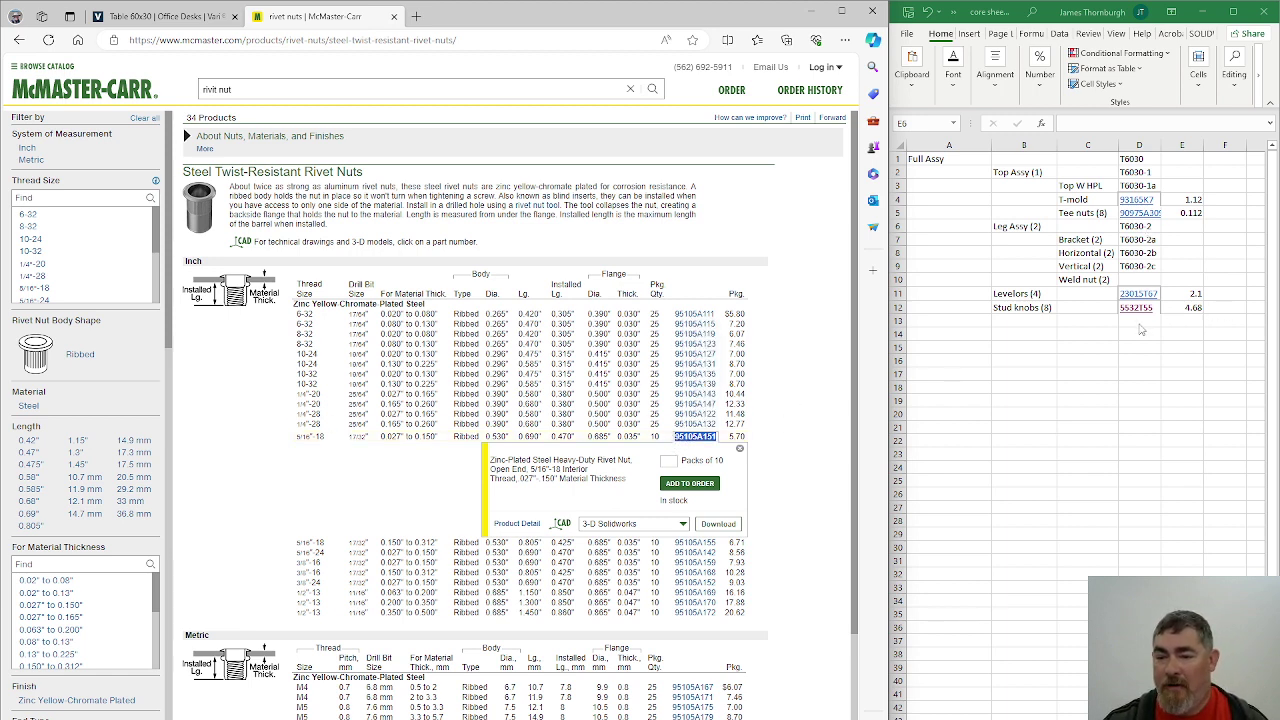
{"action": "left_click", "coordinate": [1107, 285]}
{"action": "double_click", "coordinate": [1075, 281]}
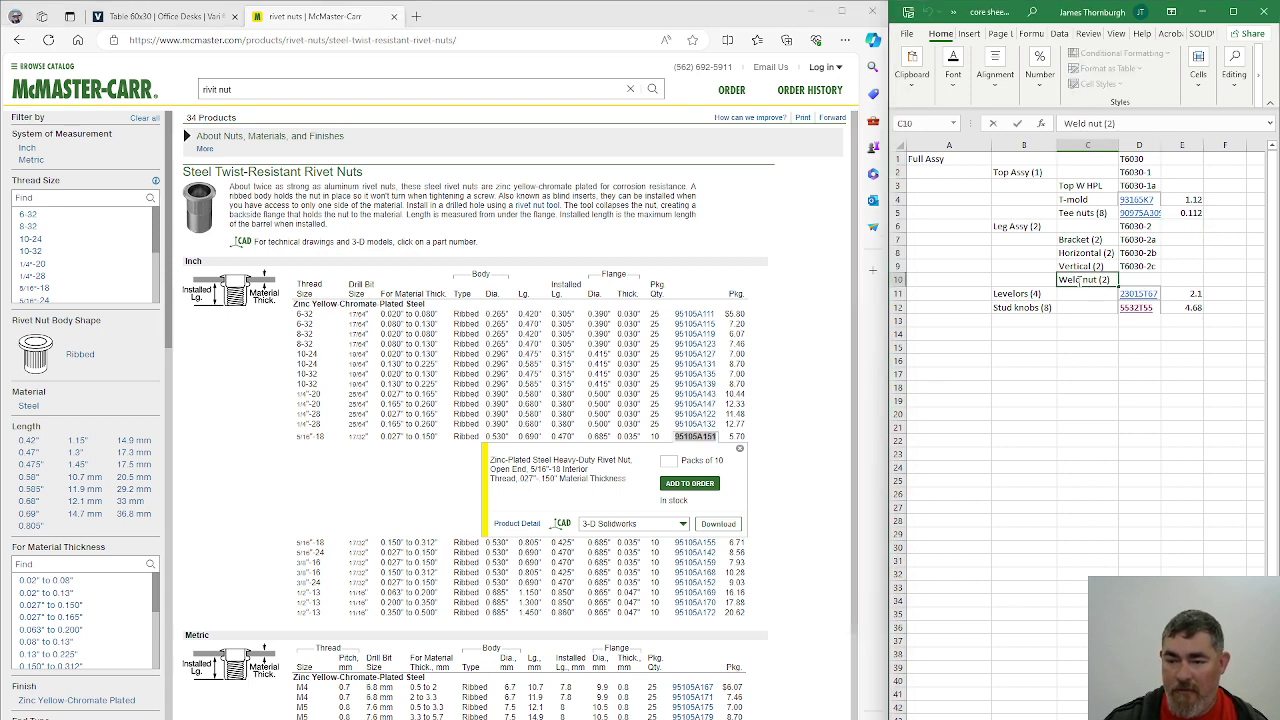
{"action": "double_click", "coordinate": [1080, 280]}
{"action": "type", "text": "rivit"}
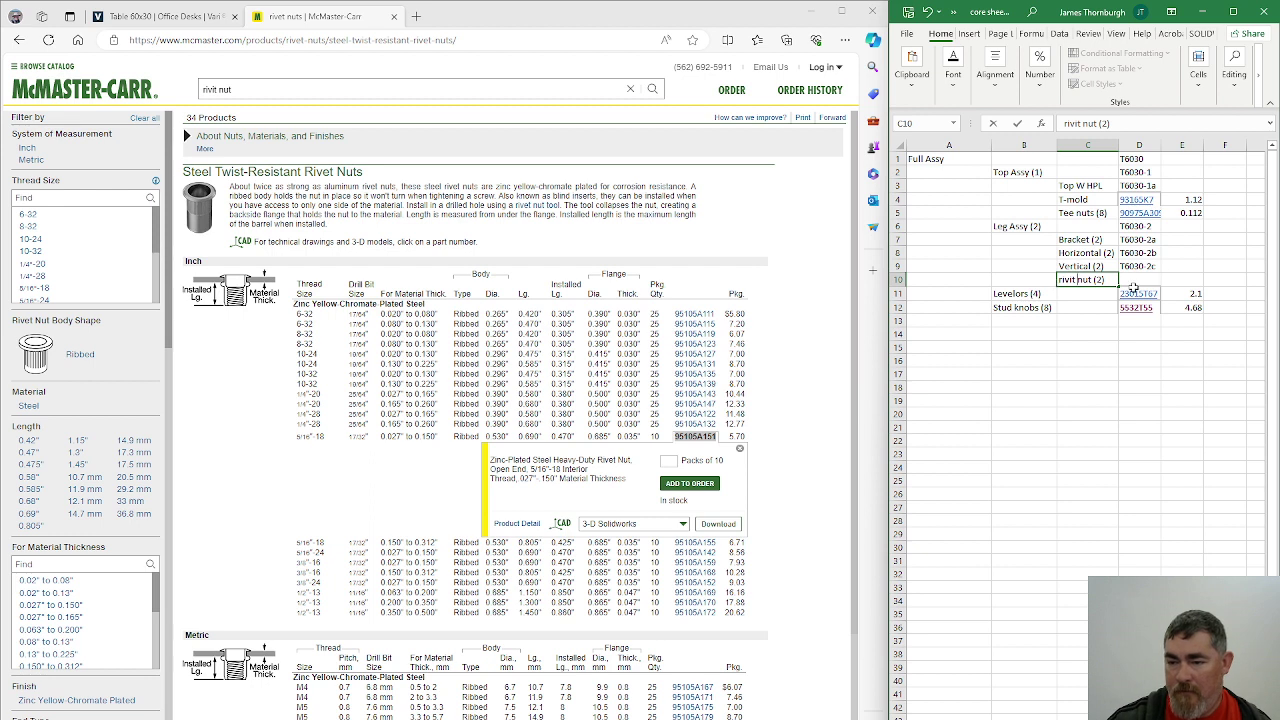
{"action": "left_click", "coordinate": [1135, 284]}
{"action": "key", "text": "ctrl+v"}
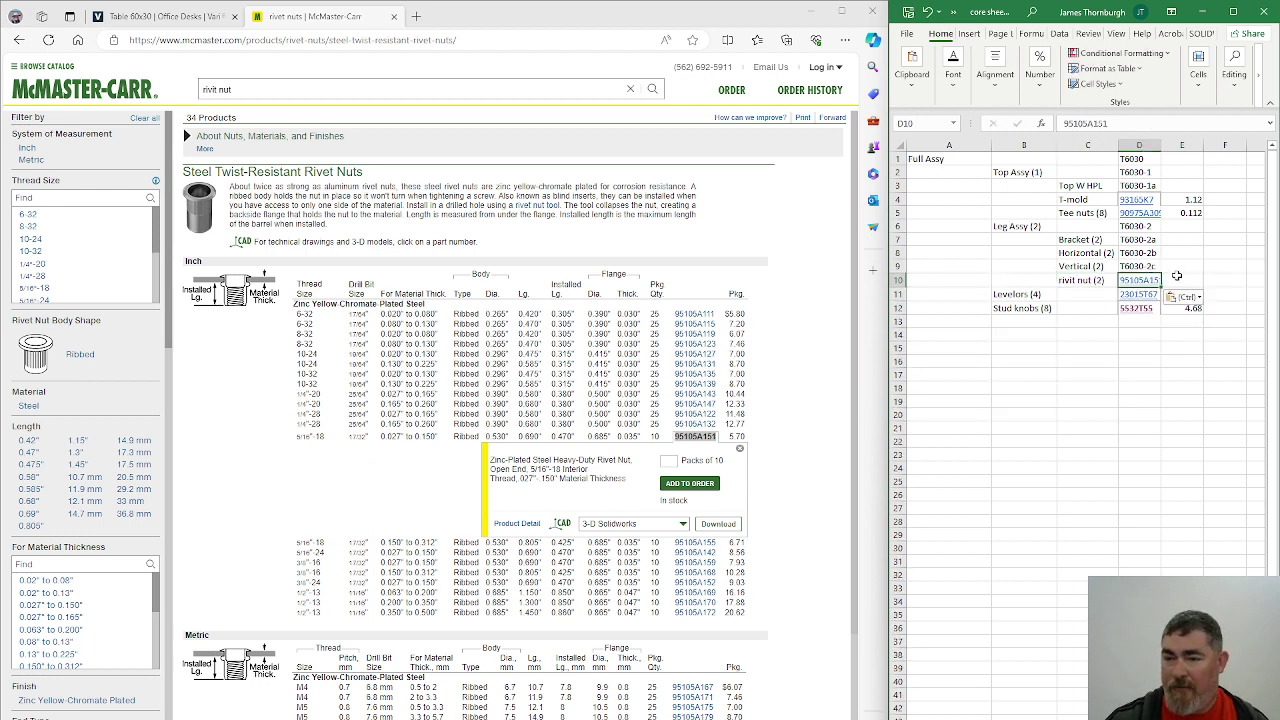
Calculate the rivet nut's unit price in cell E10 with the formula =5.7/10.
{"action": "left_click", "coordinate": [1186, 279]}
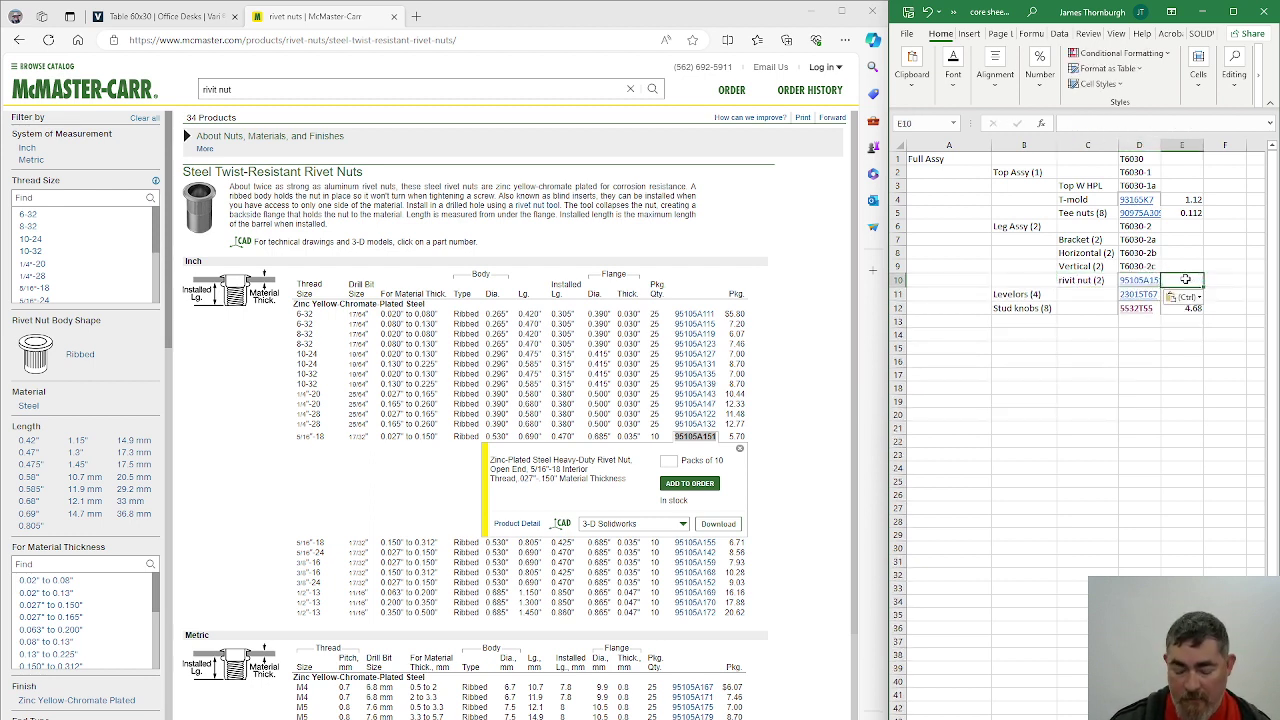
{"action": "type", "text": "5."}
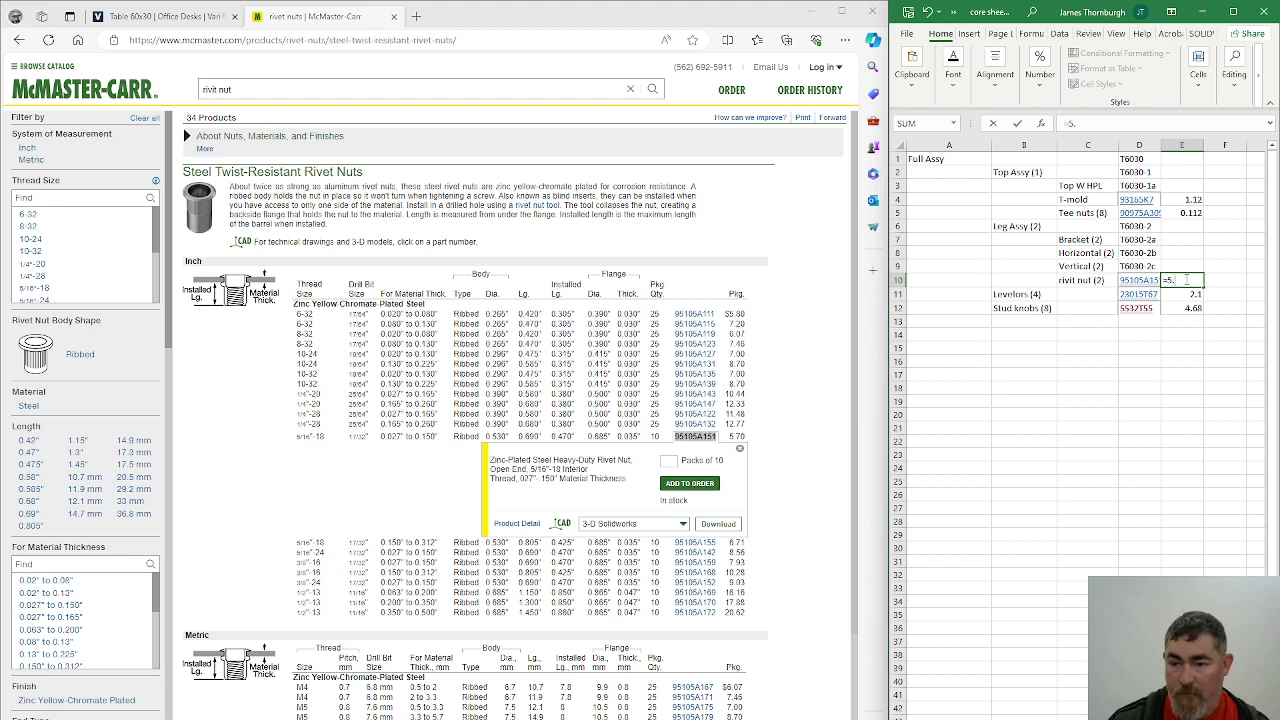
{"action": "type", "text": "7/"}
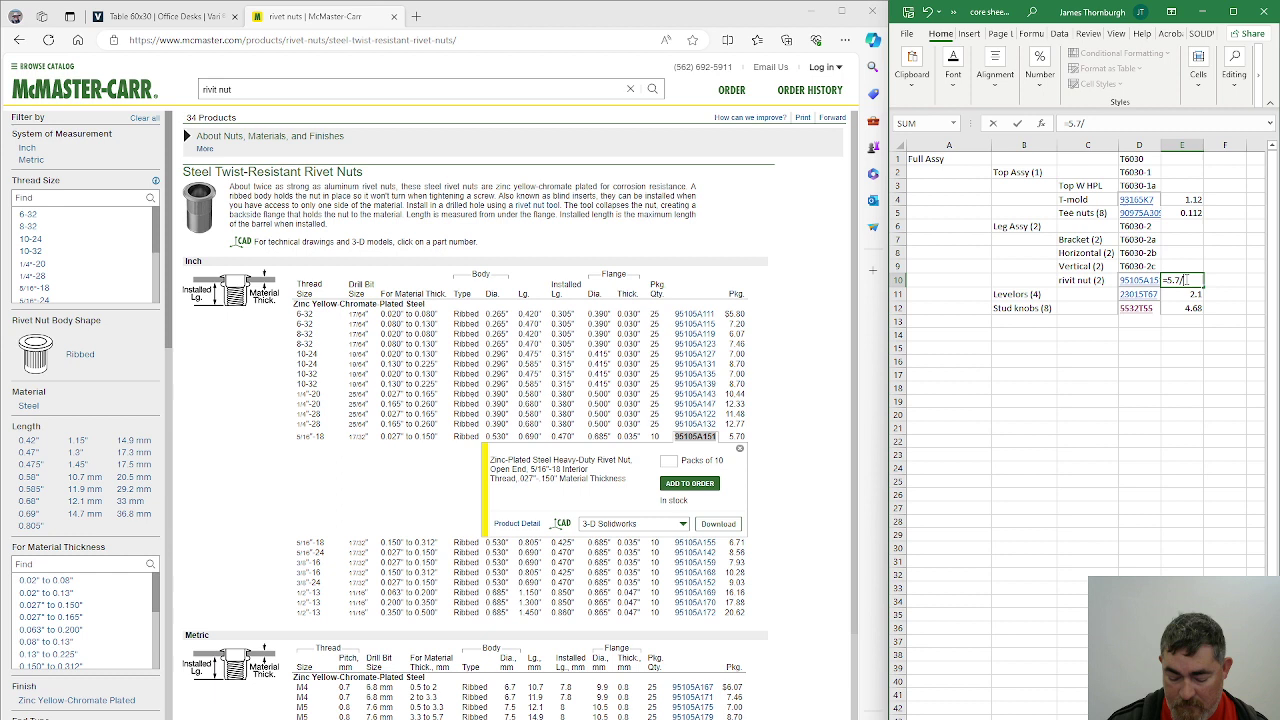
{"action": "type", "text": "10"}
{"action": "key", "text": "Return"}
{"action": "left_click", "coordinate": [1179, 471]}
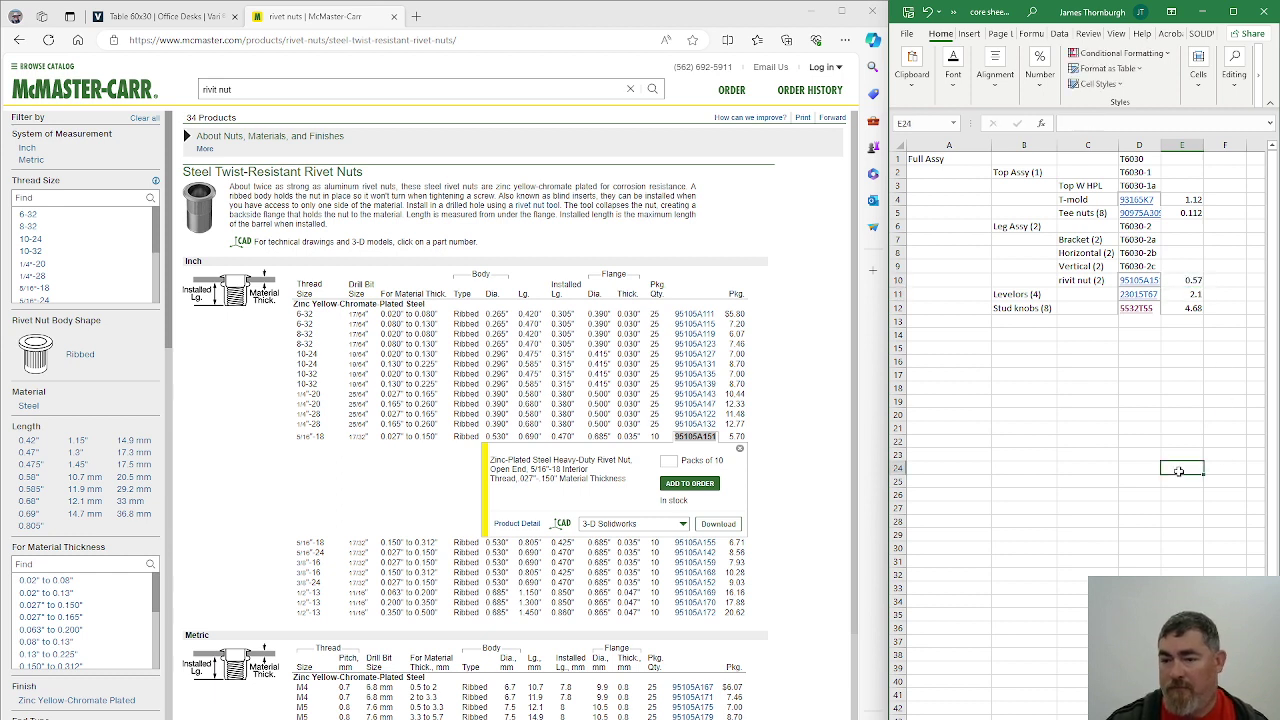
{"action": "left_click", "coordinate": [1107, 443]}
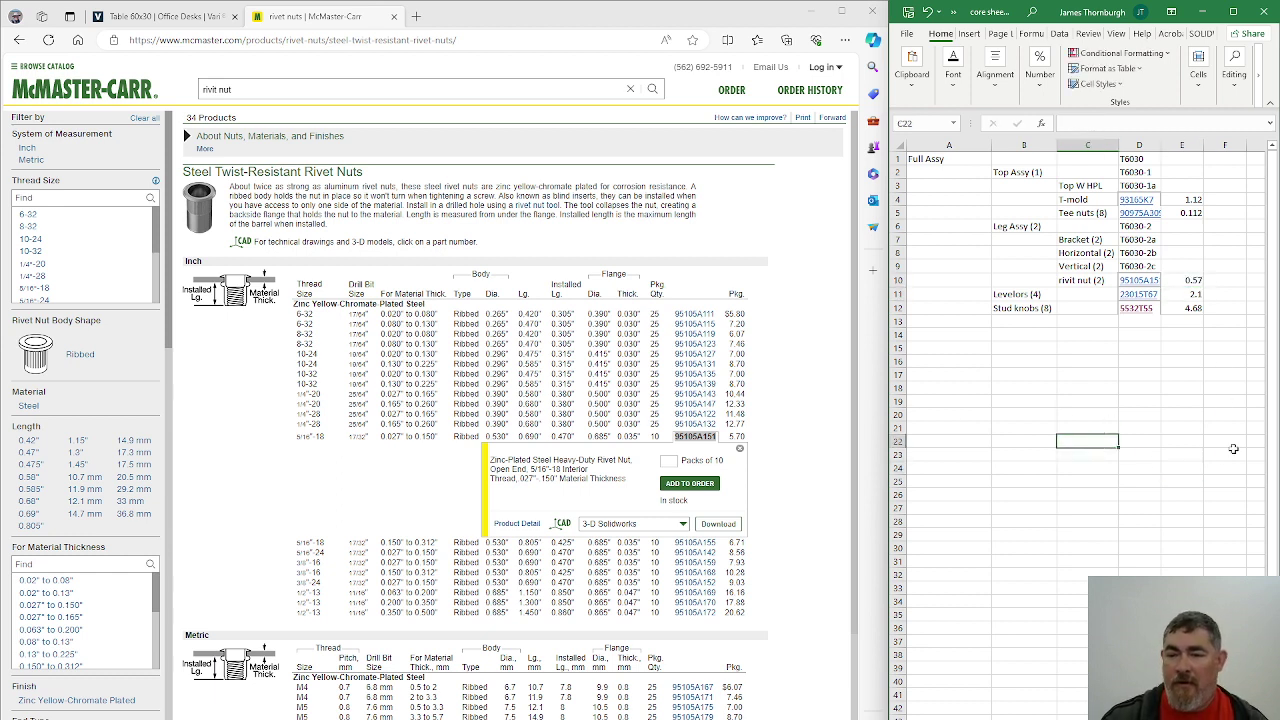
{"action": "left_click", "coordinate": [1168, 374]}
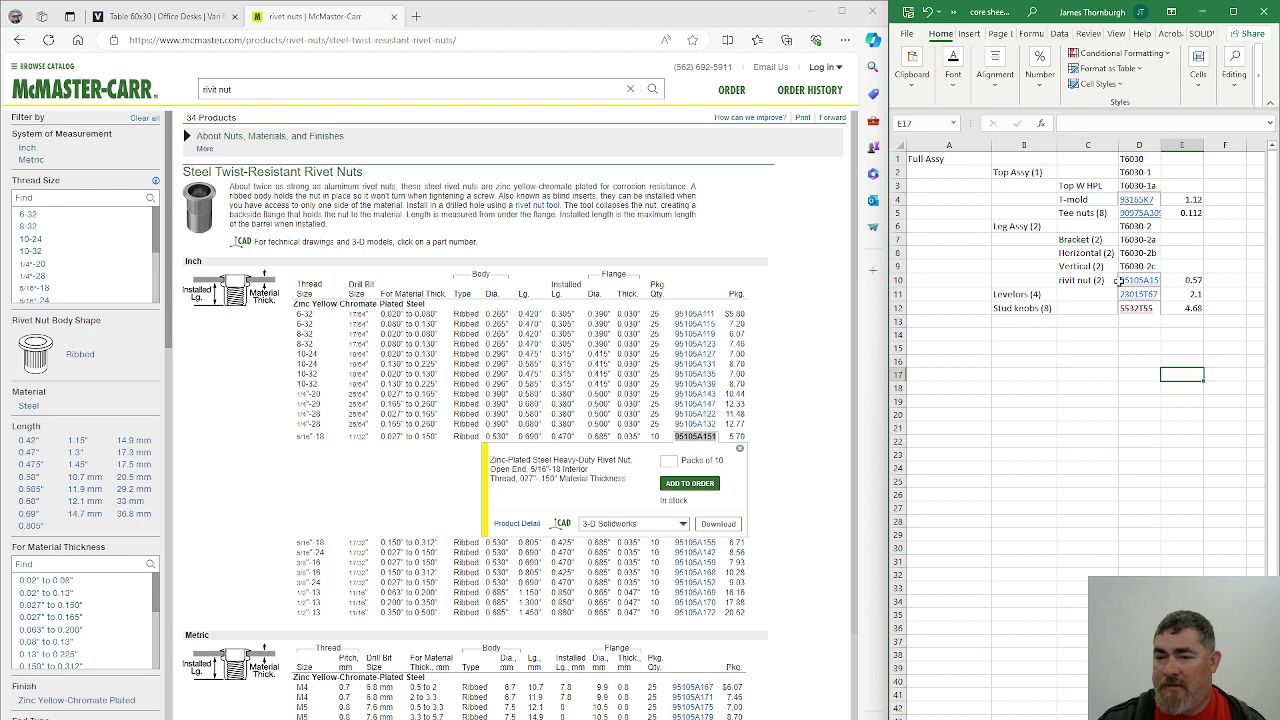
Search McMaster-Carr for melamine-grade industrial laminate and look through the products for the Top W HPL part.
{"action": "left_click", "coordinate": [1089, 185]}
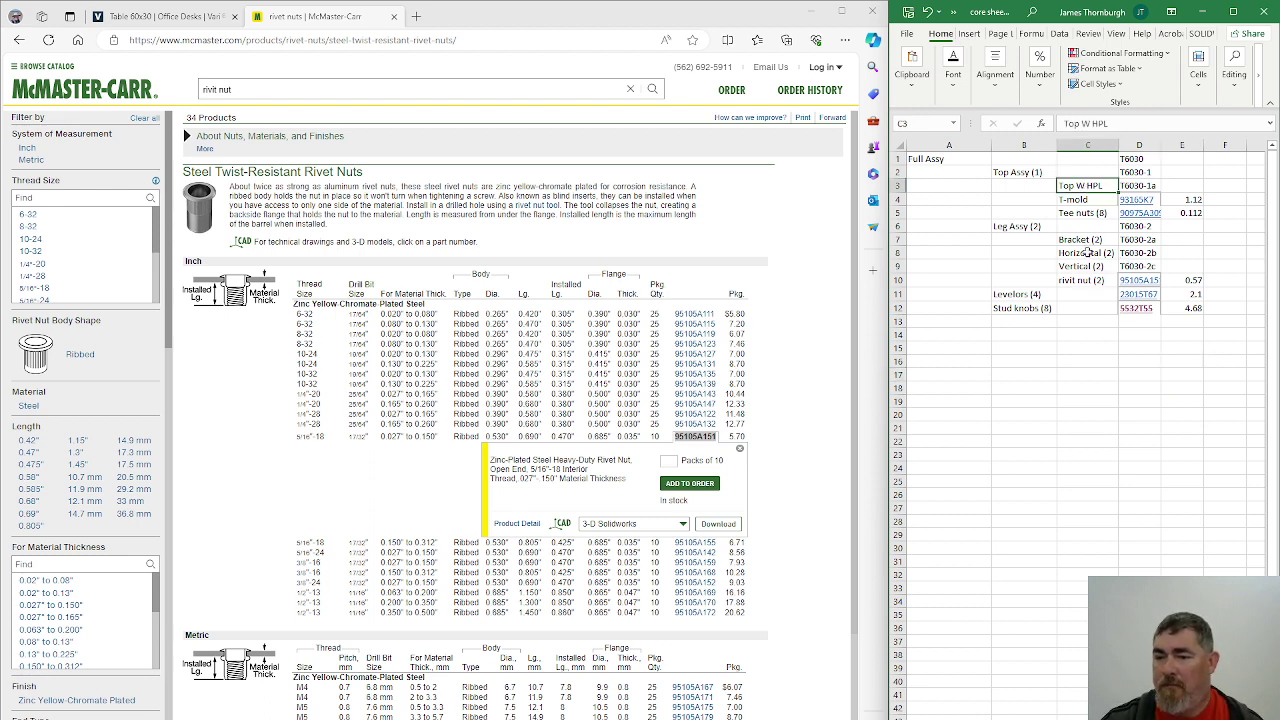
{"action": "left_click_drag", "start_coordinate": [234, 90], "coordinate": [196, 97]}
{"action": "type", "text": "mel"}
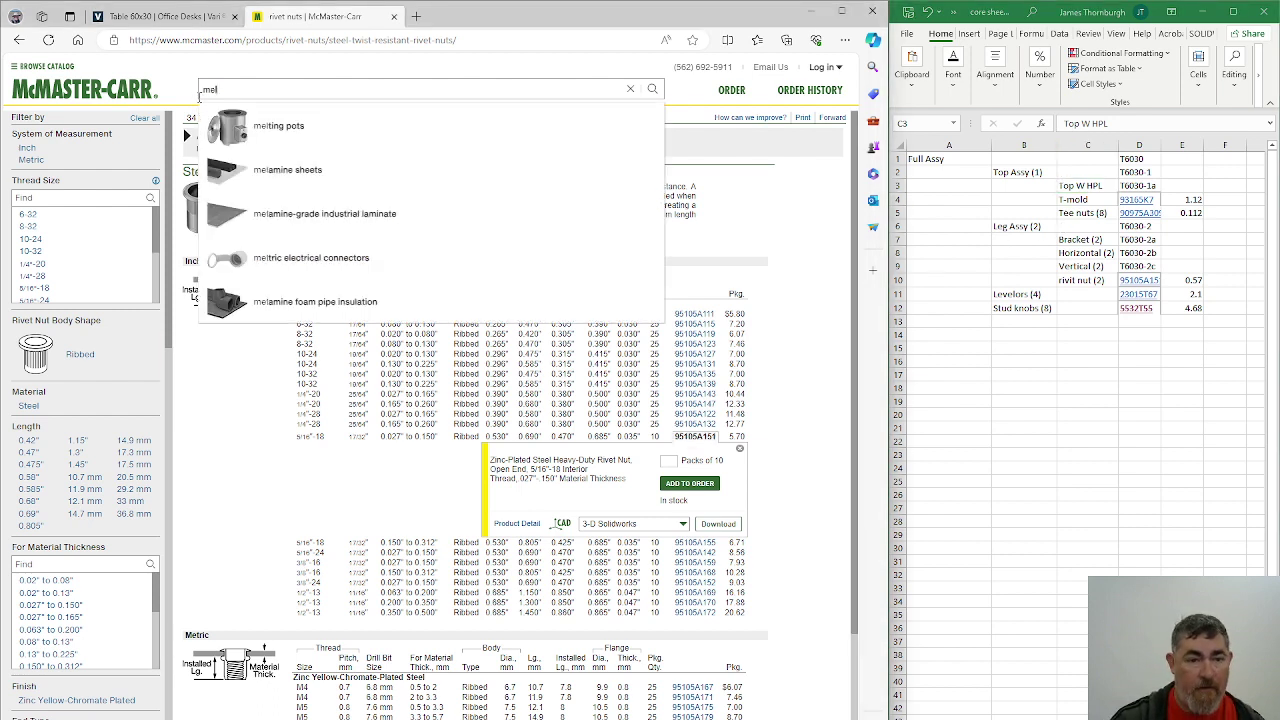
{"action": "type", "text": "e"}
{"action": "key", "text": "BackSpace"}
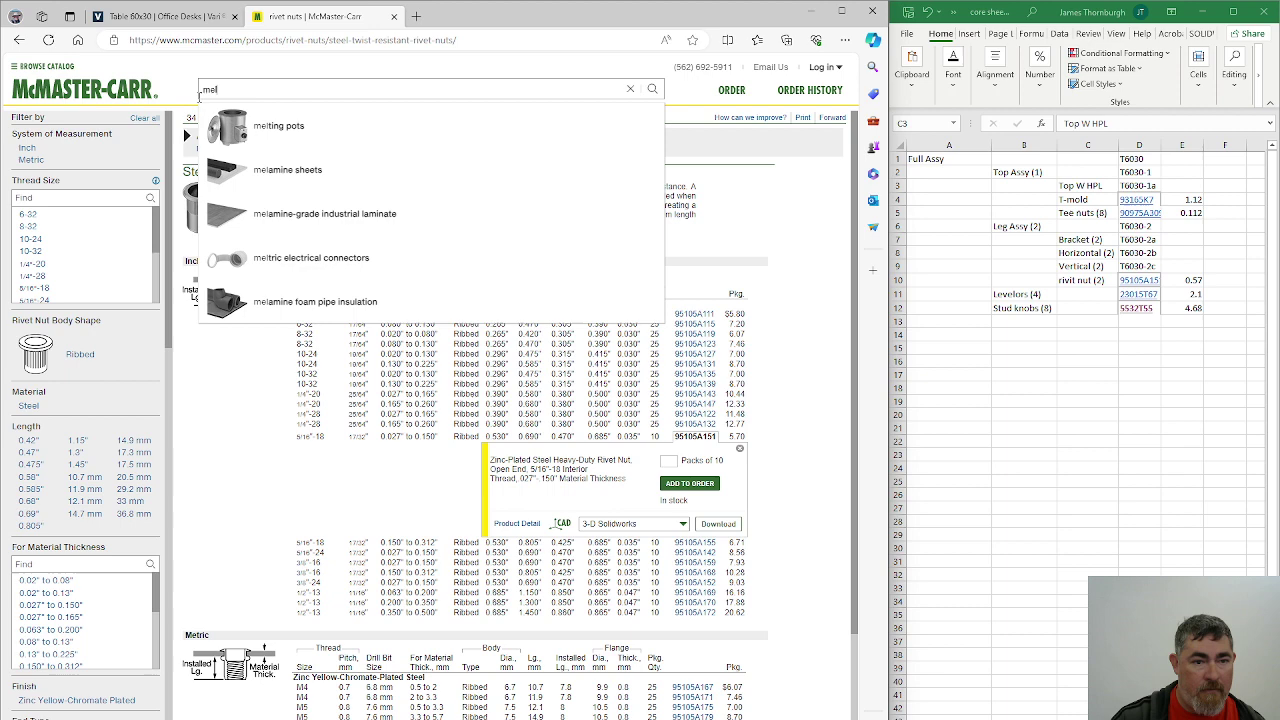
{"action": "left_click", "coordinate": [327, 214]}
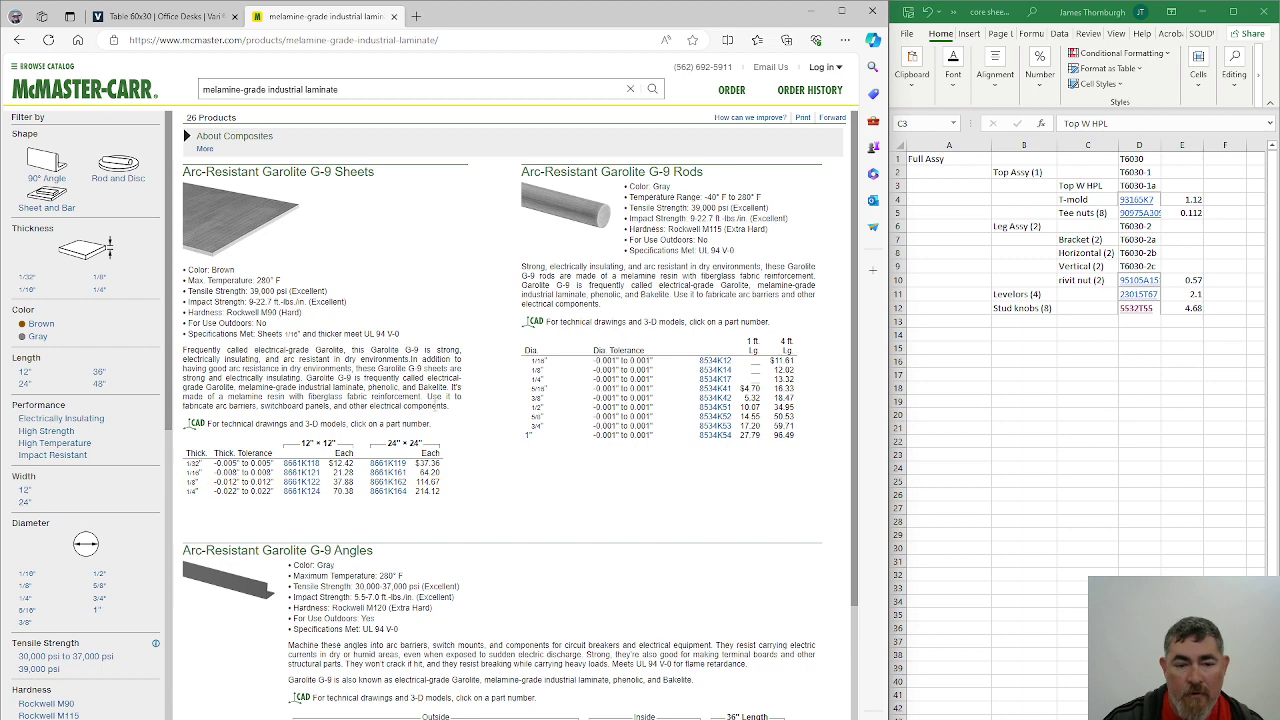
{"action": "scroll", "coordinate": [395, 412], "scroll_direction": "down", "scroll_amount": 1}
{"action": "scroll", "coordinate": [400, 405], "scroll_direction": "down", "scroll_amount": 3}
{"action": "scroll", "coordinate": [405, 400], "scroll_direction": "up", "scroll_amount": 4}
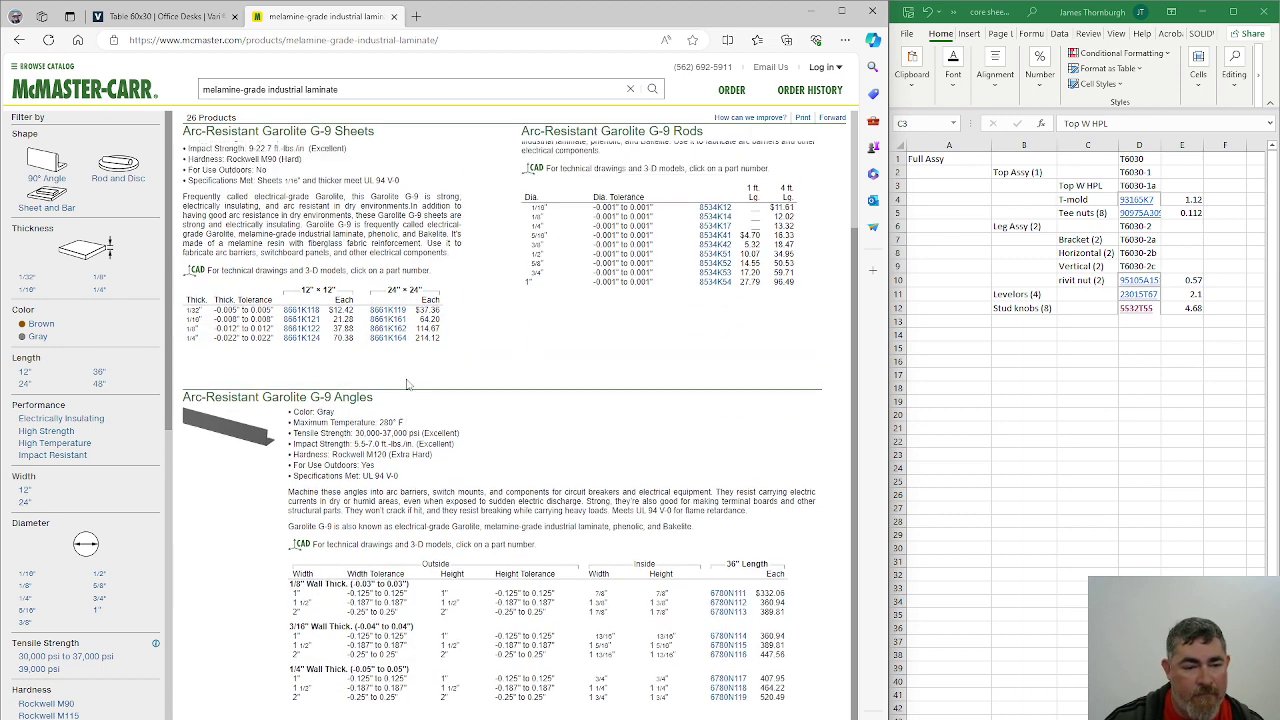
Search McMaster-Carr for laminate sheets and look through the composite sheet types for a suitable table top material.
{"action": "left_click_drag", "start_coordinate": [346, 88], "coordinate": [178, 102]}
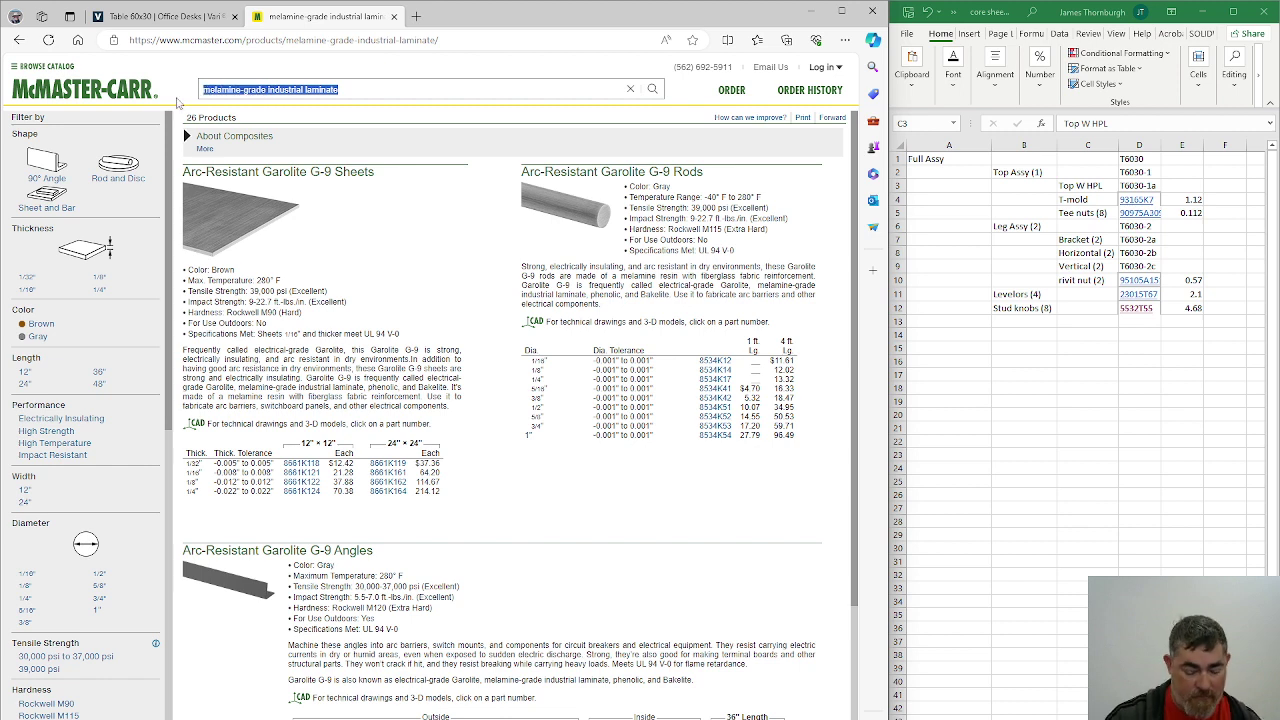
{"action": "type", "text": "lamint"}
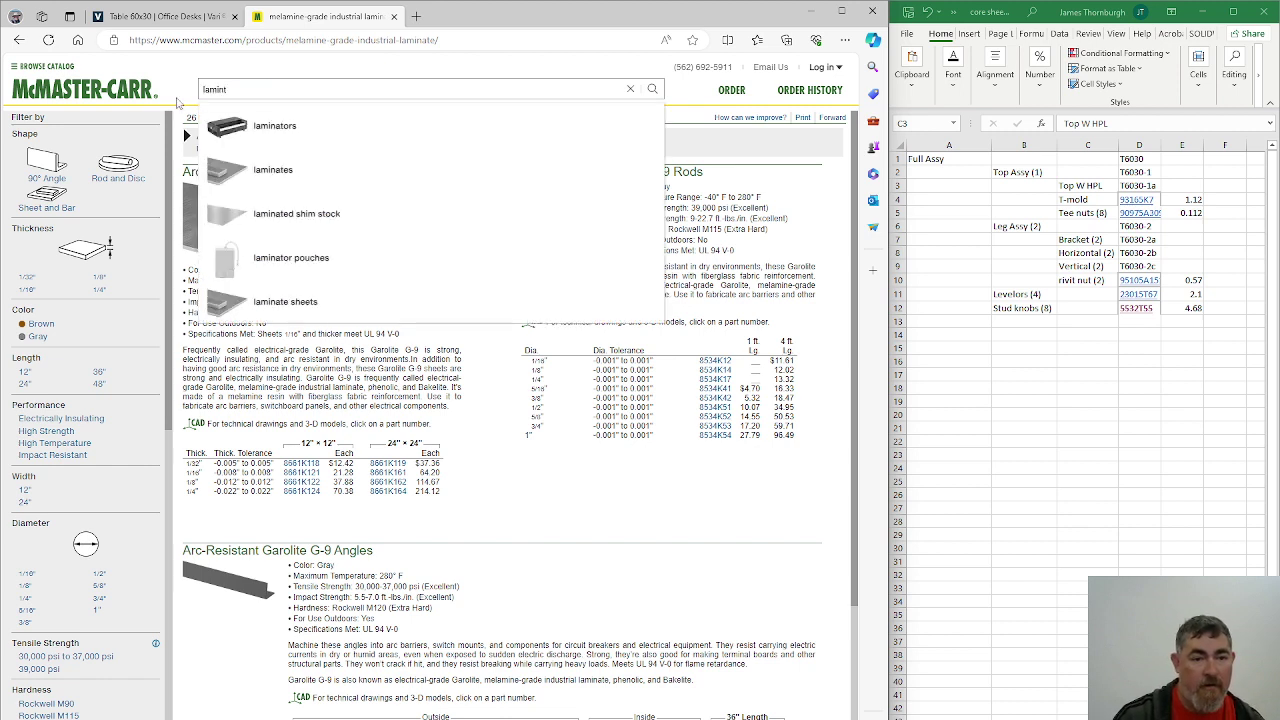
{"action": "key", "text": "Down"}
{"action": "key", "text": "Down"}
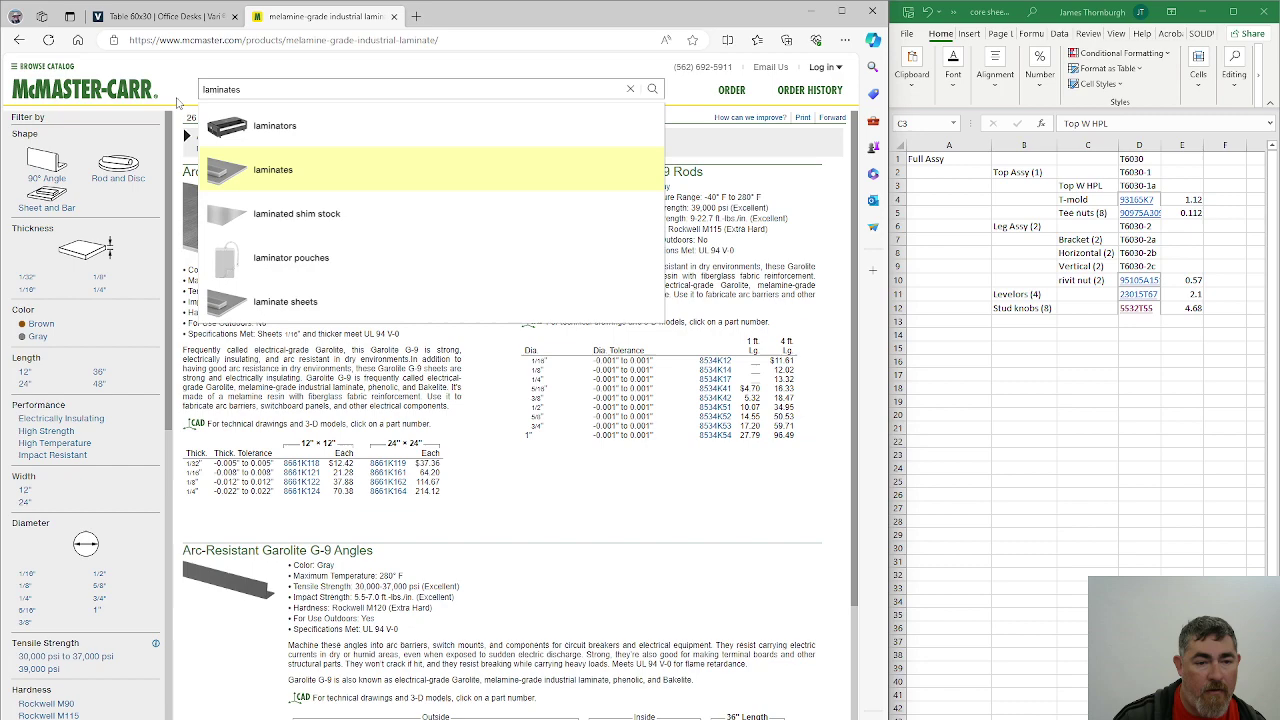
{"action": "key", "text": "Down"}
{"action": "key", "text": "Down"}
{"action": "key", "text": "Down"}
{"action": "key", "text": "Return"}
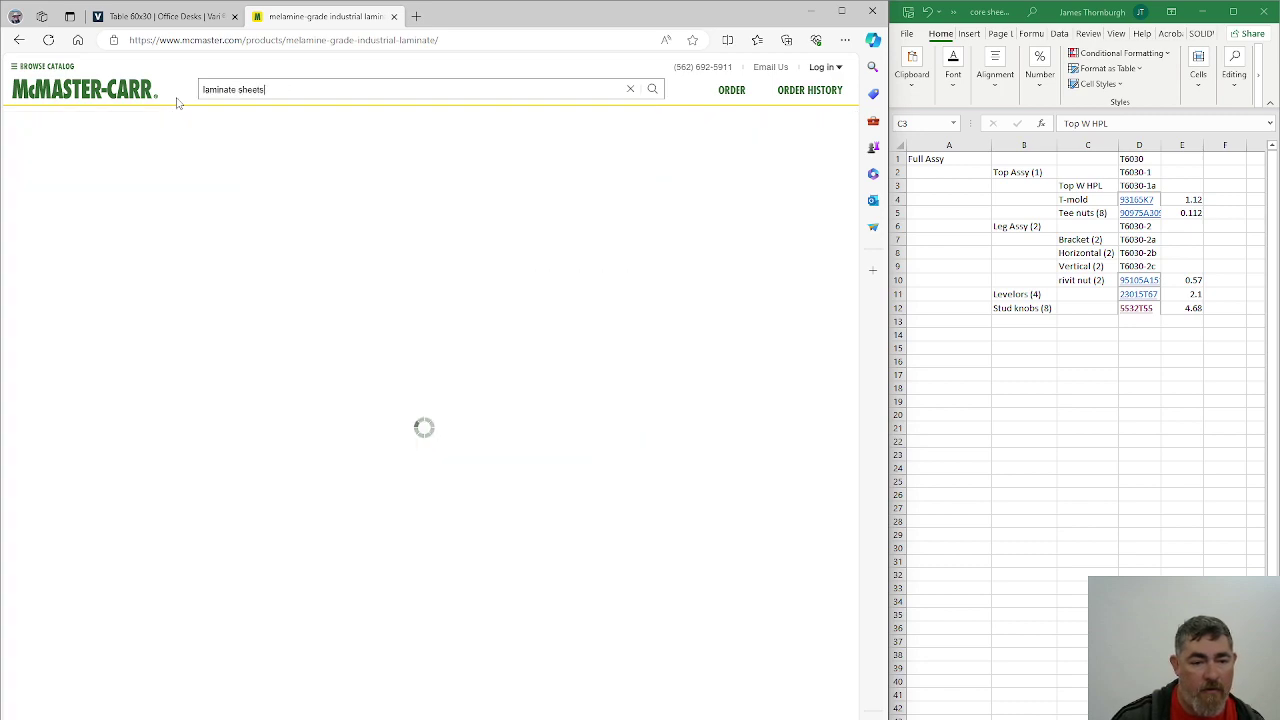
{"action": "scroll", "coordinate": [558, 355], "scroll_direction": "down", "scroll_amount": 3}
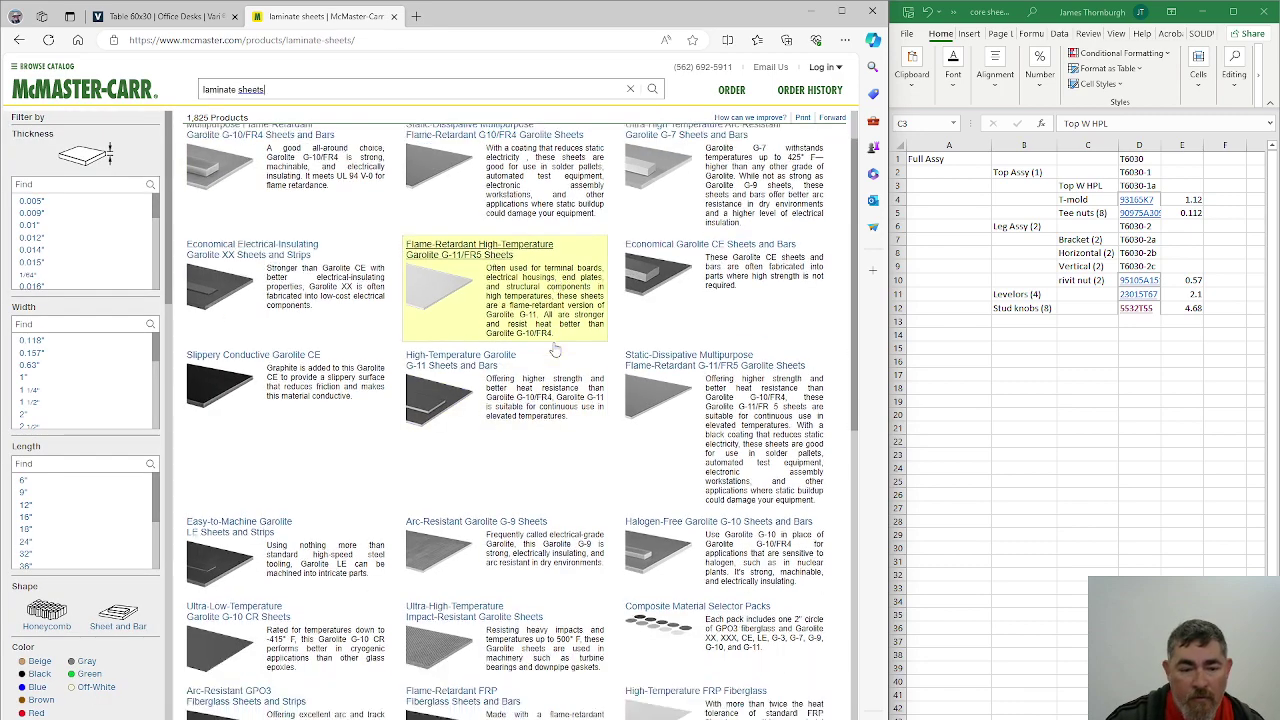
{"action": "scroll", "coordinate": [500, 400], "scroll_direction": "down", "scroll_amount": 5}
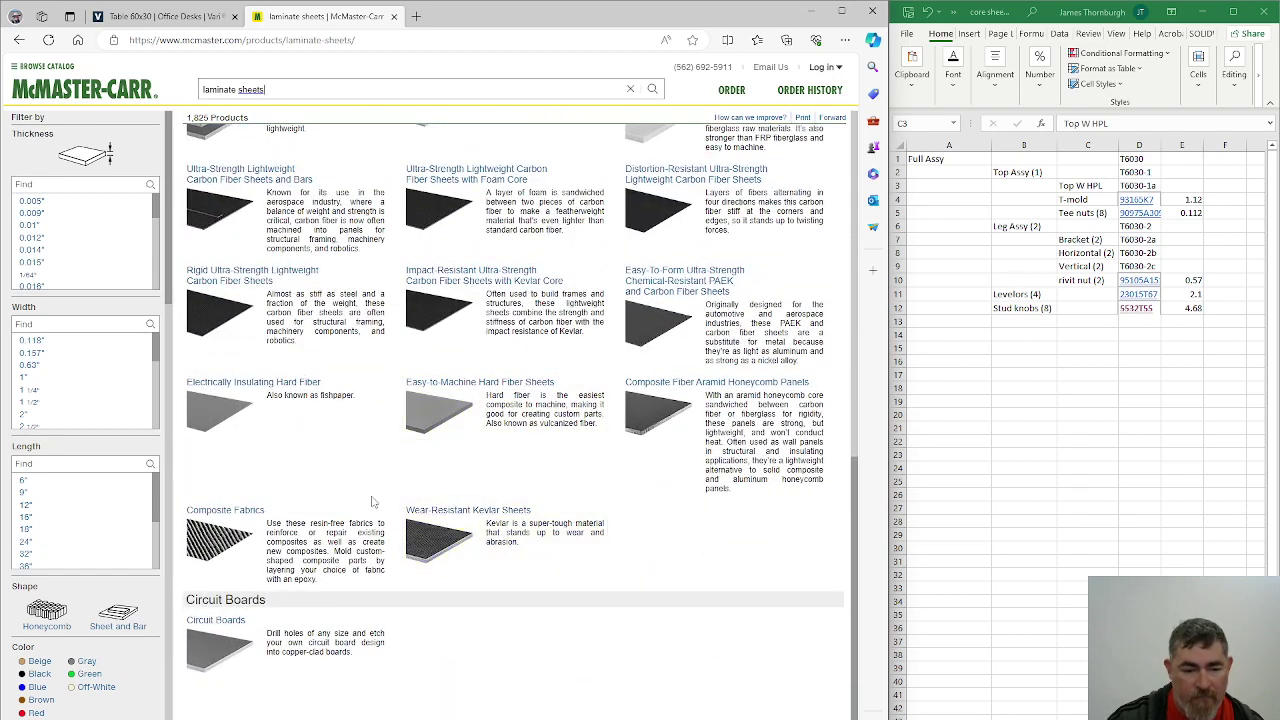
{"action": "scroll", "coordinate": [445, 330], "scroll_direction": "up", "scroll_amount": 6}
{"action": "scroll", "coordinate": [442, 314], "scroll_direction": "up", "scroll_amount": 1}
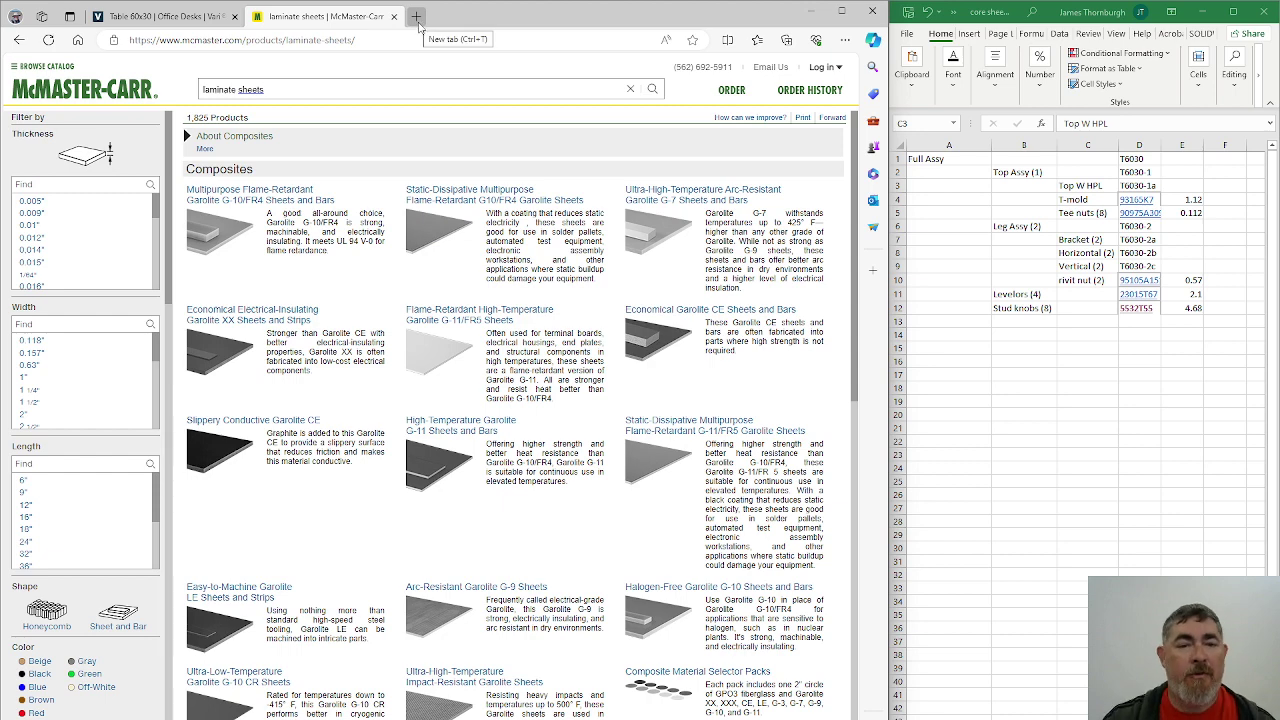
Search the web for "lowes" and open the Lowe's home page.
{"action": "left_click", "coordinate": [421, 38]}
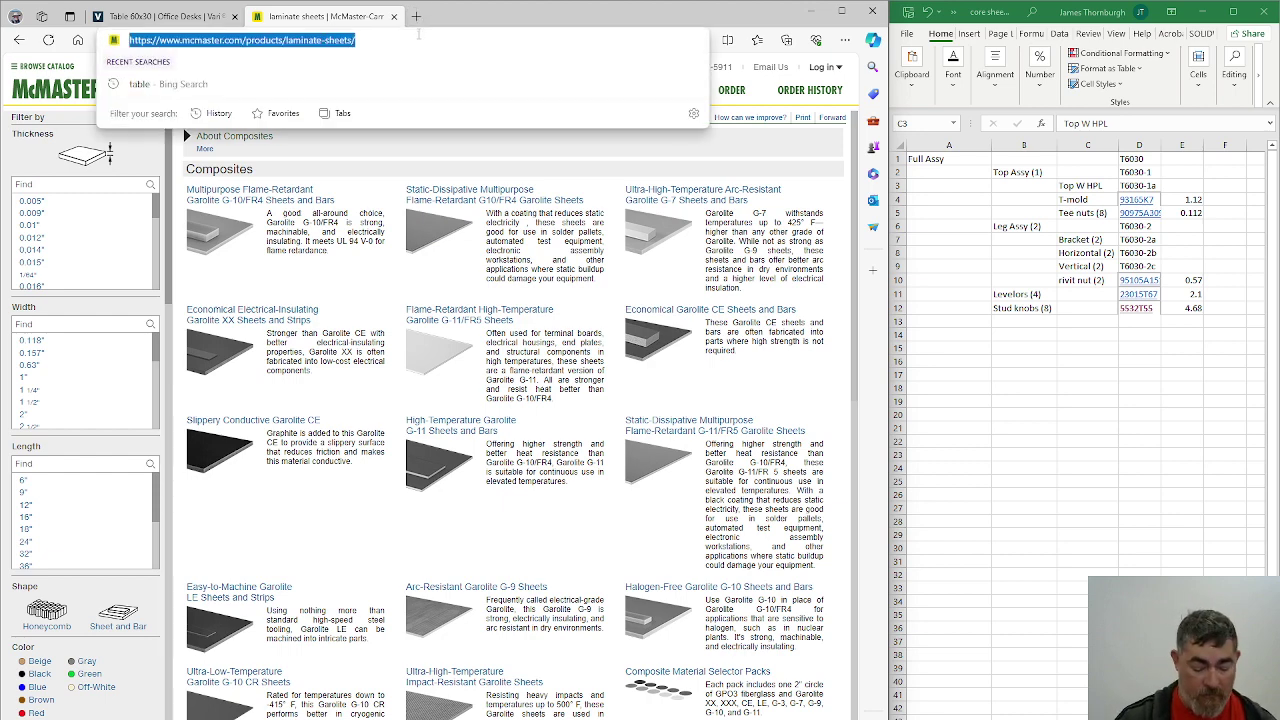
{"action": "type", "text": "lowes"}
{"action": "key", "text": "Return"}
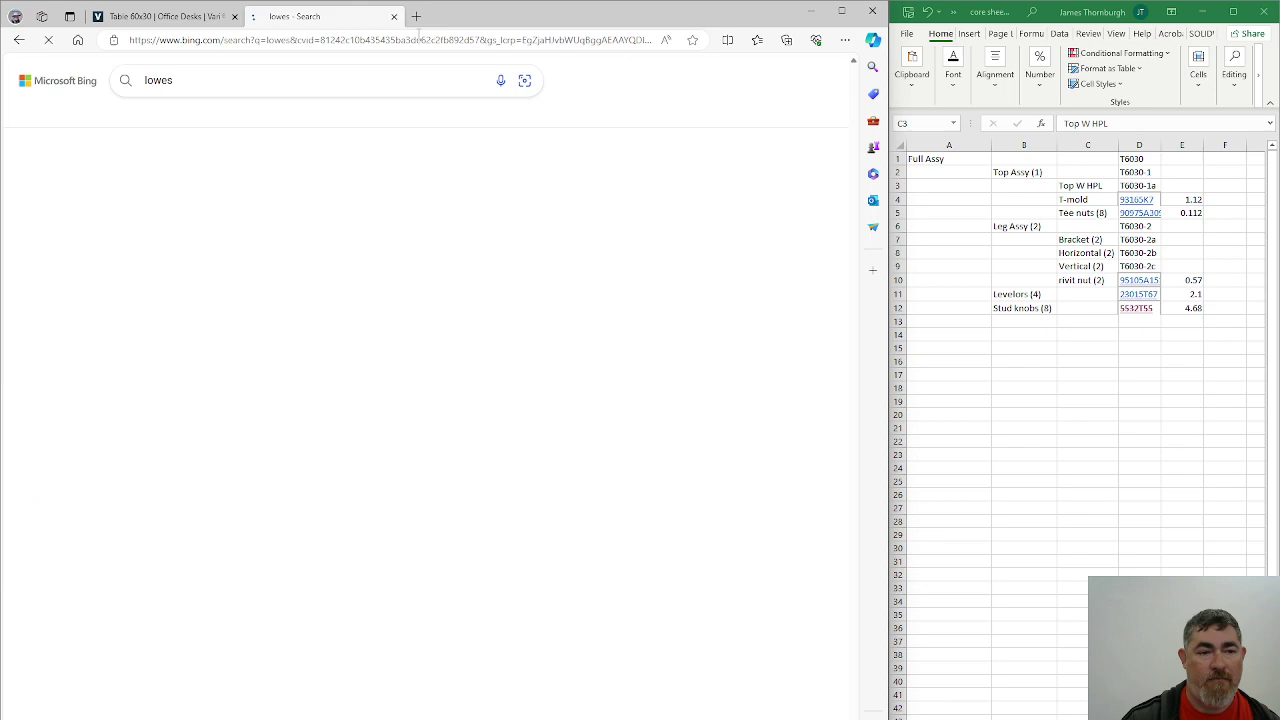
{"action": "left_click", "coordinate": [251, 571]}
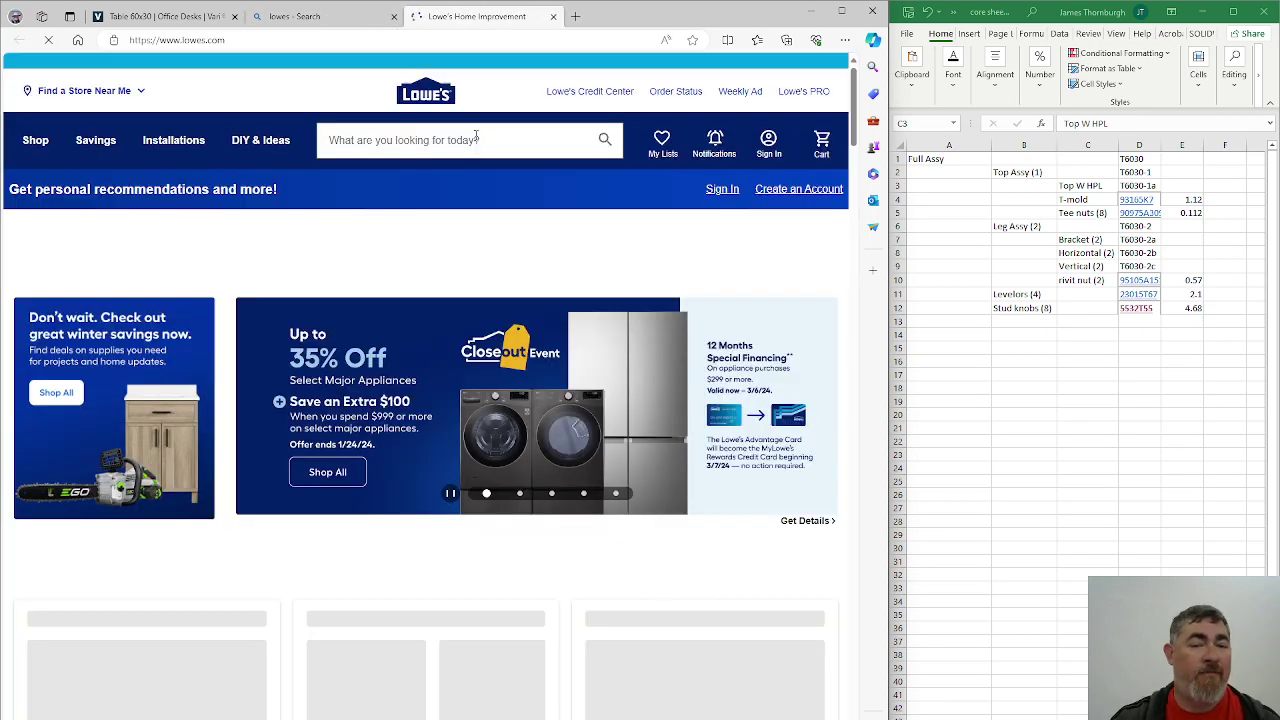
Search Lowe's for melamine board and open the 3/4-in x 4-ft x 8-ft Particle Board Melamine Board product page.
{"action": "left_click", "coordinate": [410, 144]}
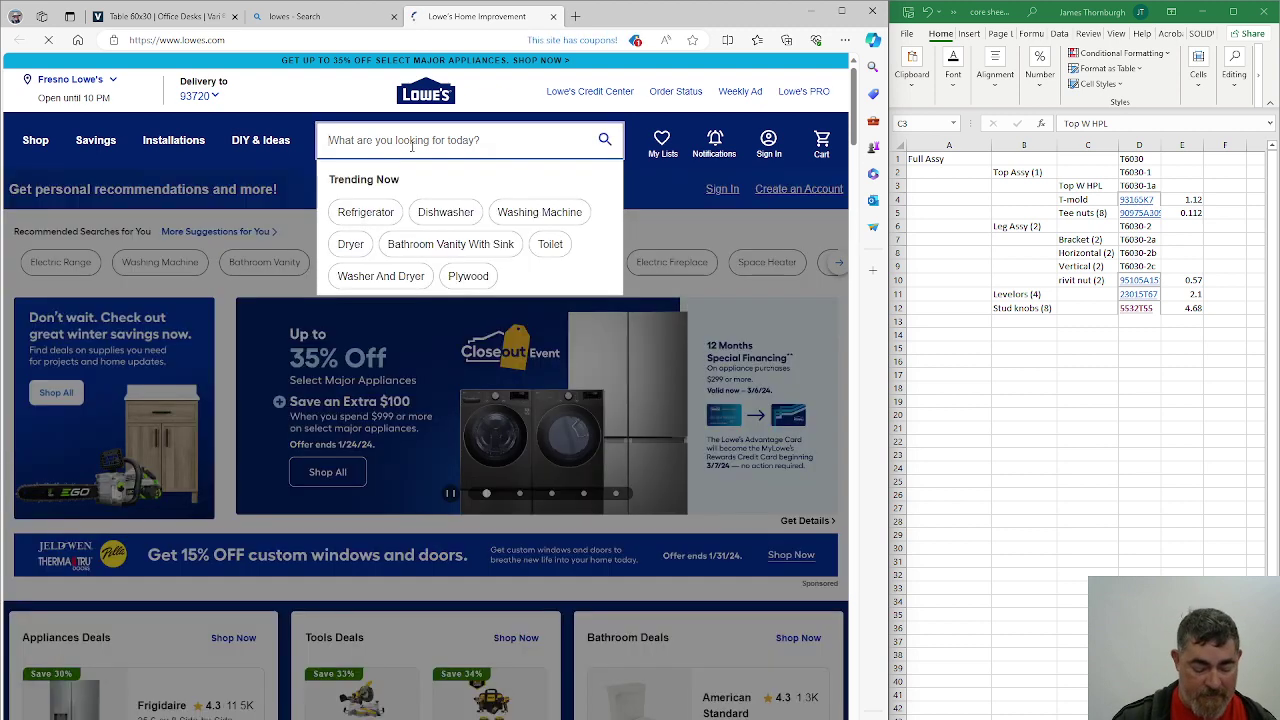
{"action": "type", "text": "mola"}
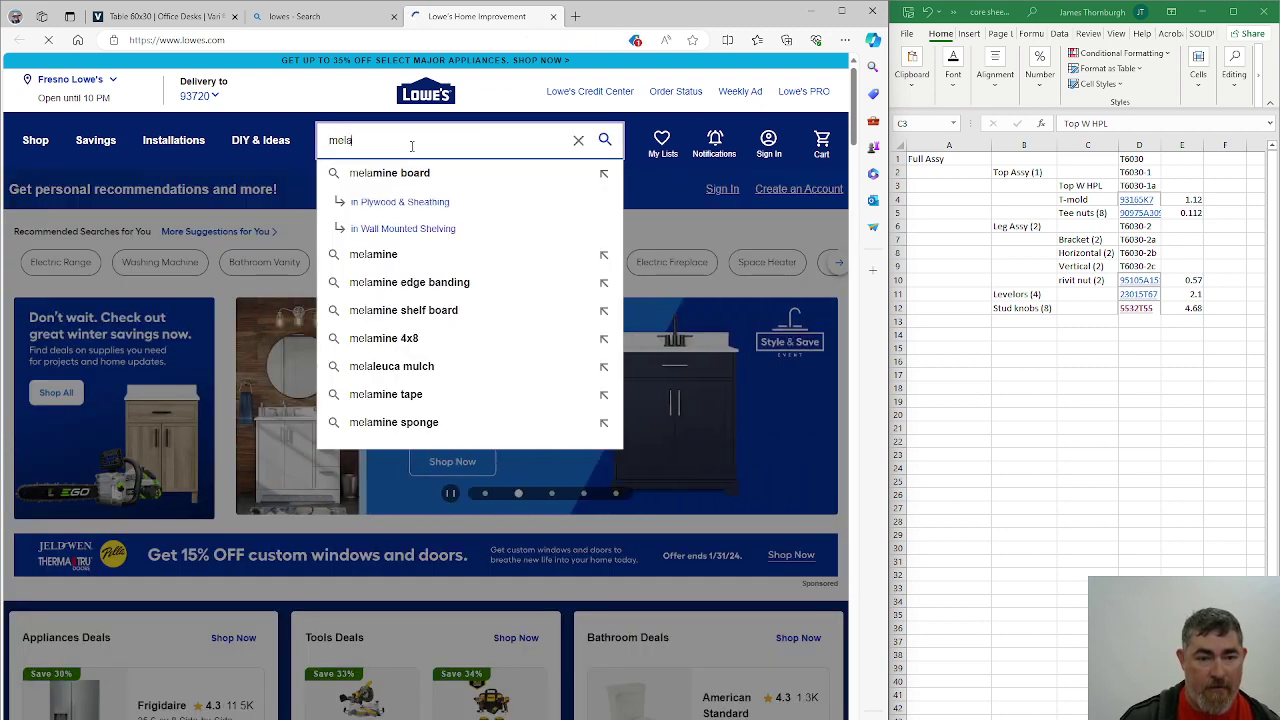
{"action": "key", "text": "Down"}
{"action": "key", "text": "Return"}
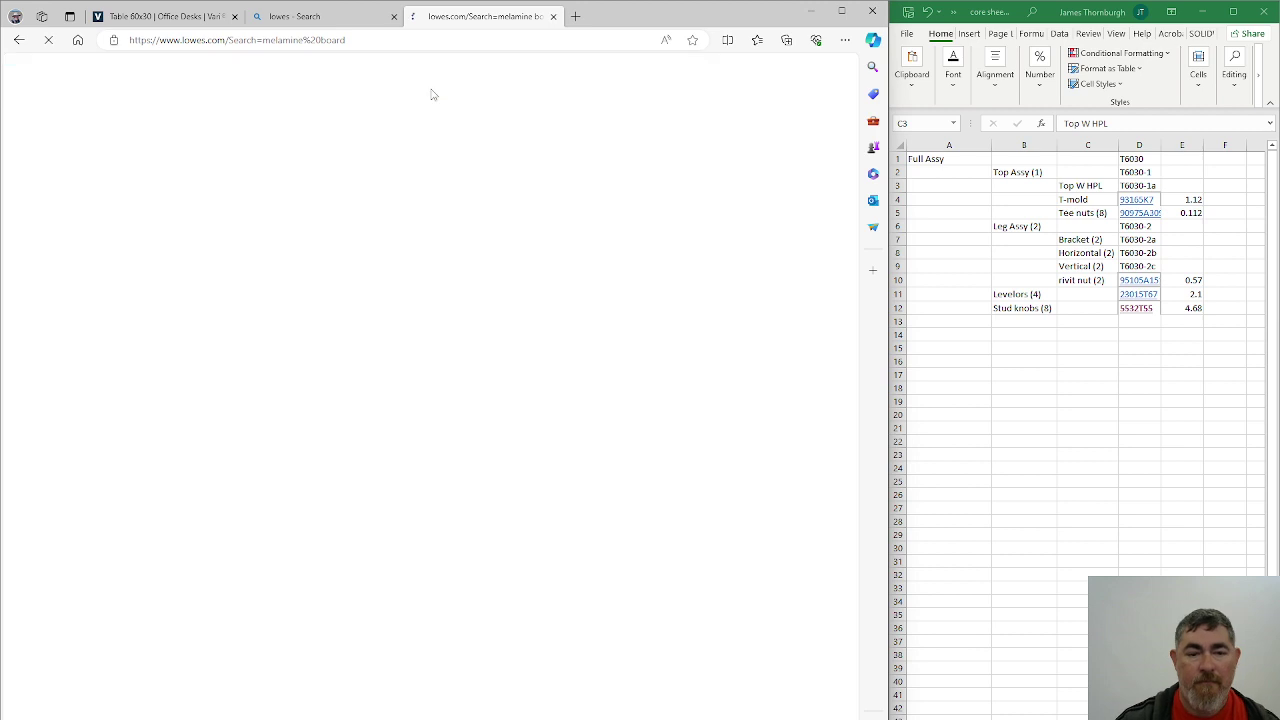
{"action": "scroll", "coordinate": [451, 280], "scroll_direction": "down", "scroll_amount": 2}
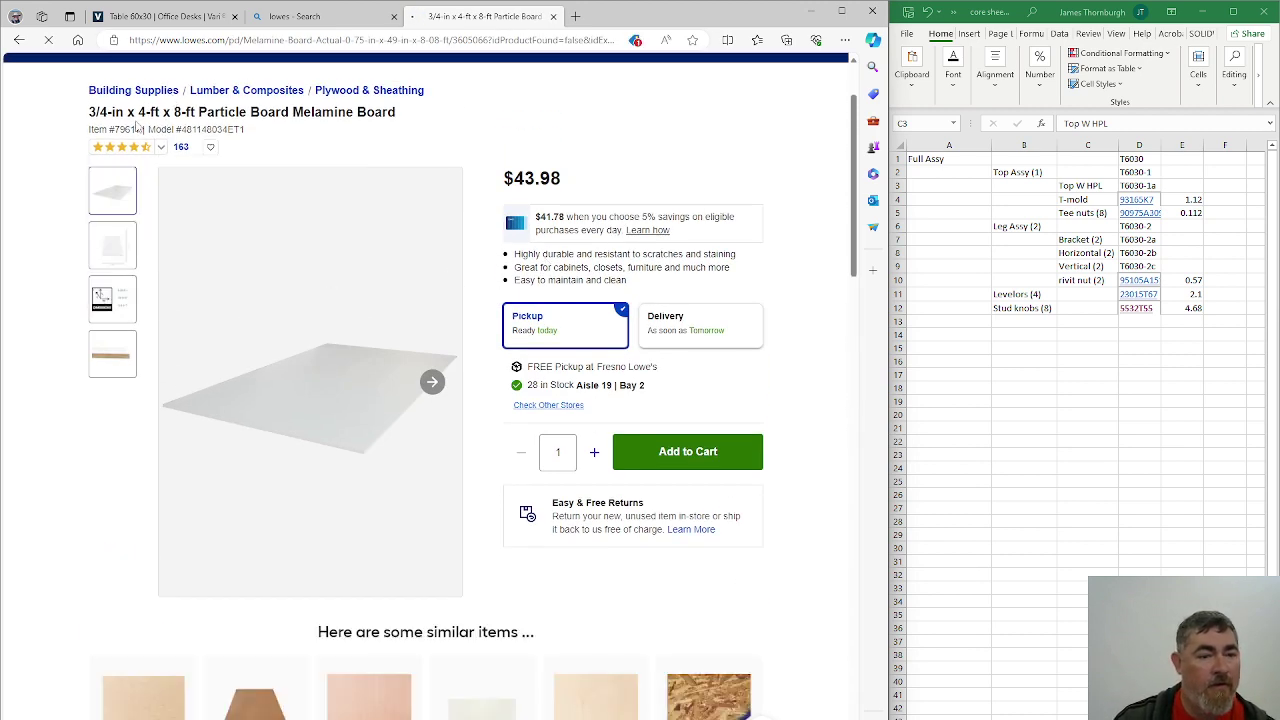
Copy the melamine board's price 43.98 into cell E3 of the Excel parts list, in the Top W HPL row.
{"action": "double_click", "coordinate": [558, 178]}
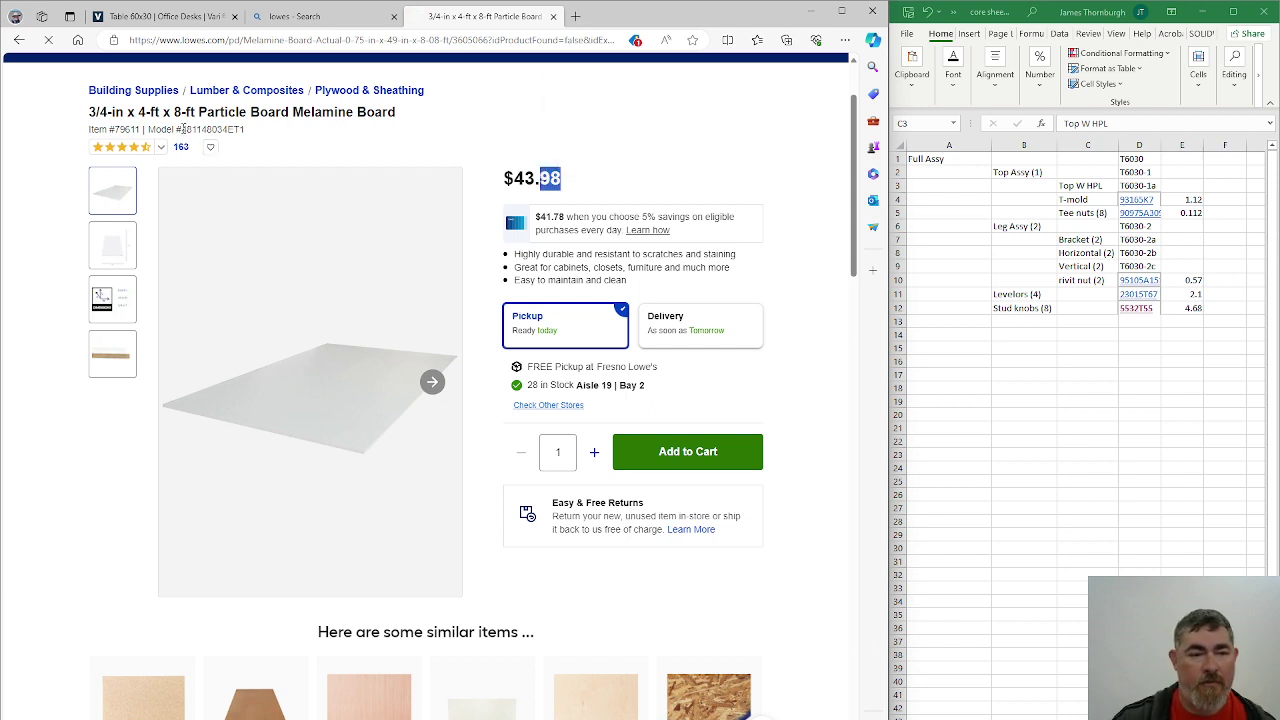
{"action": "left_click_drag", "start_coordinate": [181, 129], "coordinate": [204, 129]}
{"action": "left_click_drag", "start_coordinate": [561, 178], "coordinate": [514, 180]}
{"action": "key", "text": "ctrl+c"}
{"action": "key", "text": "alt+Tab"}
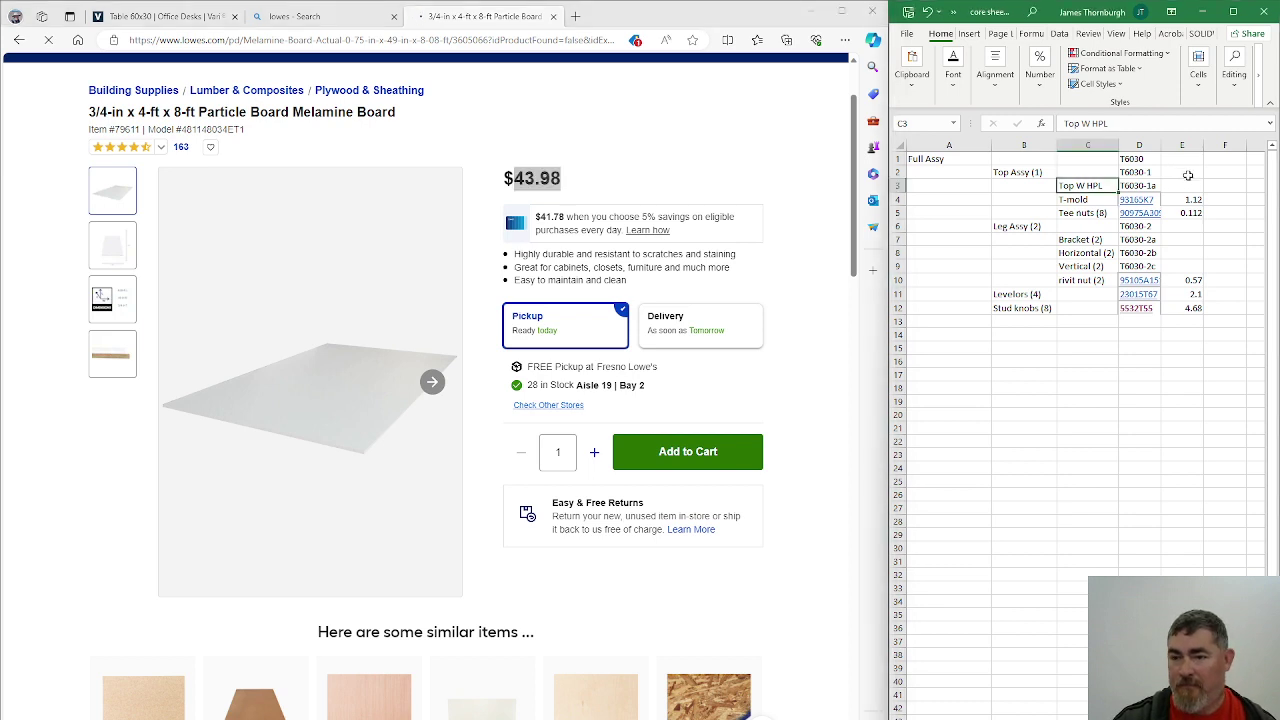
{"action": "left_click", "coordinate": [1188, 182]}
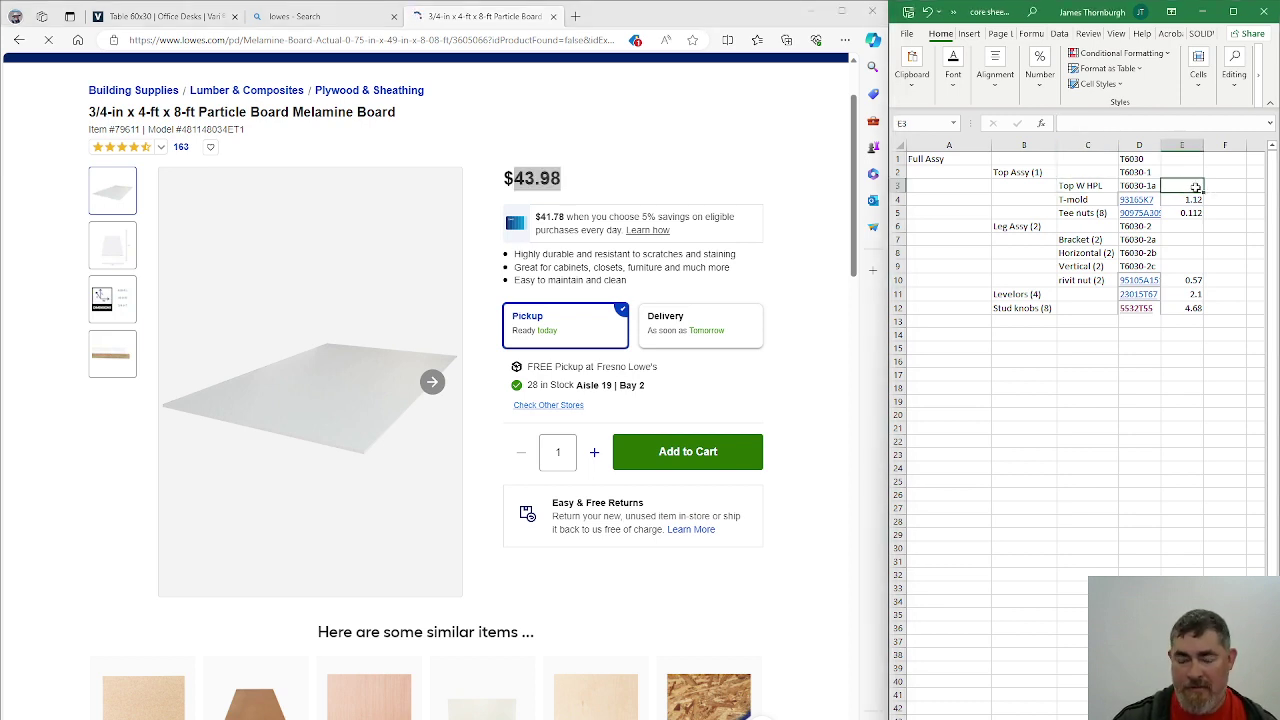
{"action": "key", "text": "ctrl+v"}
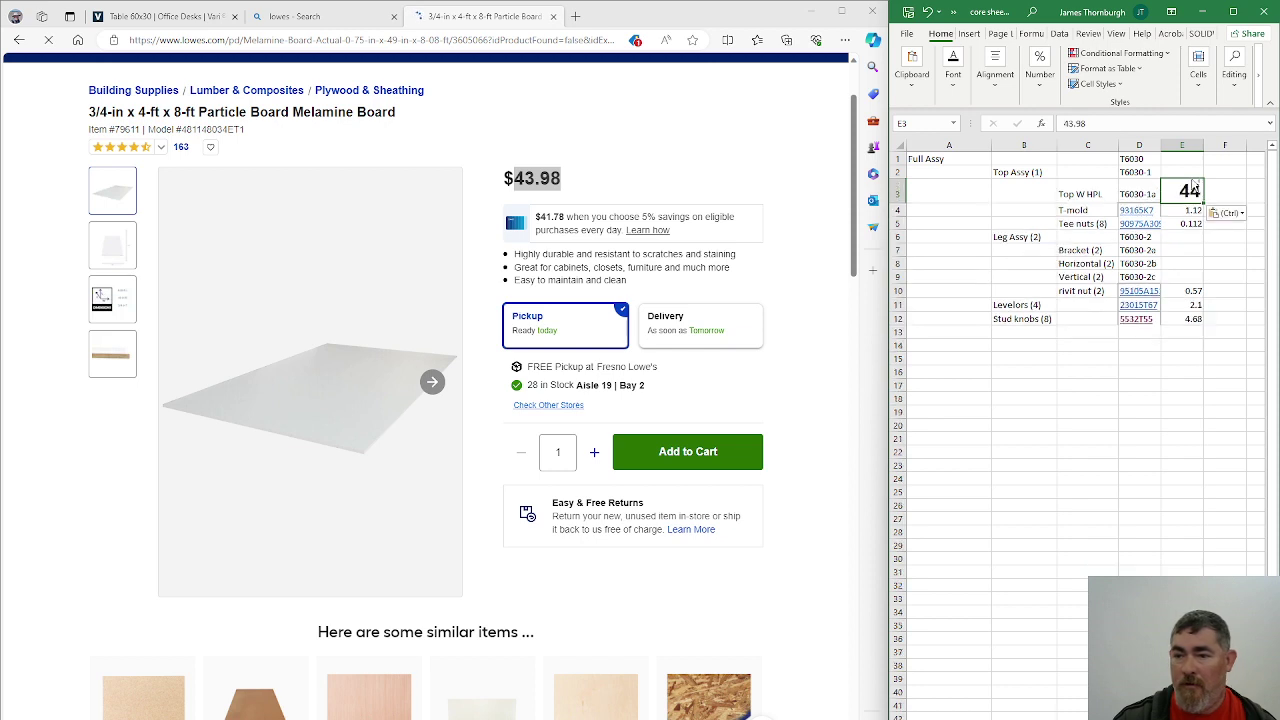
Extend the price entry in cell E3 to read "43.98 for 4x8x.75".
{"action": "left_click", "coordinate": [1155, 126]}
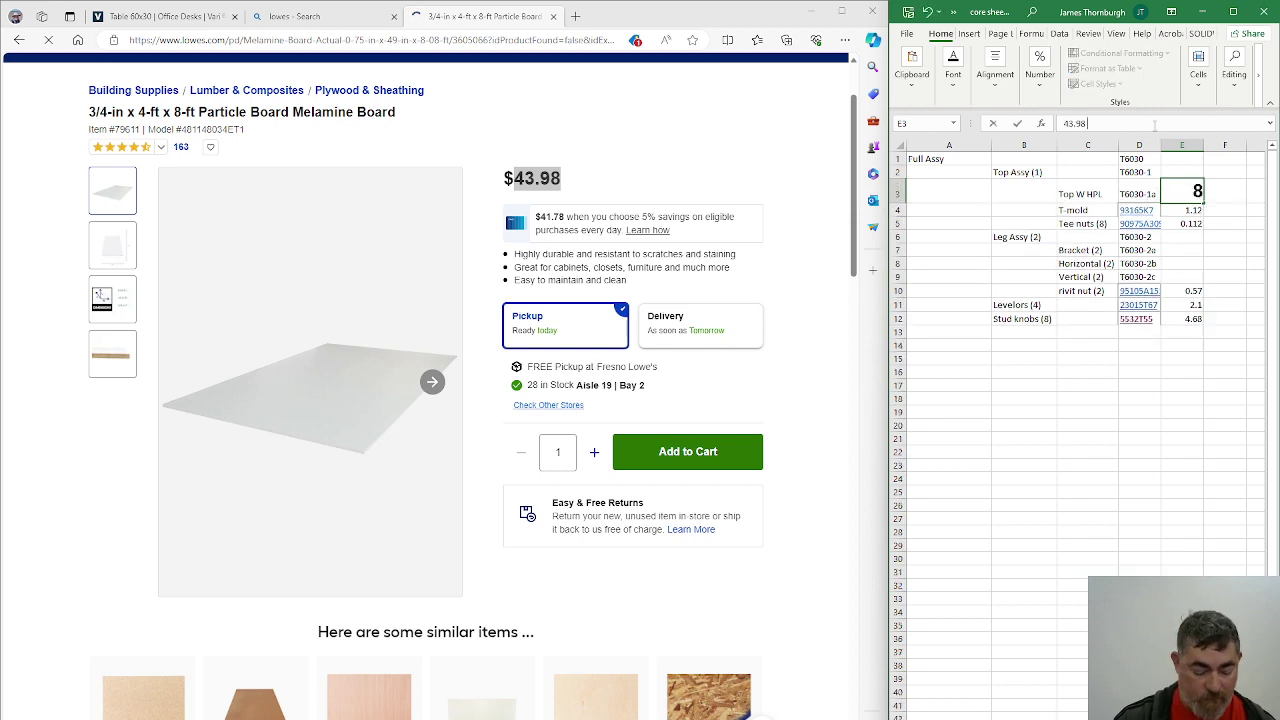
{"action": "type", "text": "for"}
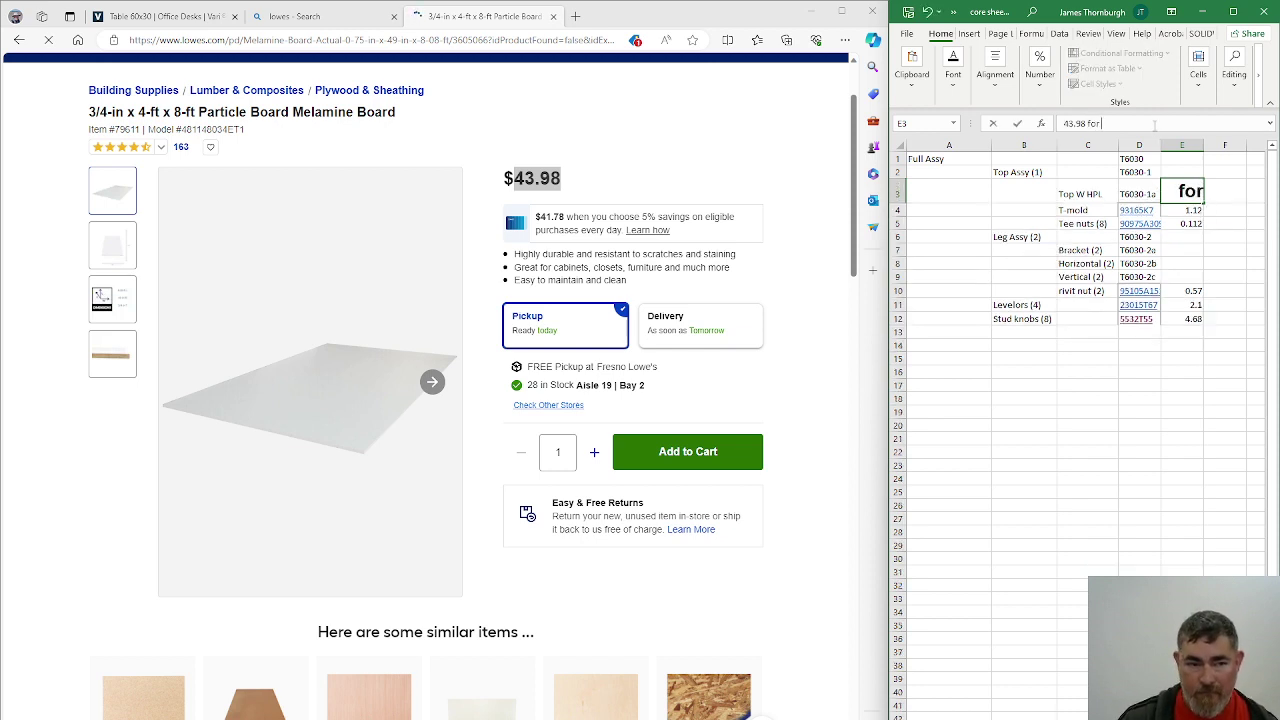
{"action": "type", "text": " 4x8x."}
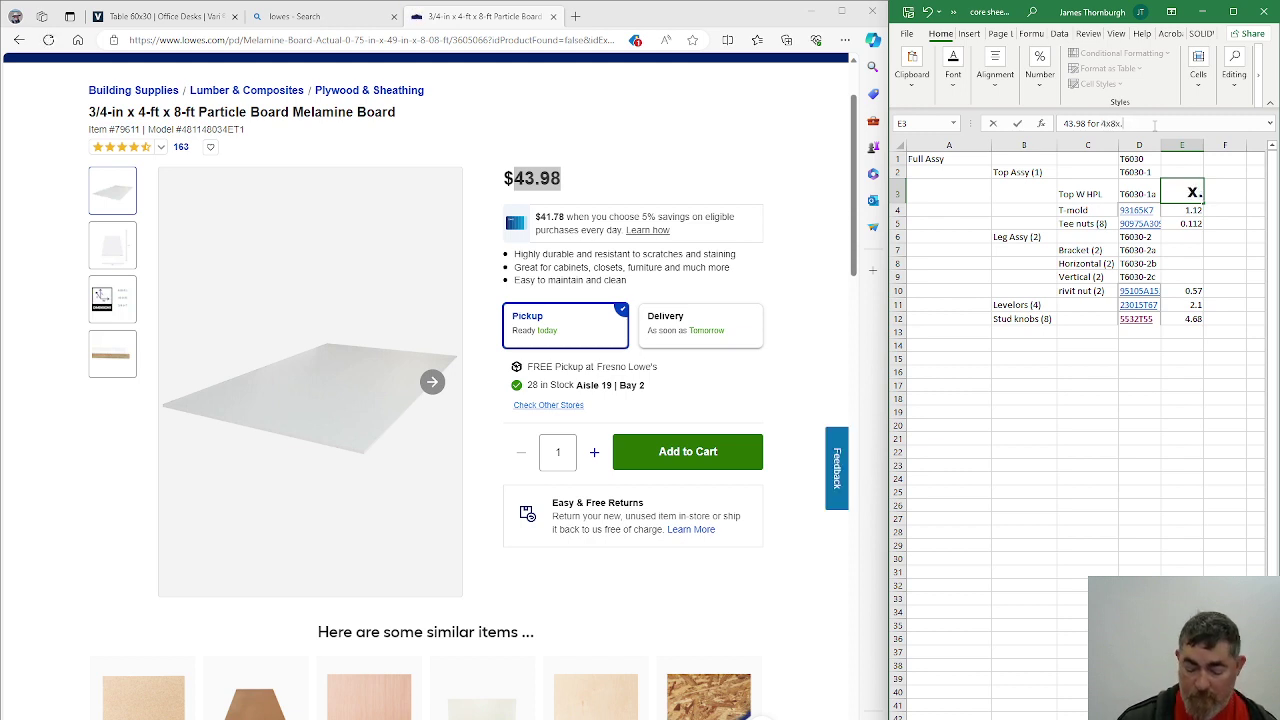
{"action": "key", "text": "Return"}
{"action": "left_click", "coordinate": [998, 452]}
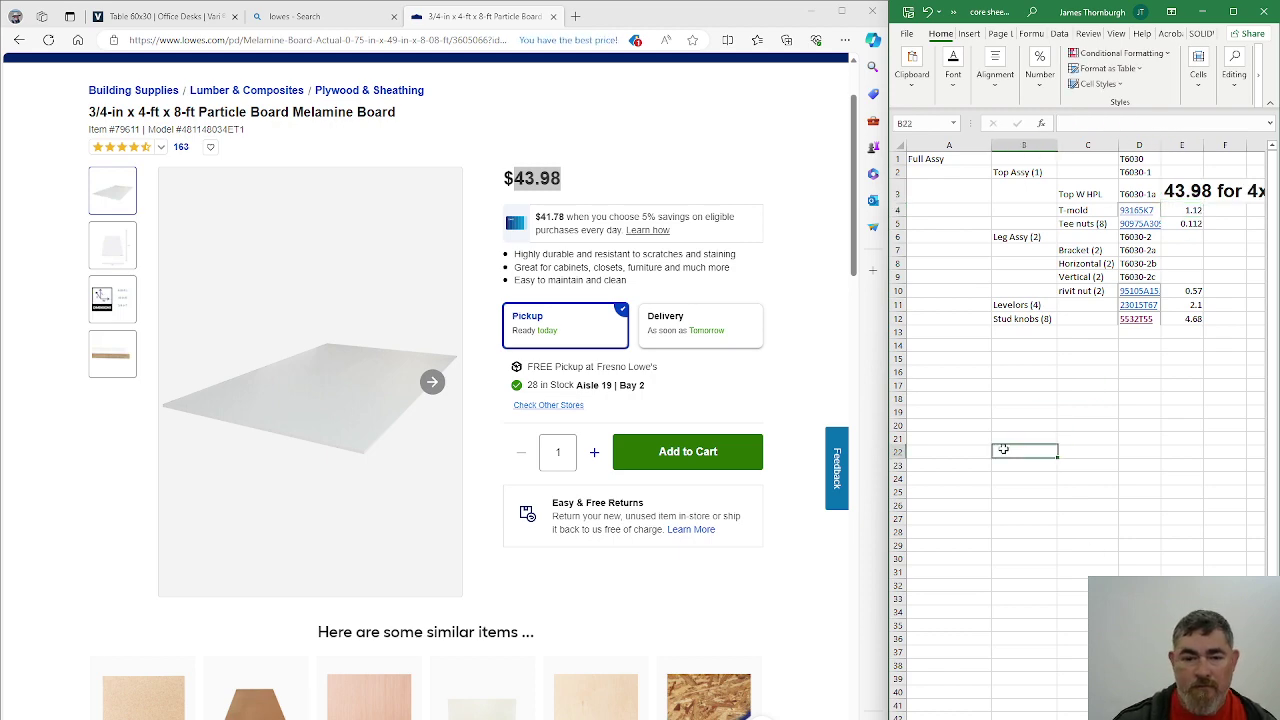
Copy the Lowe's product page address of the melamine board into cell F3 as a titled link.
{"action": "scroll", "coordinate": [502, 350], "scroll_direction": "down", "scroll_amount": 4}
{"action": "scroll", "coordinate": [502, 350], "scroll_direction": "up", "scroll_amount": 5}
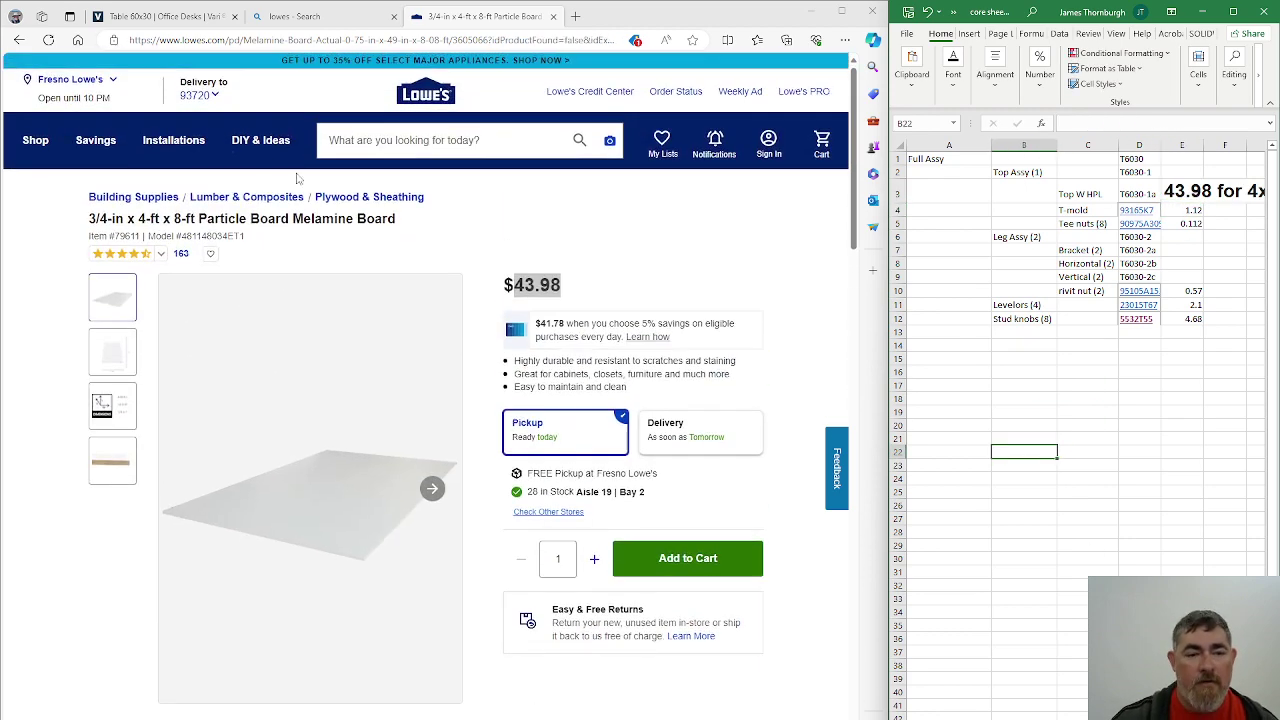
{"action": "left_click", "coordinate": [358, 39]}
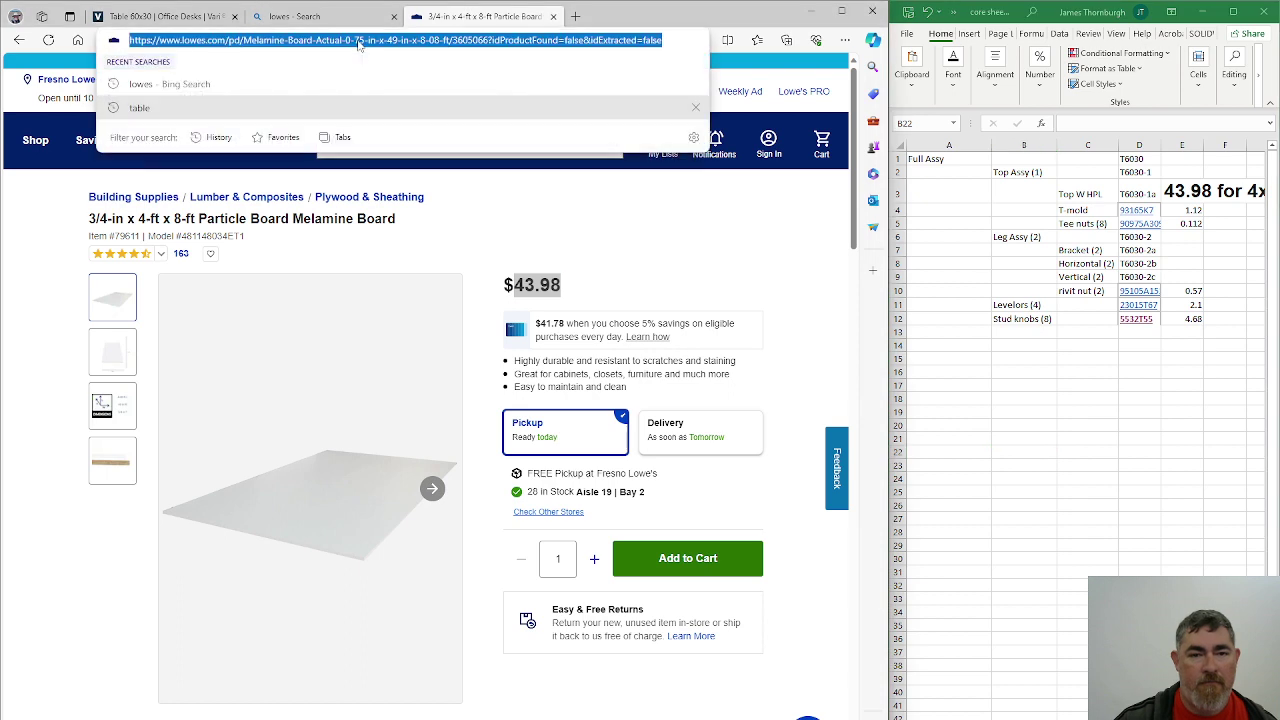
{"action": "left_click", "coordinate": [1215, 192]}
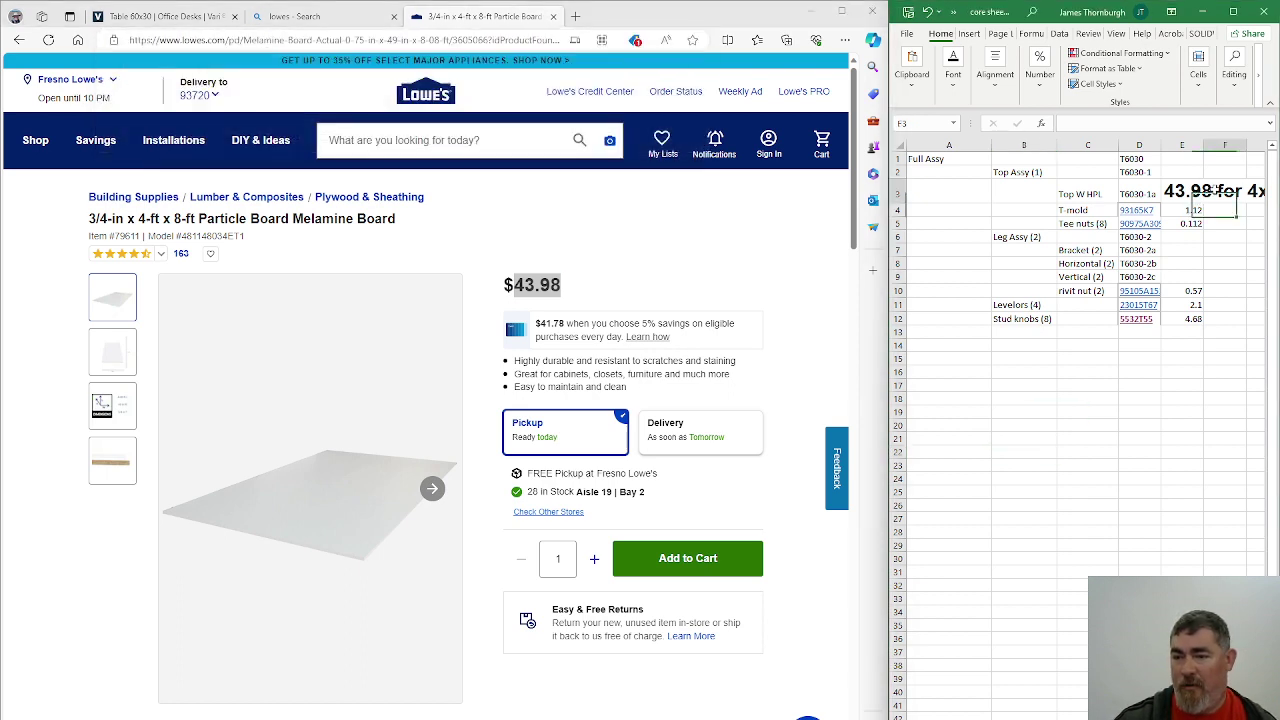
{"action": "type", "text": "3/4-in x 4-ft x 8-ft Particle Board Melamine Board"}
{"action": "left_click", "coordinate": [1225, 438]}
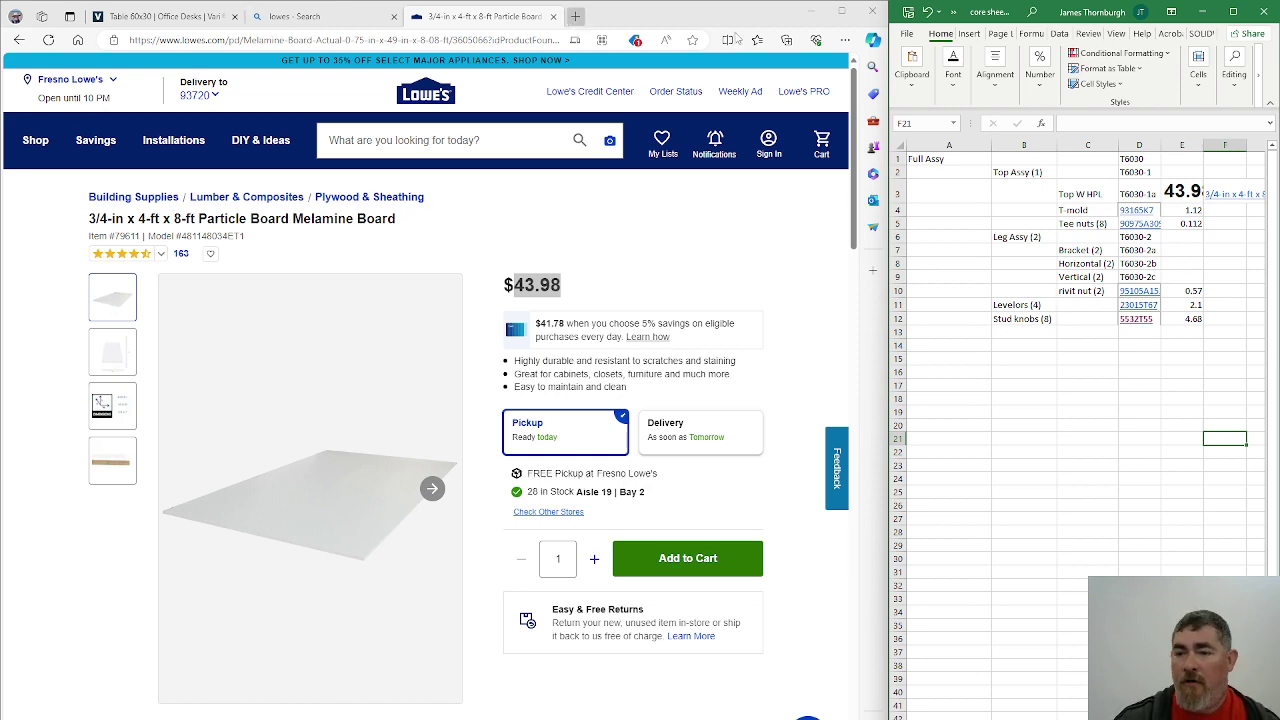
{"action": "left_click", "coordinate": [577, 17]}
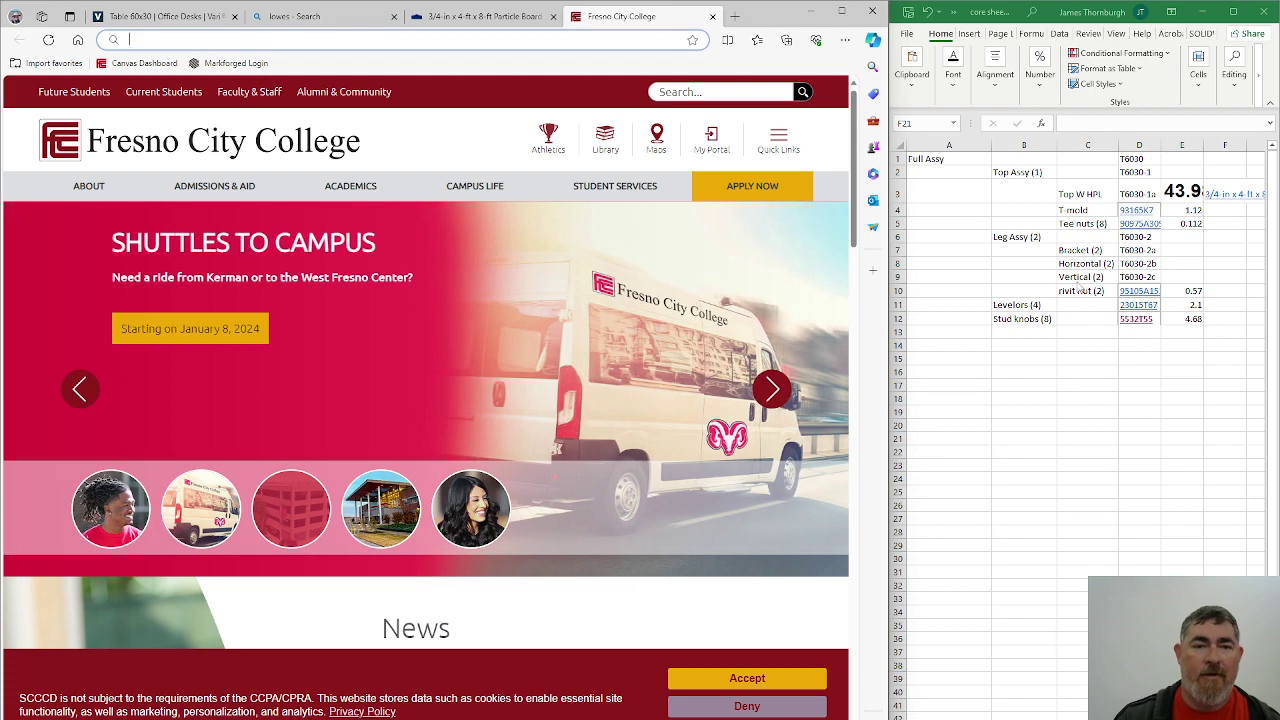
{"action": "left_click", "coordinate": [1199, 255]}
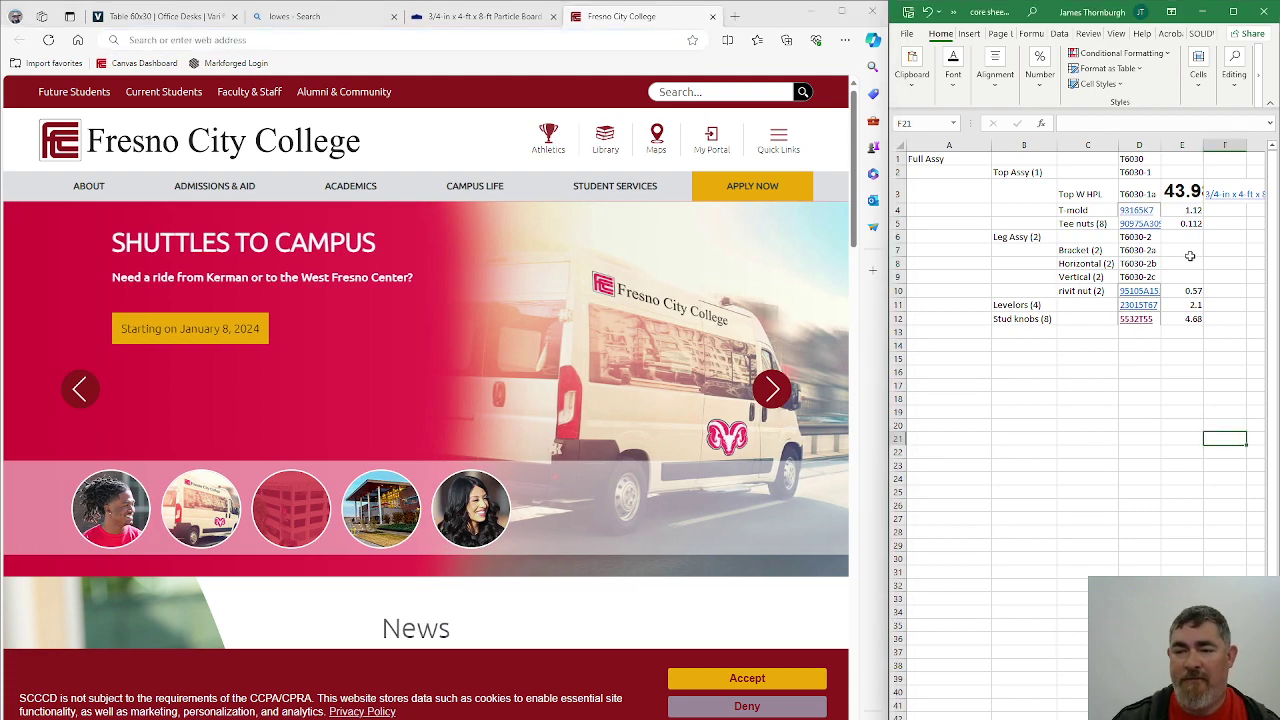
Maximize the Excel window and move the price entry "43.98 for 4x8x.75" from cell E3 to cell G3.
{"action": "left_click", "coordinate": [1233, 11]}
{"action": "left_click", "coordinate": [410, 318]}
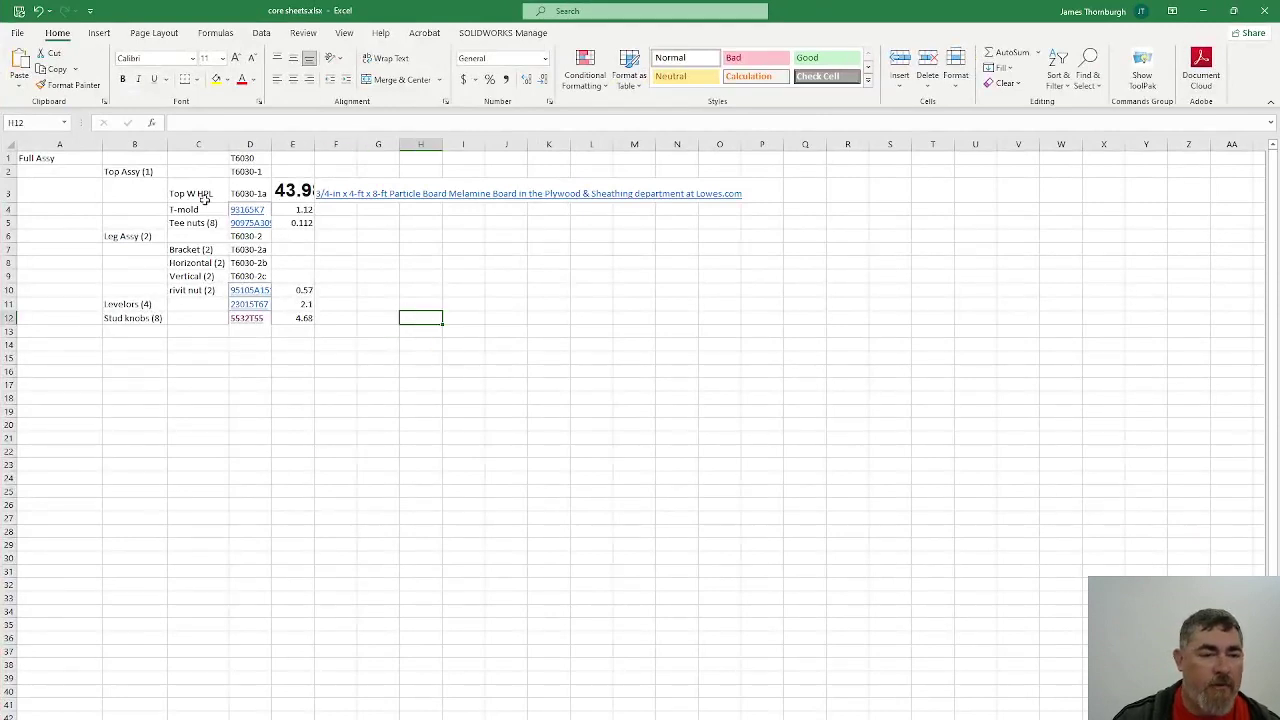
{"action": "left_click", "coordinate": [298, 188]}
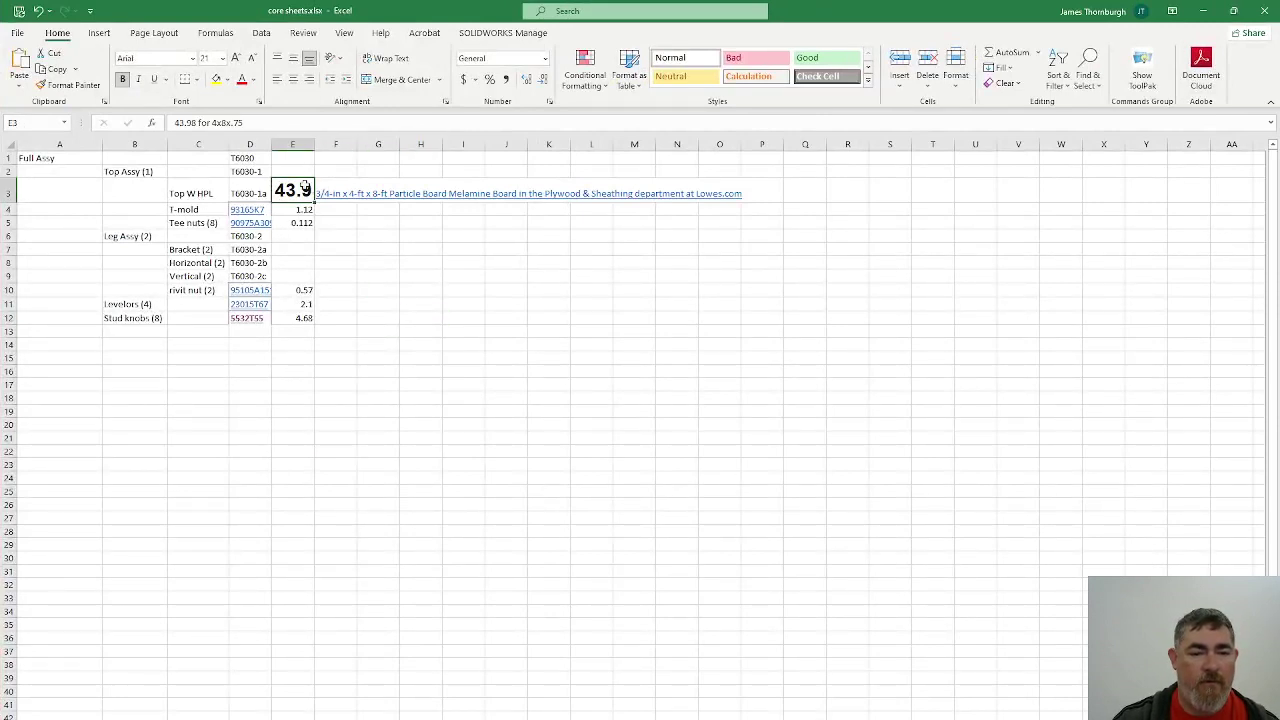
{"action": "left_click_drag", "start_coordinate": [314, 200], "coordinate": [378, 195]}
{"action": "left_click", "coordinate": [338, 200]}
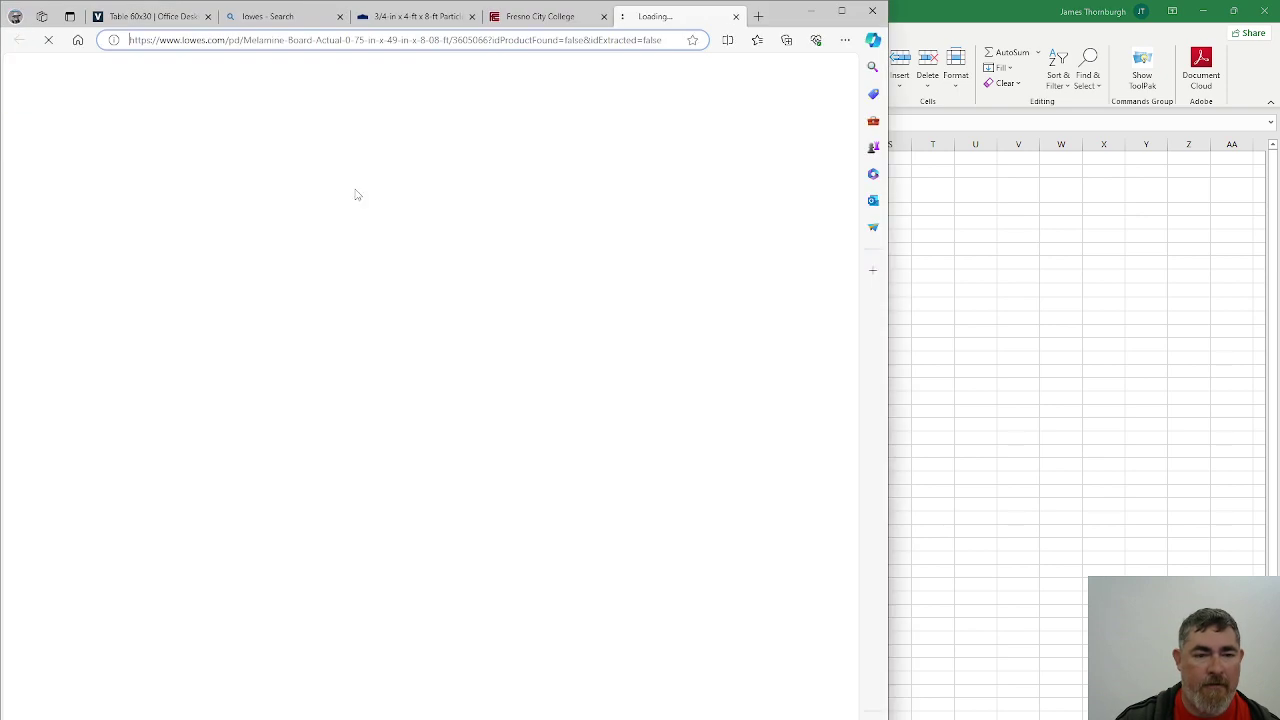
{"action": "key", "text": "ctrl+w"}
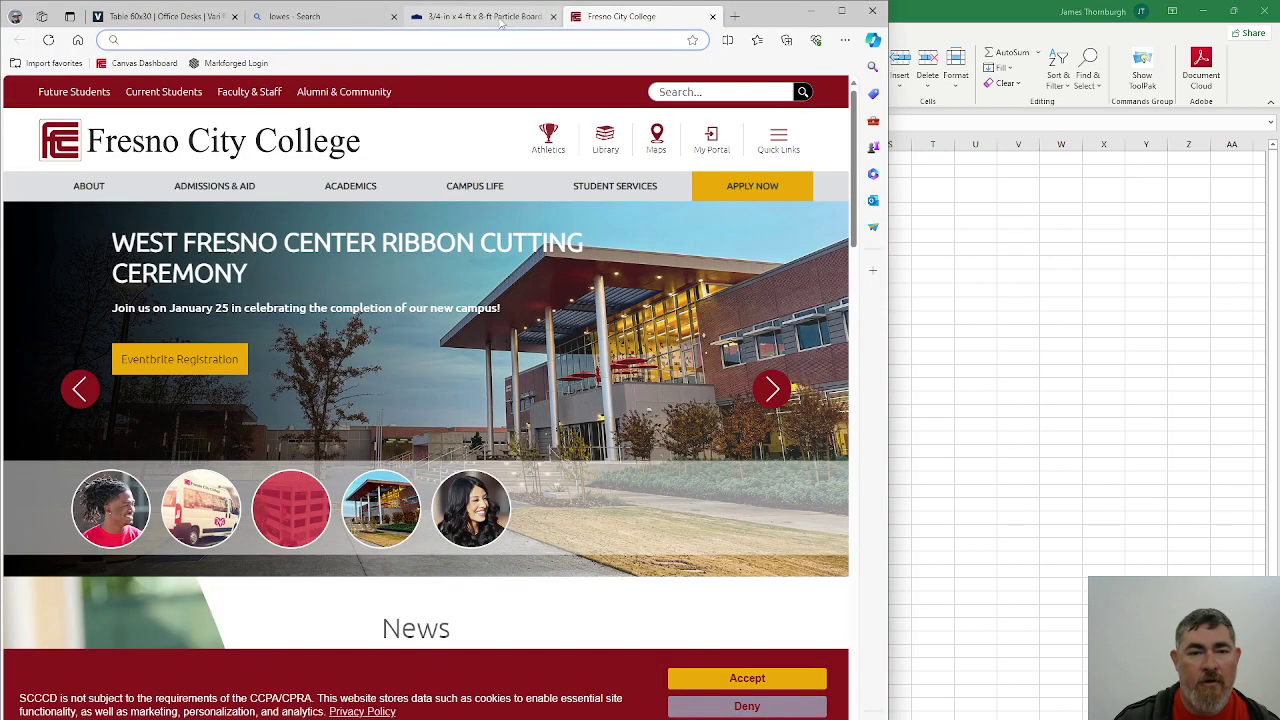
{"action": "left_click", "coordinate": [470, 16]}
{"action": "left_click", "coordinate": [290, 16]}
{"action": "left_click", "coordinate": [210, 17]}
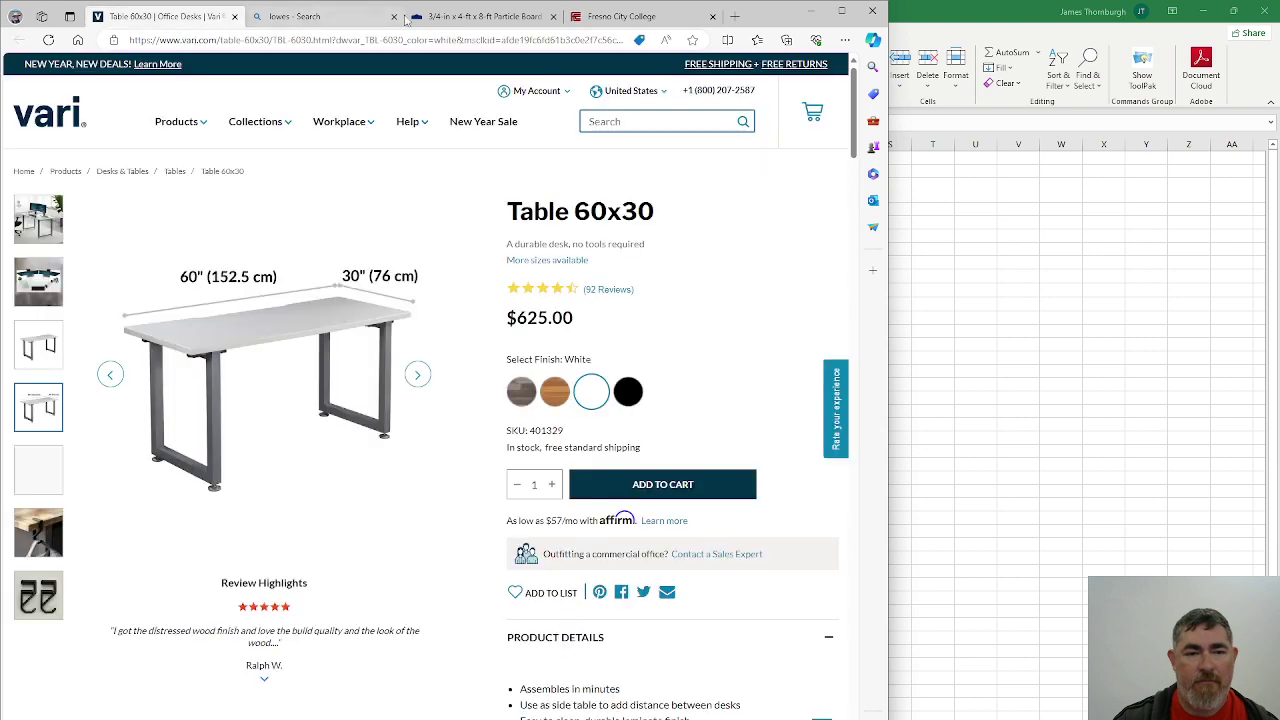
{"action": "left_click", "coordinate": [1085, 319]}
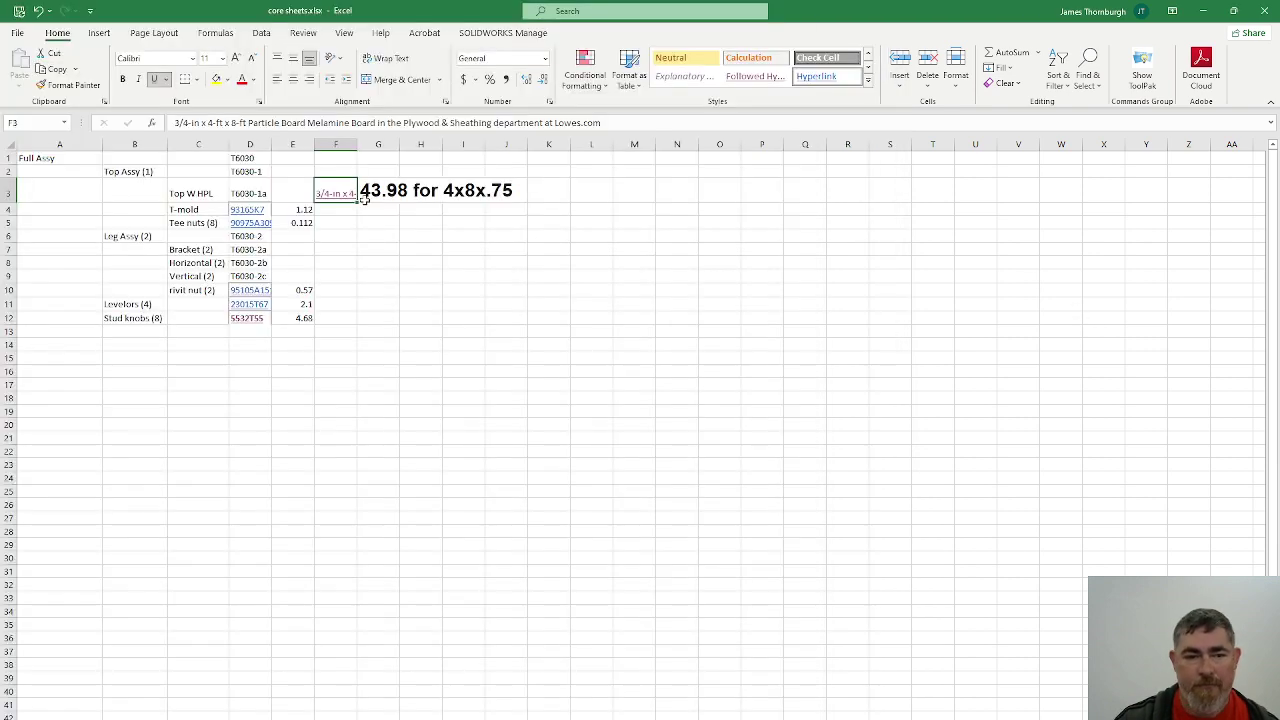
{"action": "left_click", "coordinate": [308, 187]}
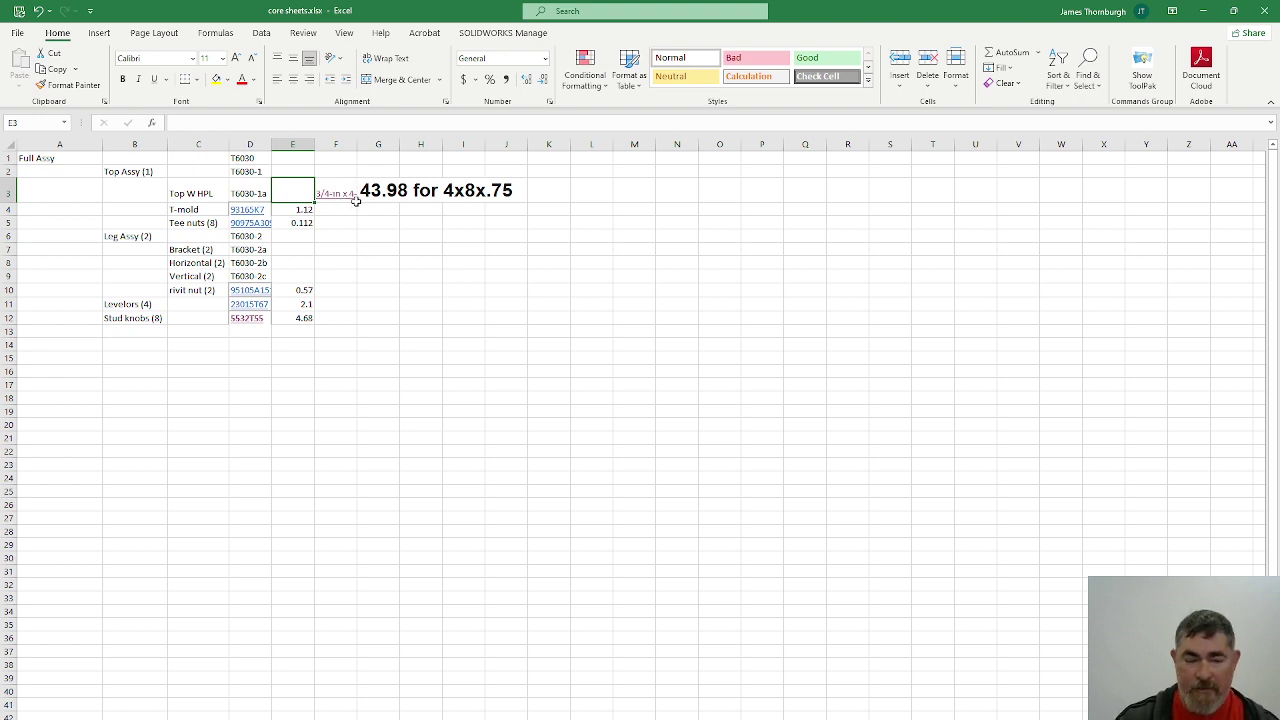
{"action": "left_click", "coordinate": [354, 201]}
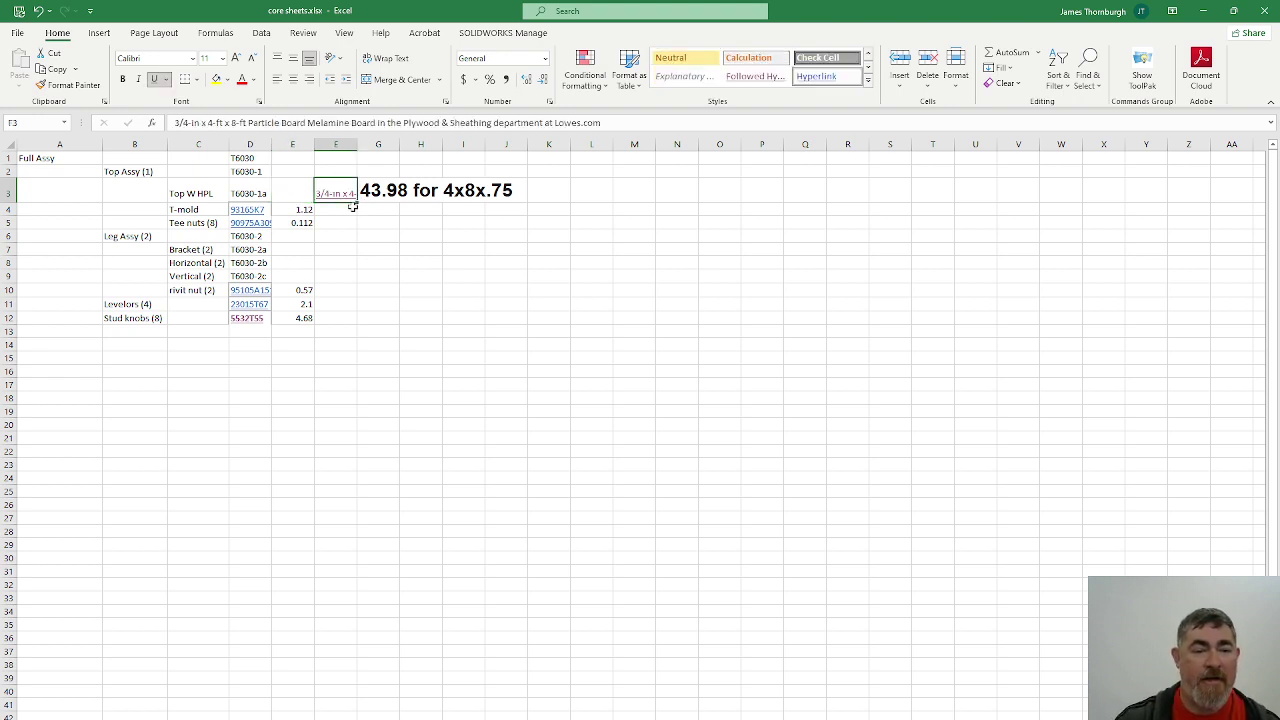
{"action": "left_click", "coordinate": [292, 187]}
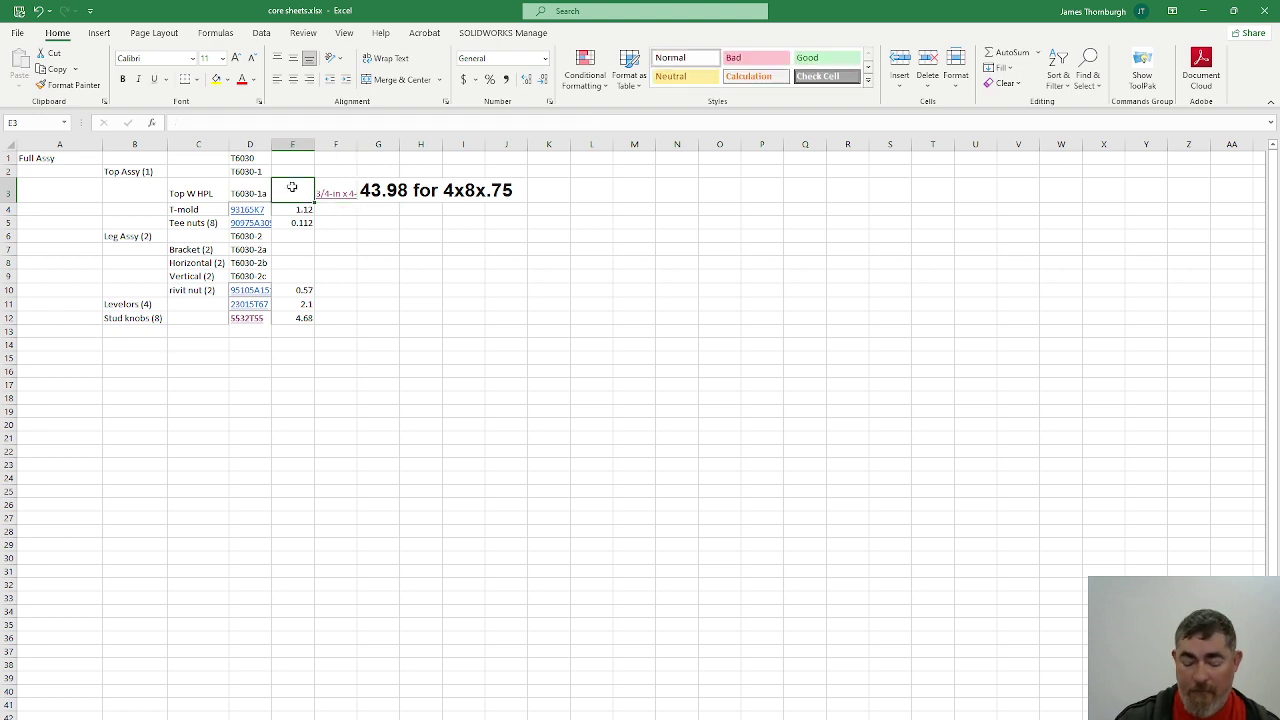
Calculate the melamine board's price per square foot in cell H3 with the formula =43.9/(4*8).
{"action": "left_click", "coordinate": [380, 187]}
{"action": "left_click", "coordinate": [424, 196]}
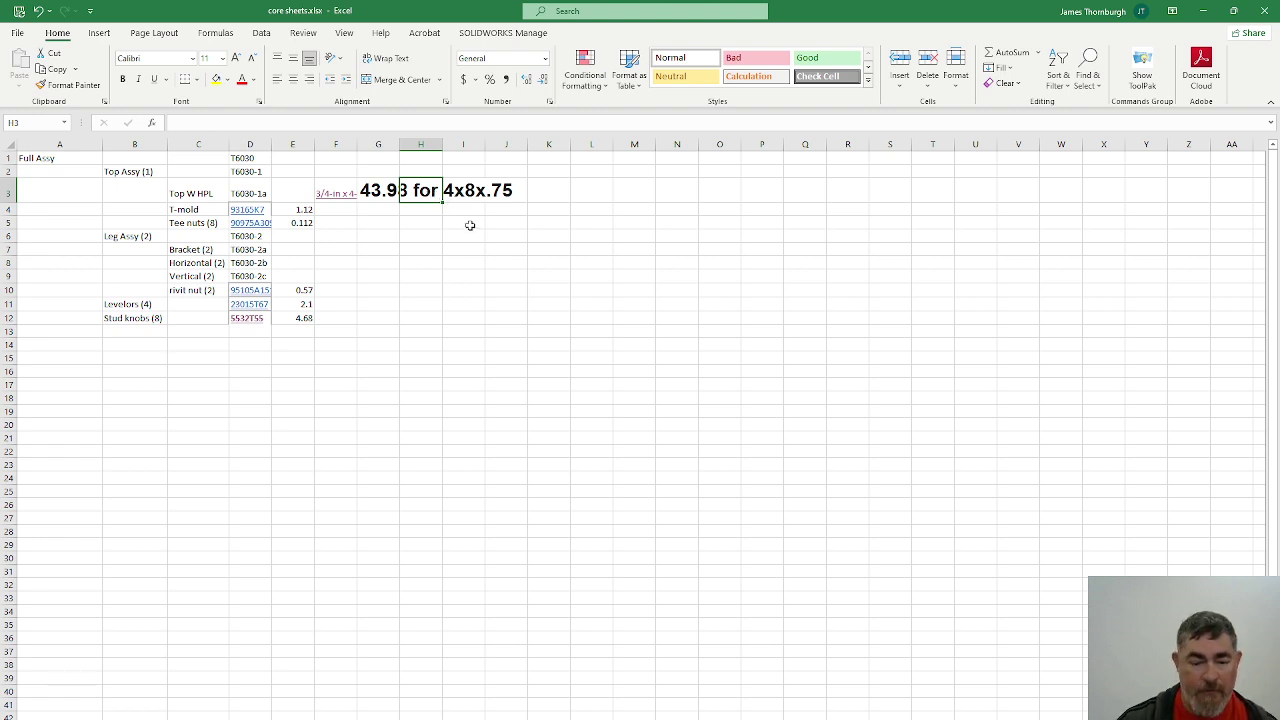
{"action": "left_click", "coordinate": [401, 123]}
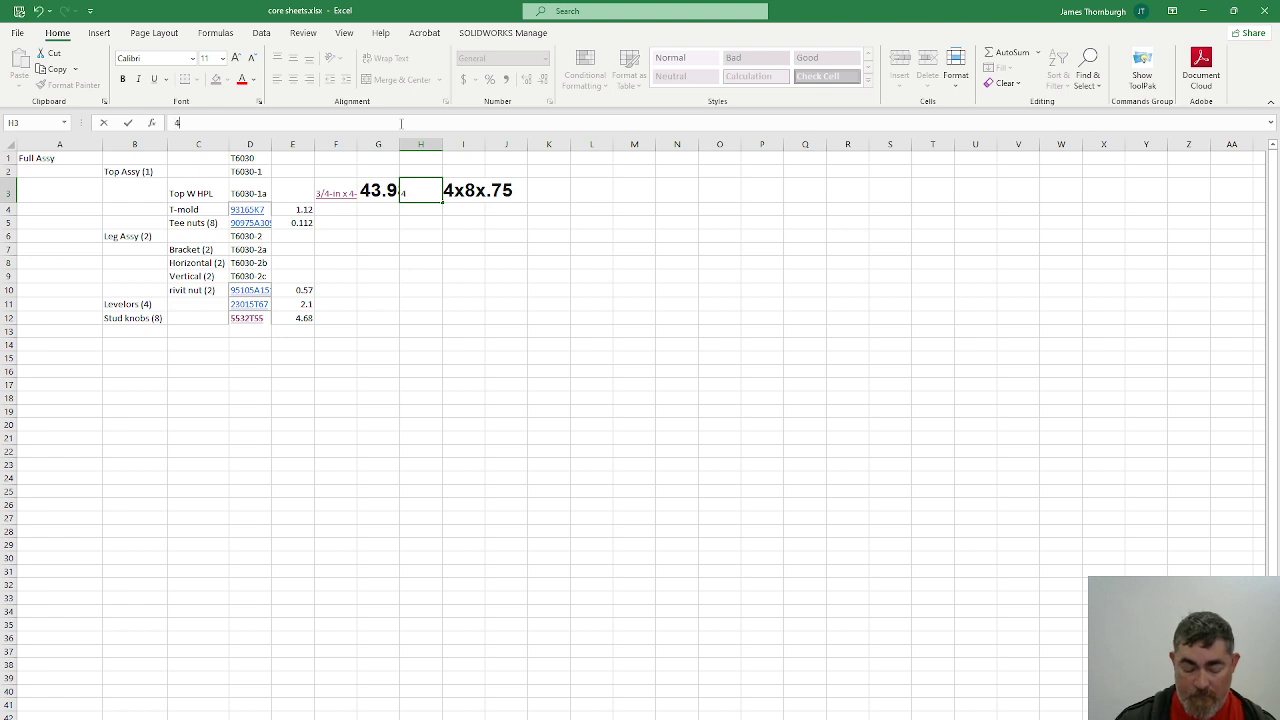
{"action": "type", "text": "="}
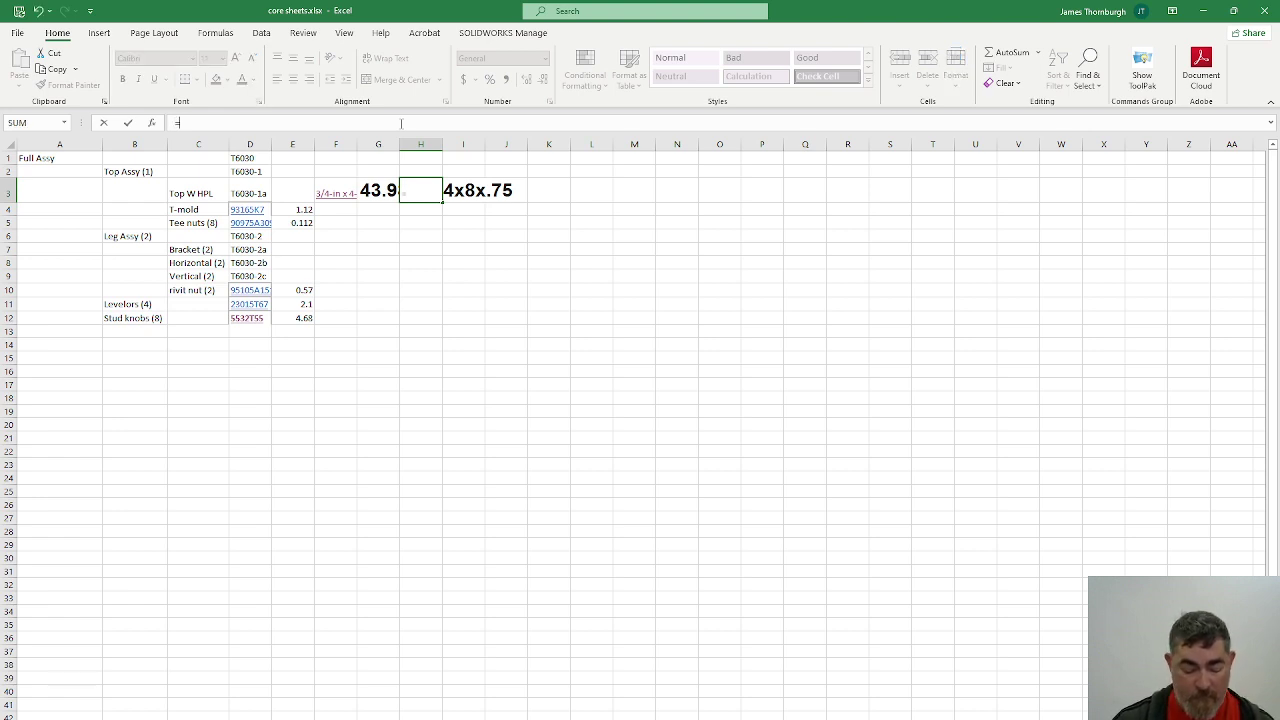
{"action": "type", "text": "(4*8"}
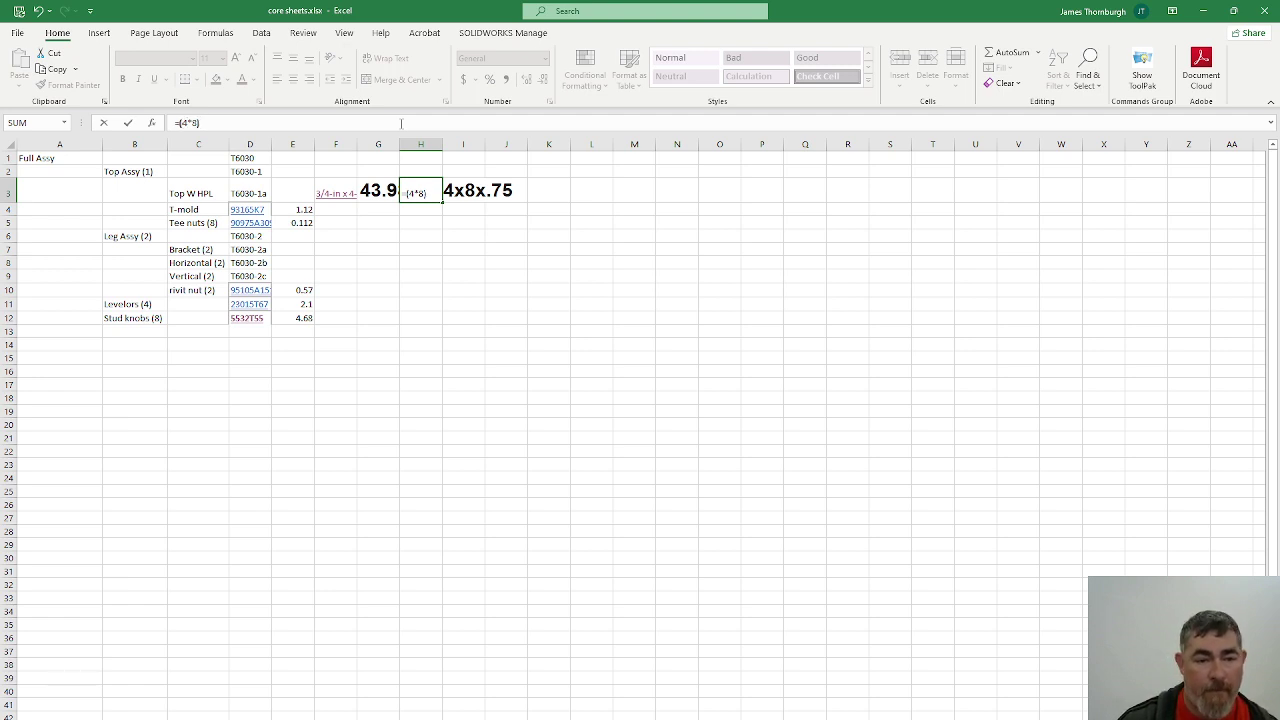
{"action": "type", "text": "43"}
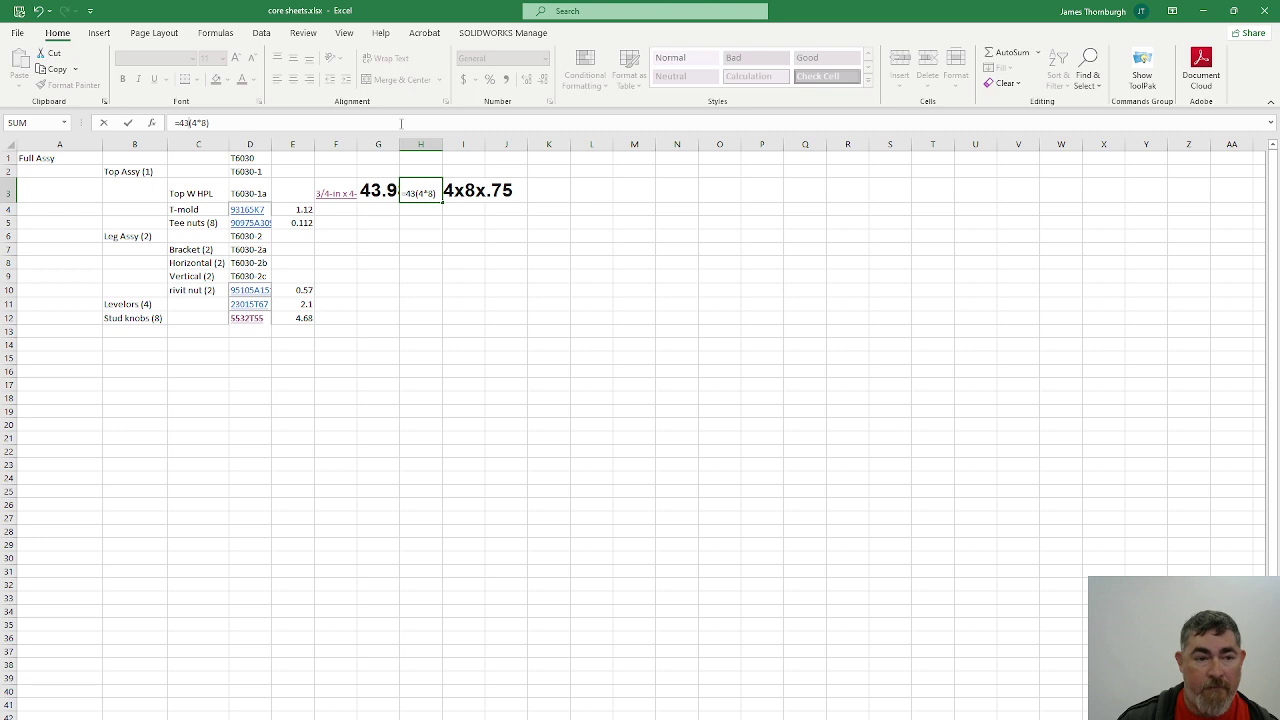
{"action": "type", "text": ".9"}
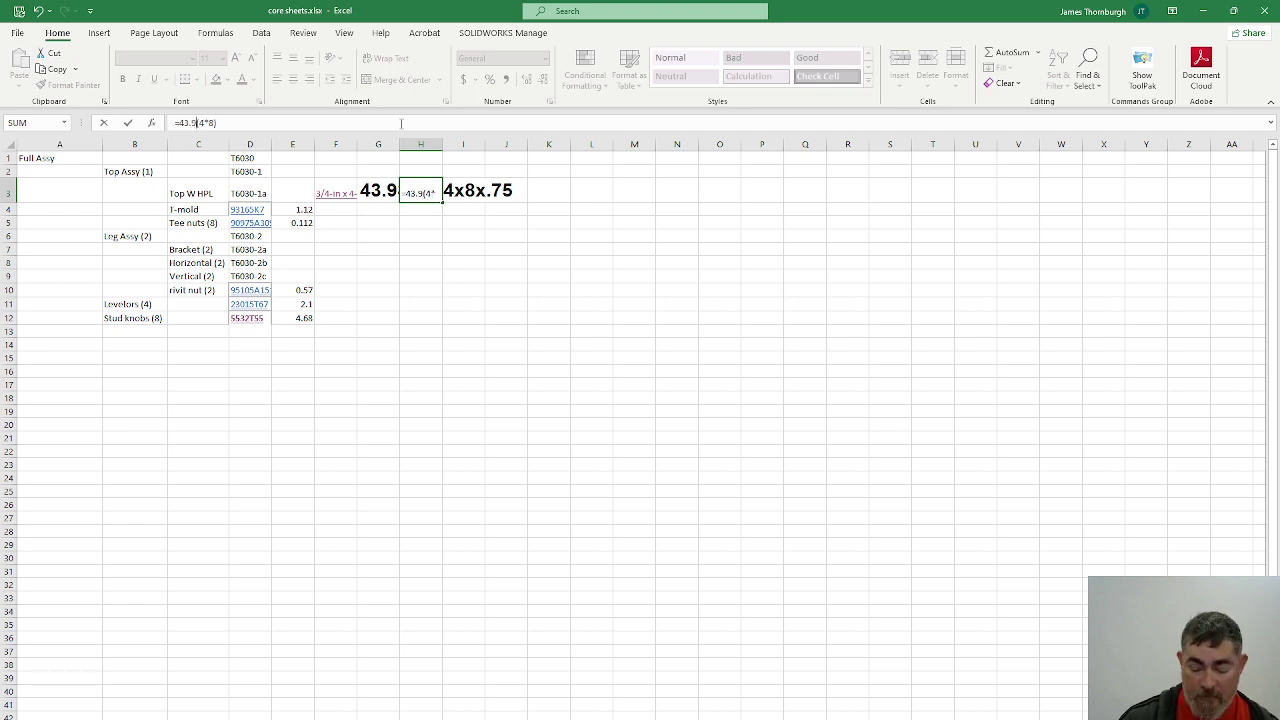
{"action": "type", "text": "/"}
{"action": "key", "text": "Return"}
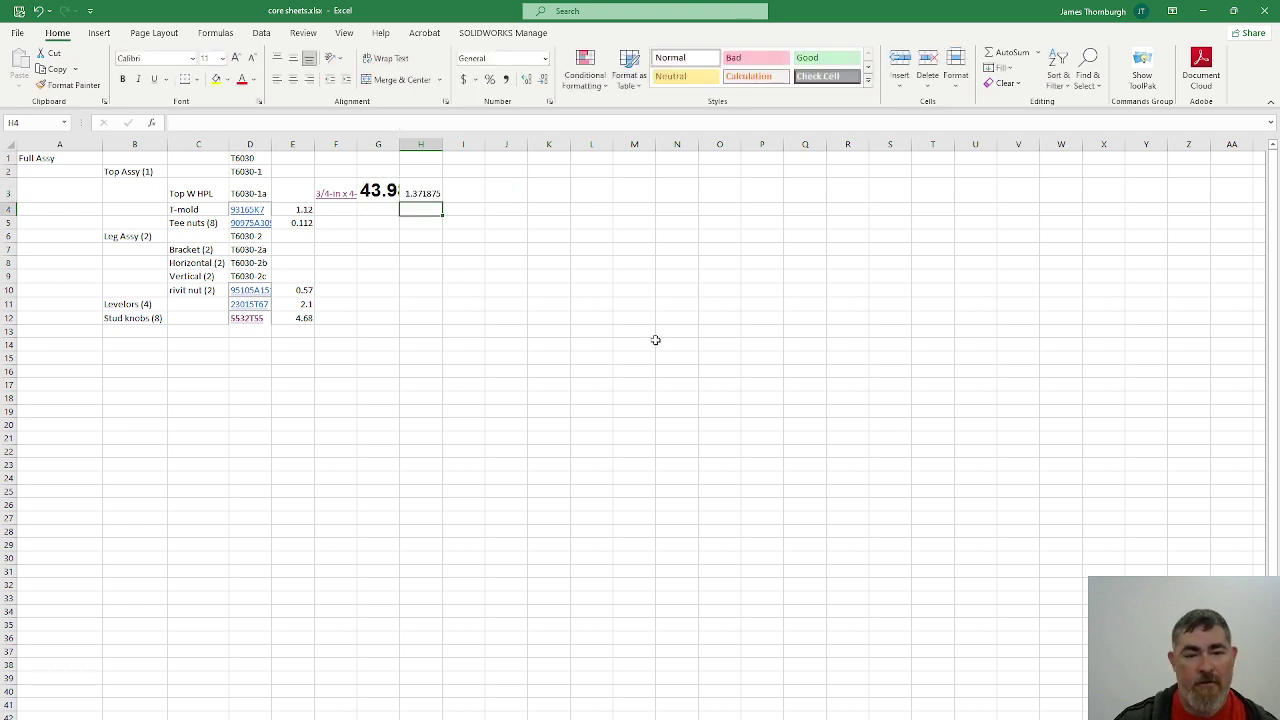
{"action": "left_click", "coordinate": [424, 190]}
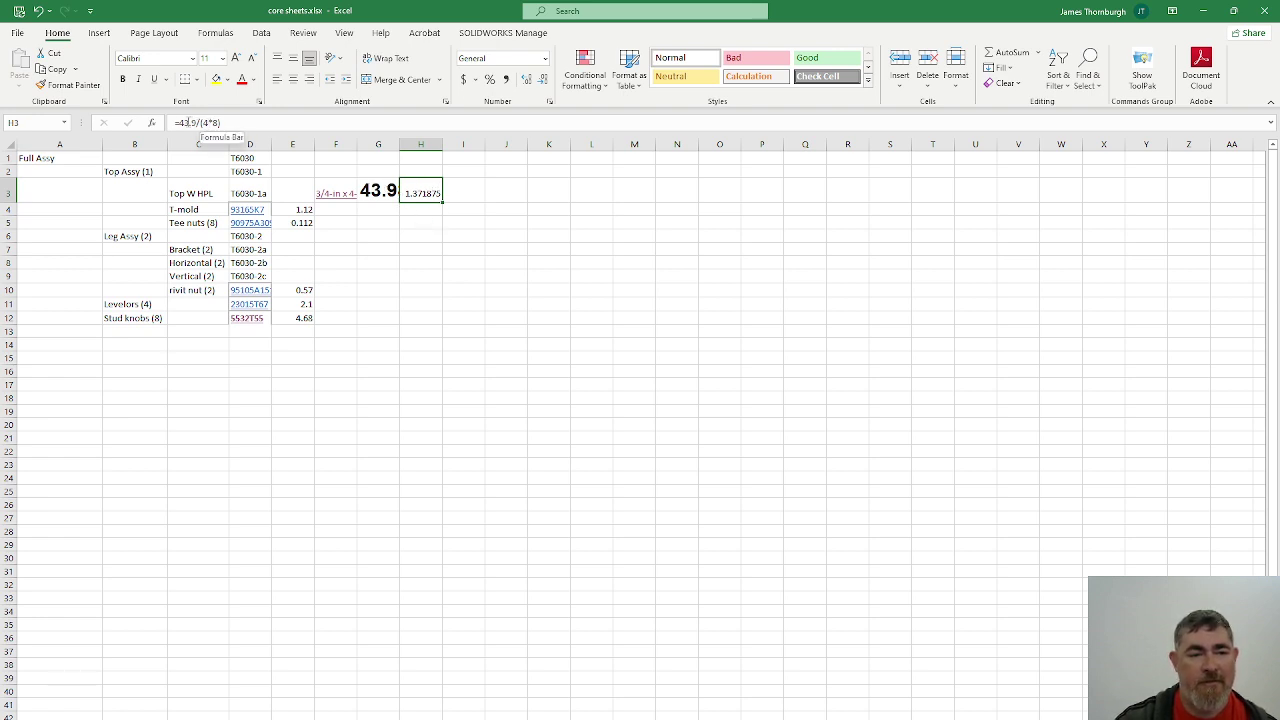
{"action": "left_click", "coordinate": [462, 236]}
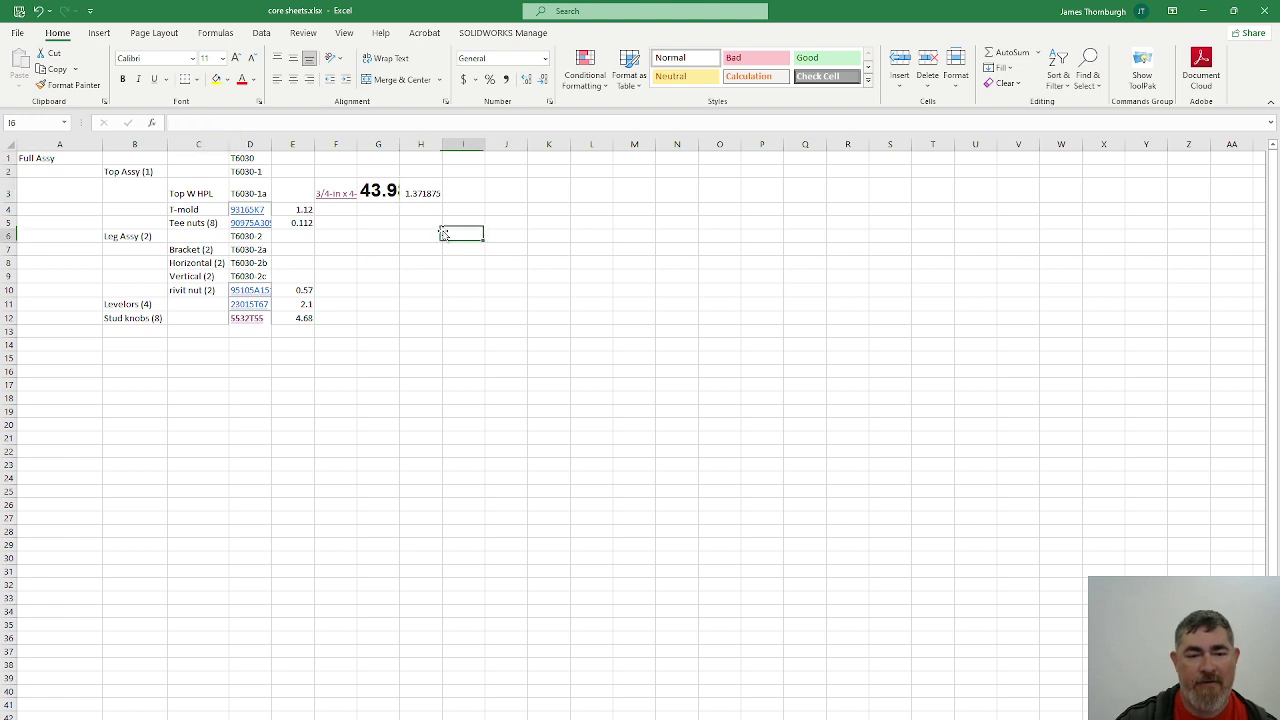
{"action": "left_click", "coordinate": [422, 183]}
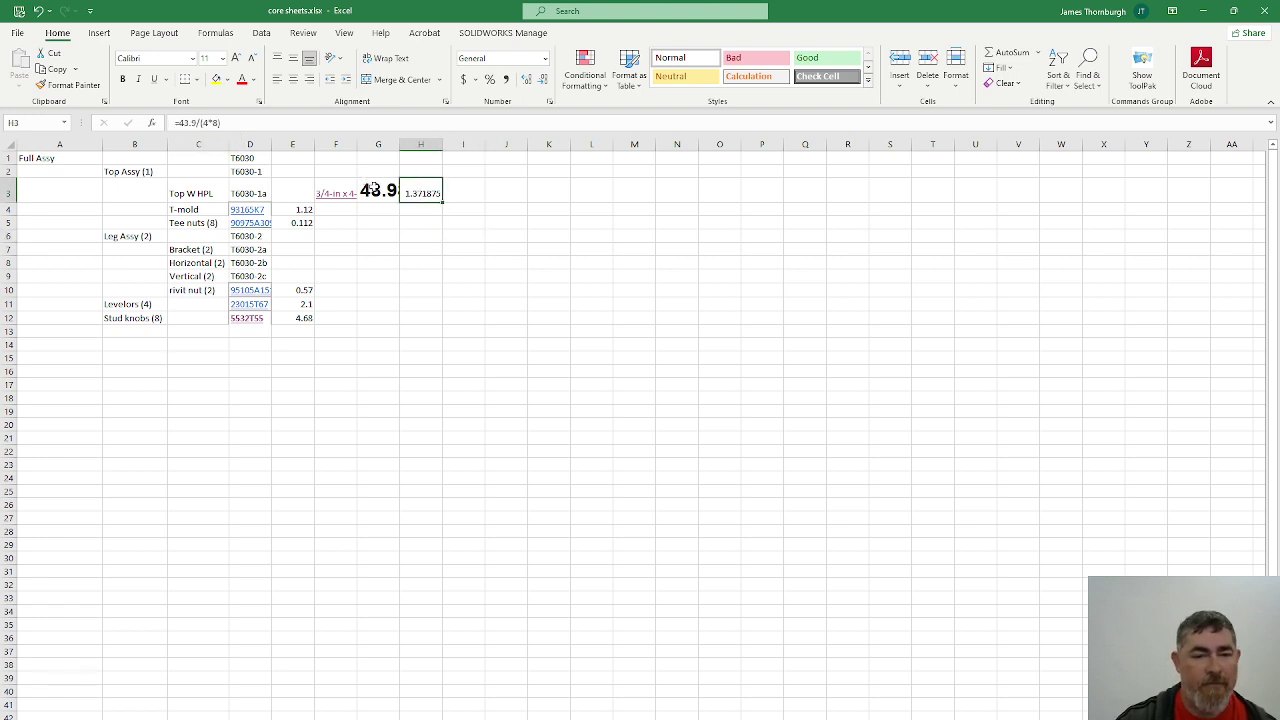
{"action": "left_click", "coordinate": [304, 188]}
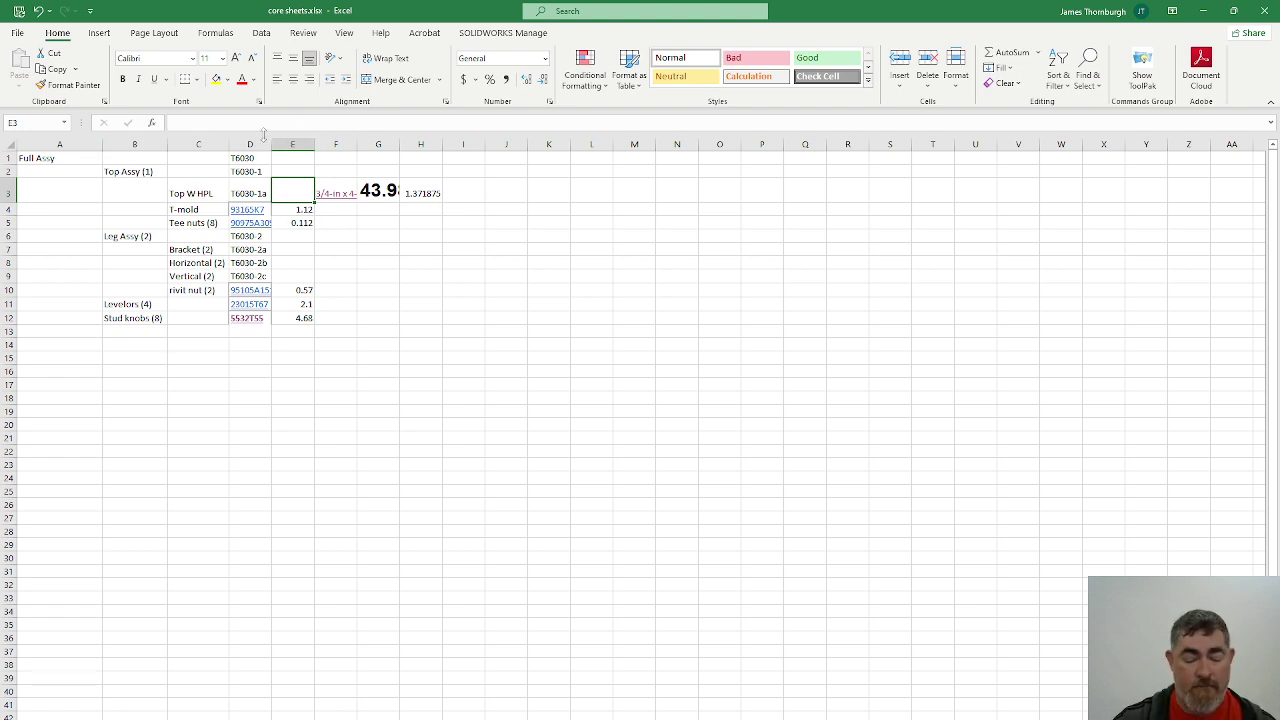
{"action": "left_click", "coordinate": [268, 121]}
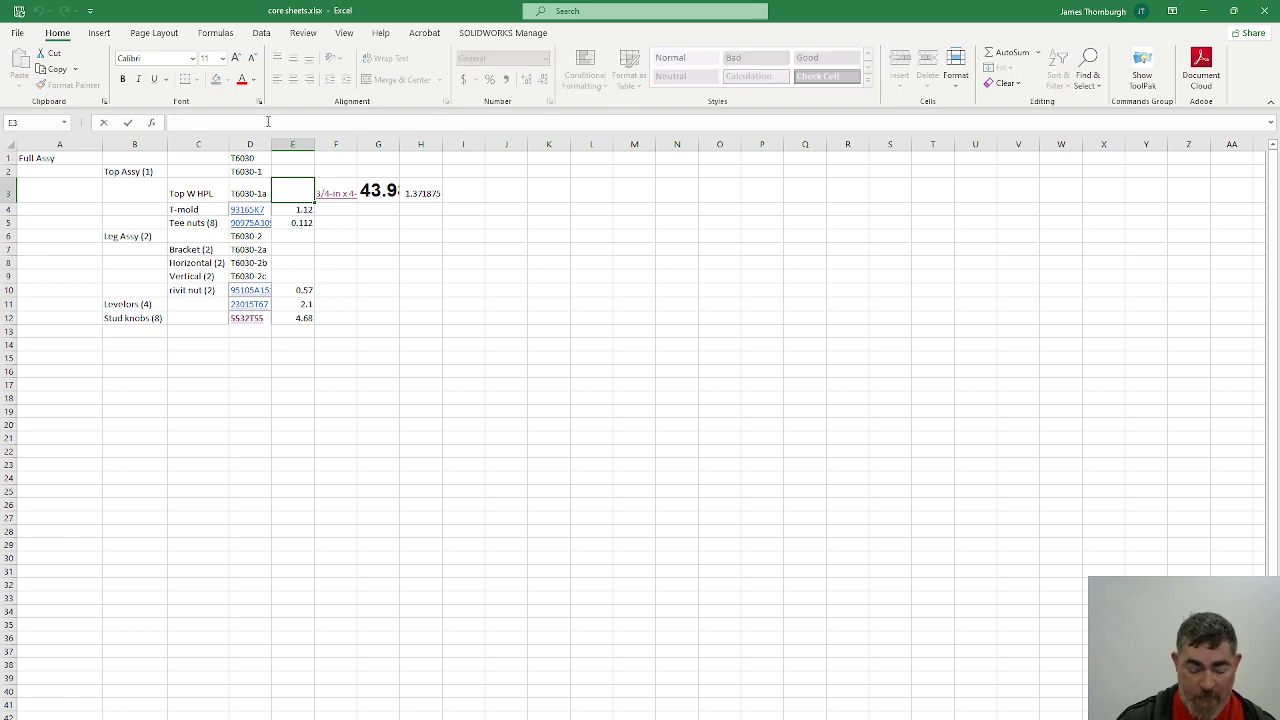
{"action": "type", "text": "=(60"}
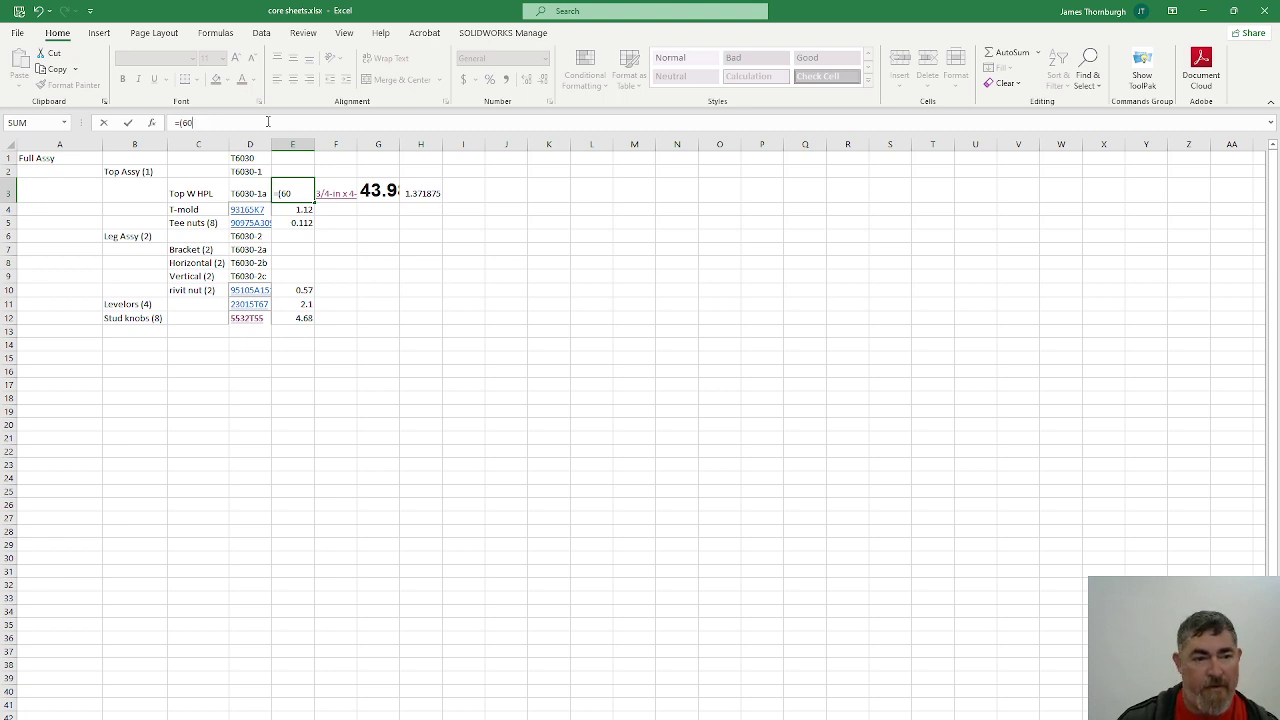
{"action": "key", "text": "Escape"}
{"action": "left_click", "coordinate": [412, 192]}
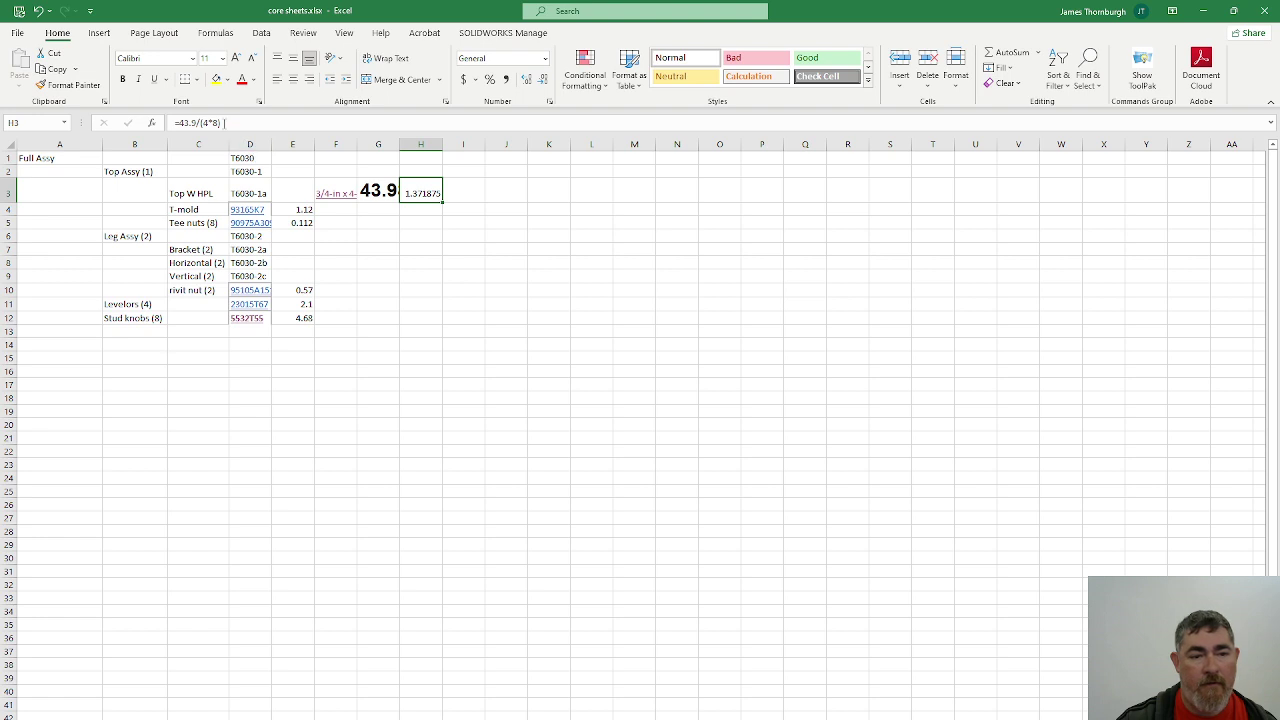
{"action": "left_click", "coordinate": [236, 123]}
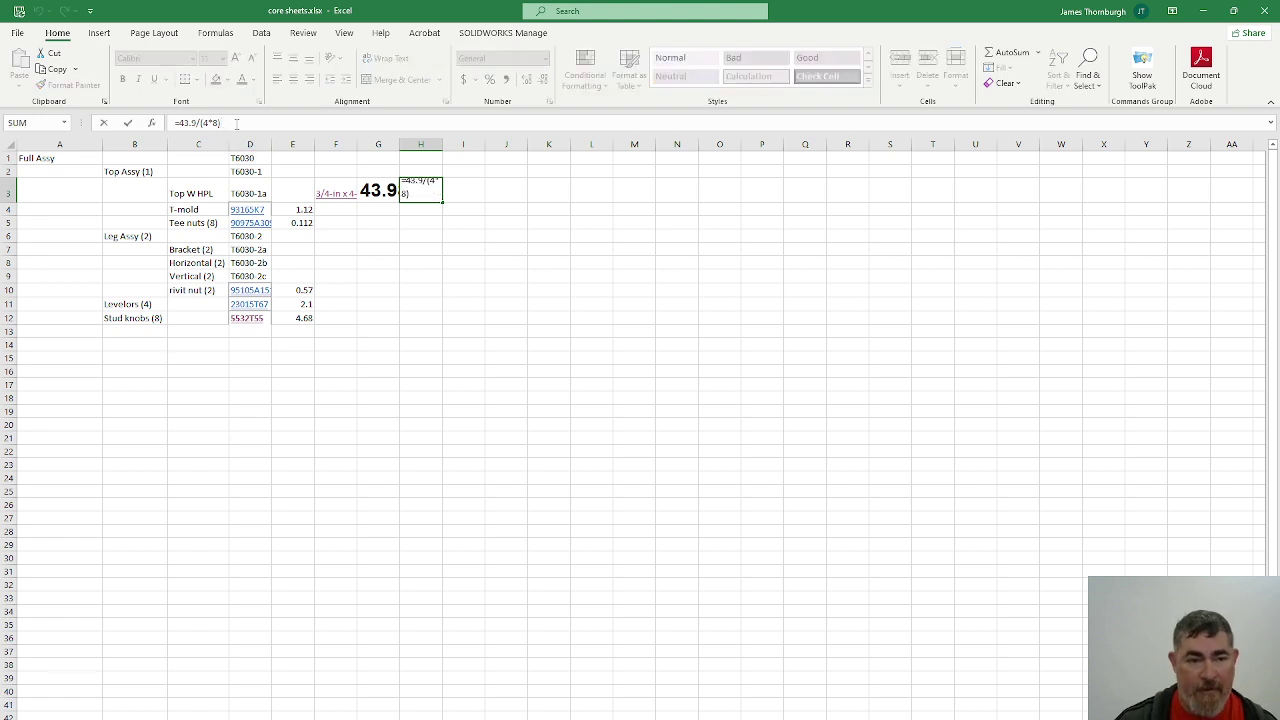
{"action": "left_click", "coordinate": [296, 196]}
{"action": "left_click", "coordinate": [293, 120]}
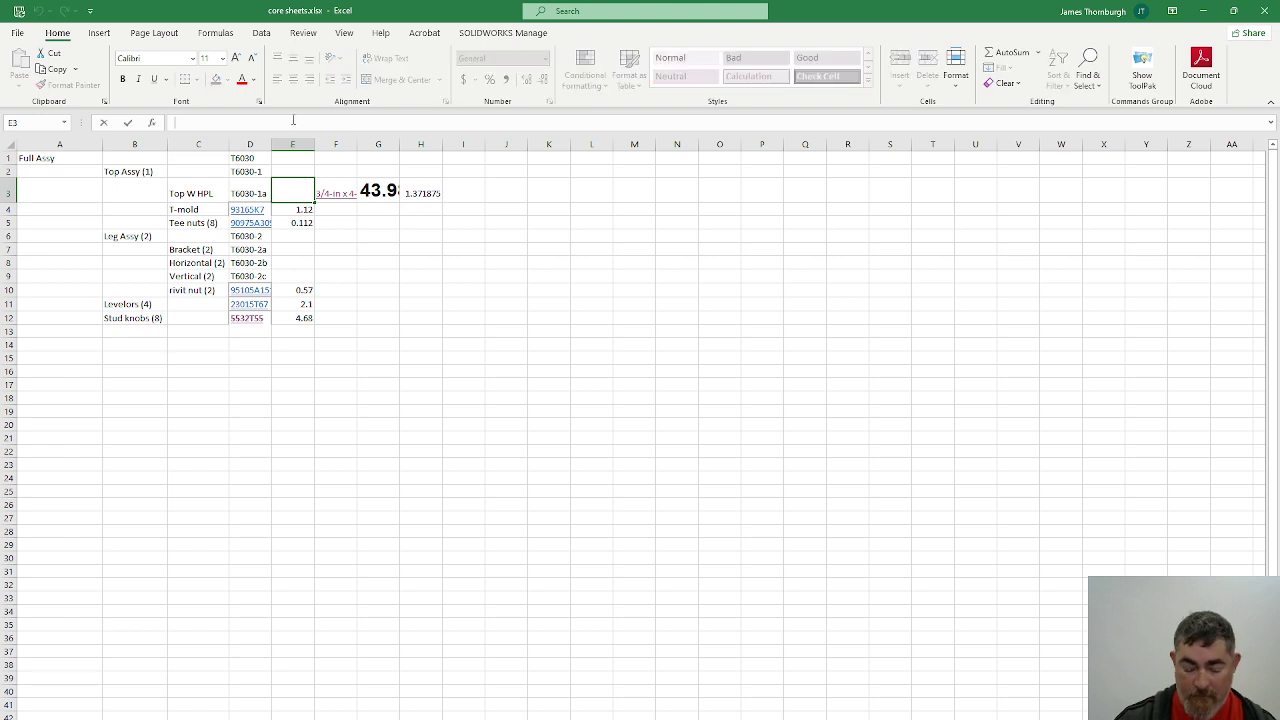
{"action": "type", "text": "("}
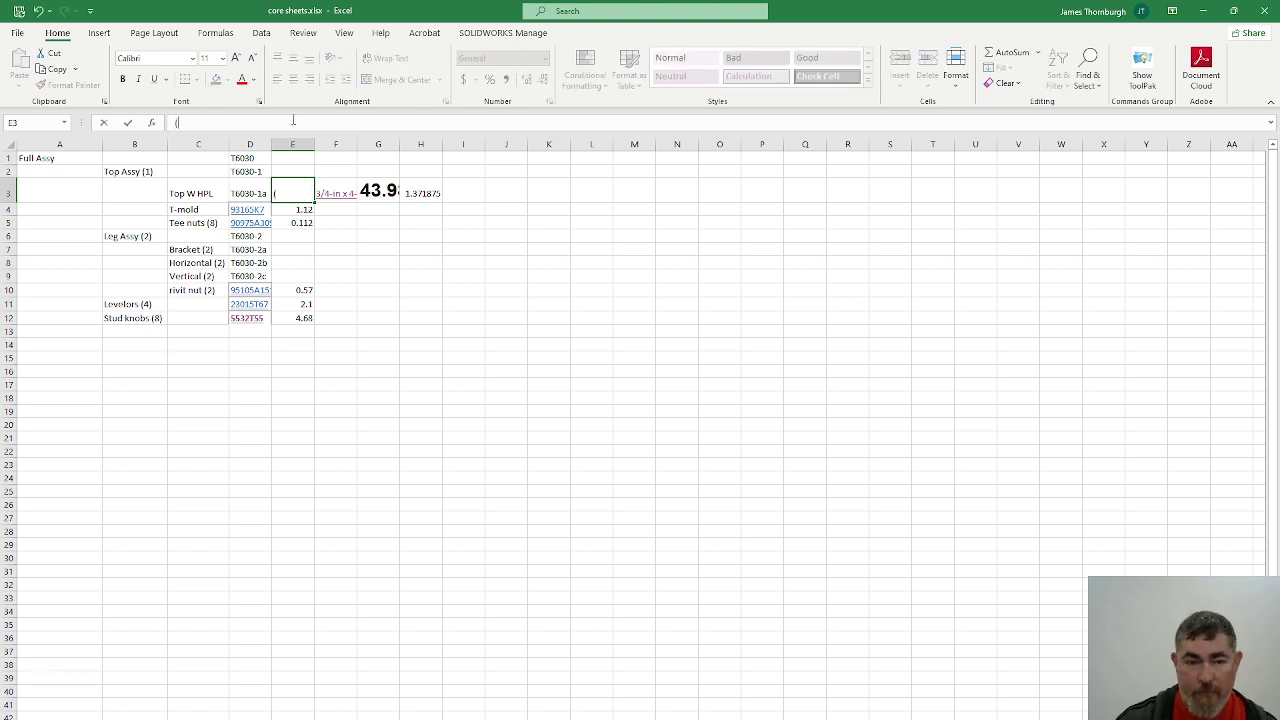
{"action": "key", "text": "Escape"}
Calculate the board's price per square inch in cell I3 with the formula =H3/144.
{"action": "left_click", "coordinate": [461, 188]}
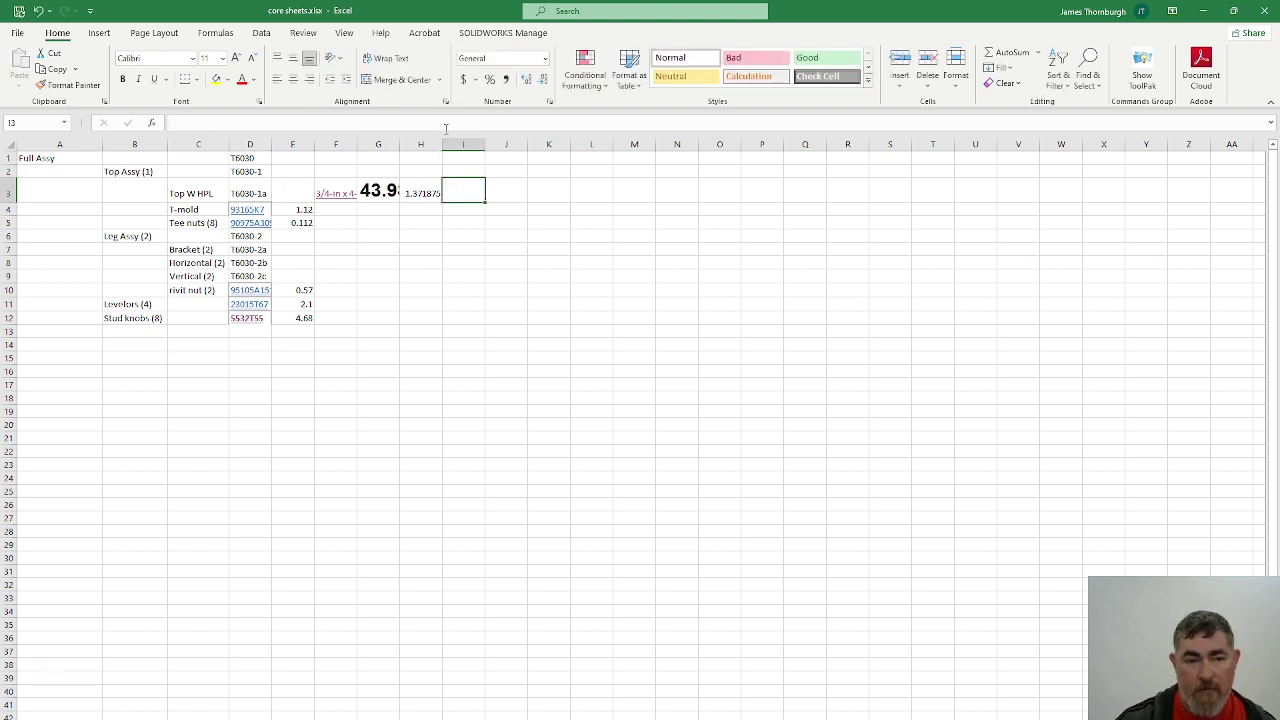
{"action": "type", "text": "="}
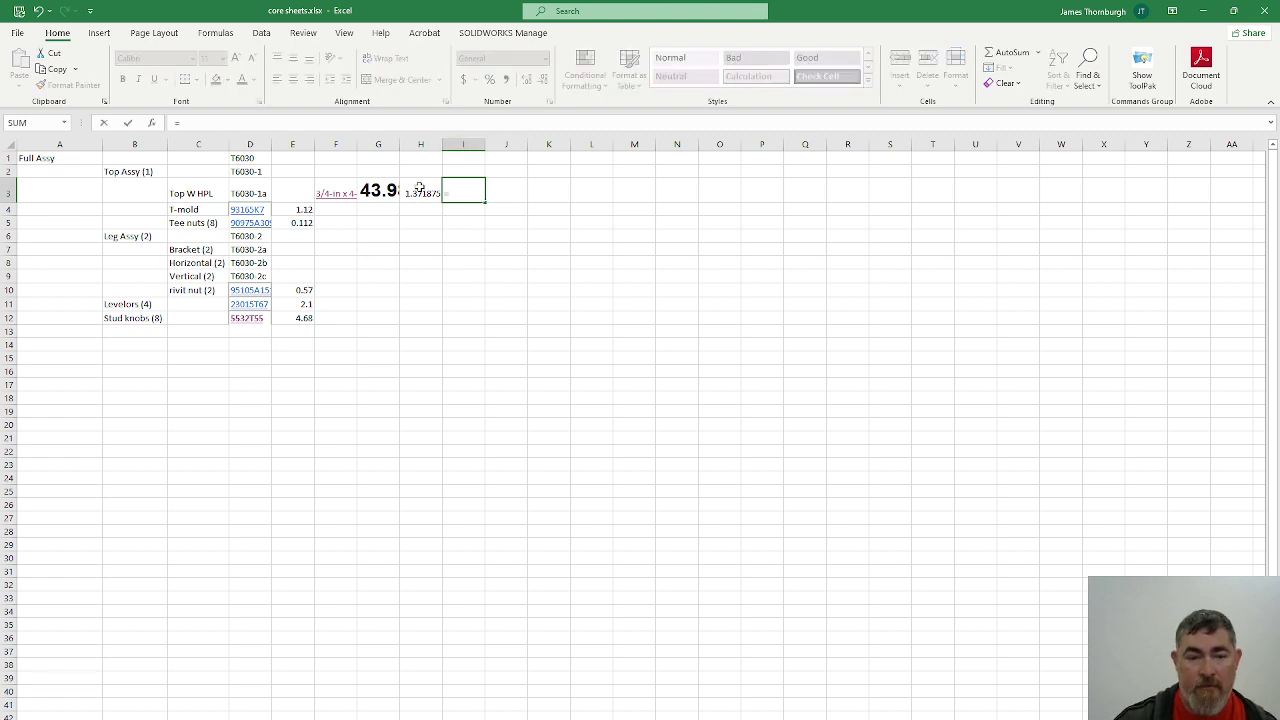
{"action": "left_click", "coordinate": [421, 193]}
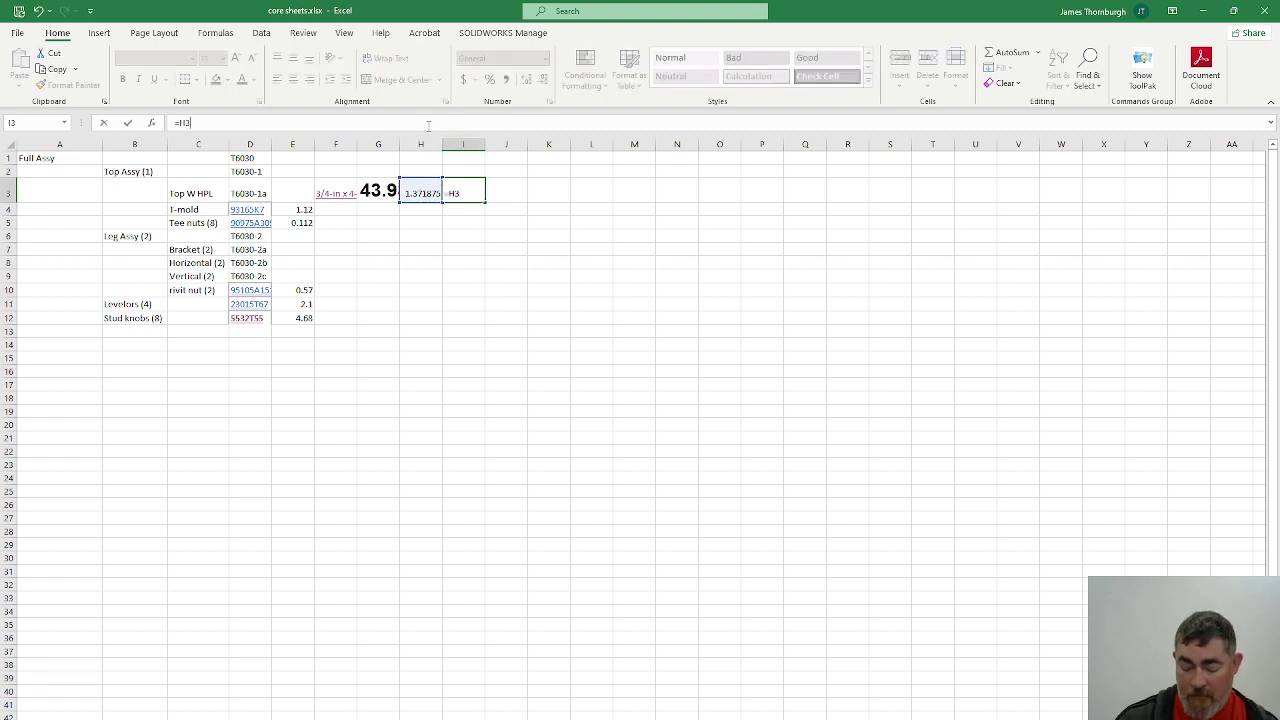
{"action": "type", "text": "/144"}
{"action": "key", "text": "Return"}
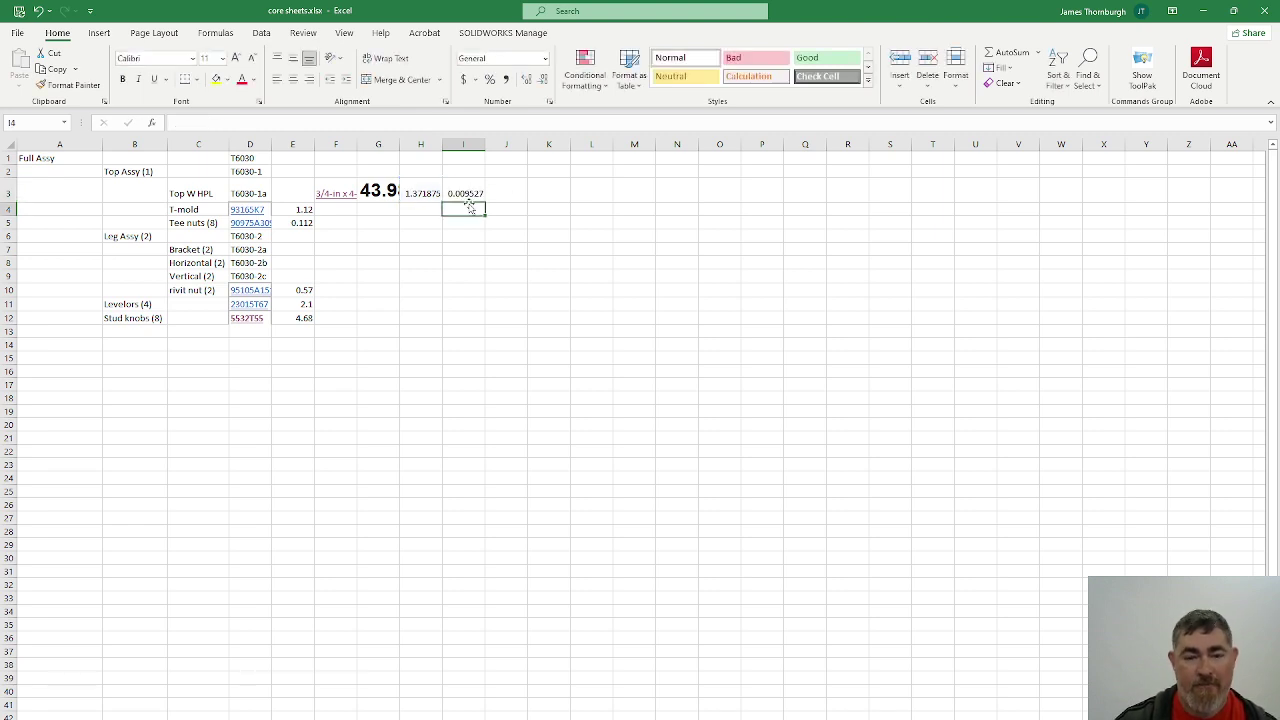
Calculate the 60 by 30 inch top's material cost in cell E3 with the formula =(60*30)*I3.
{"action": "left_click", "coordinate": [286, 194]}
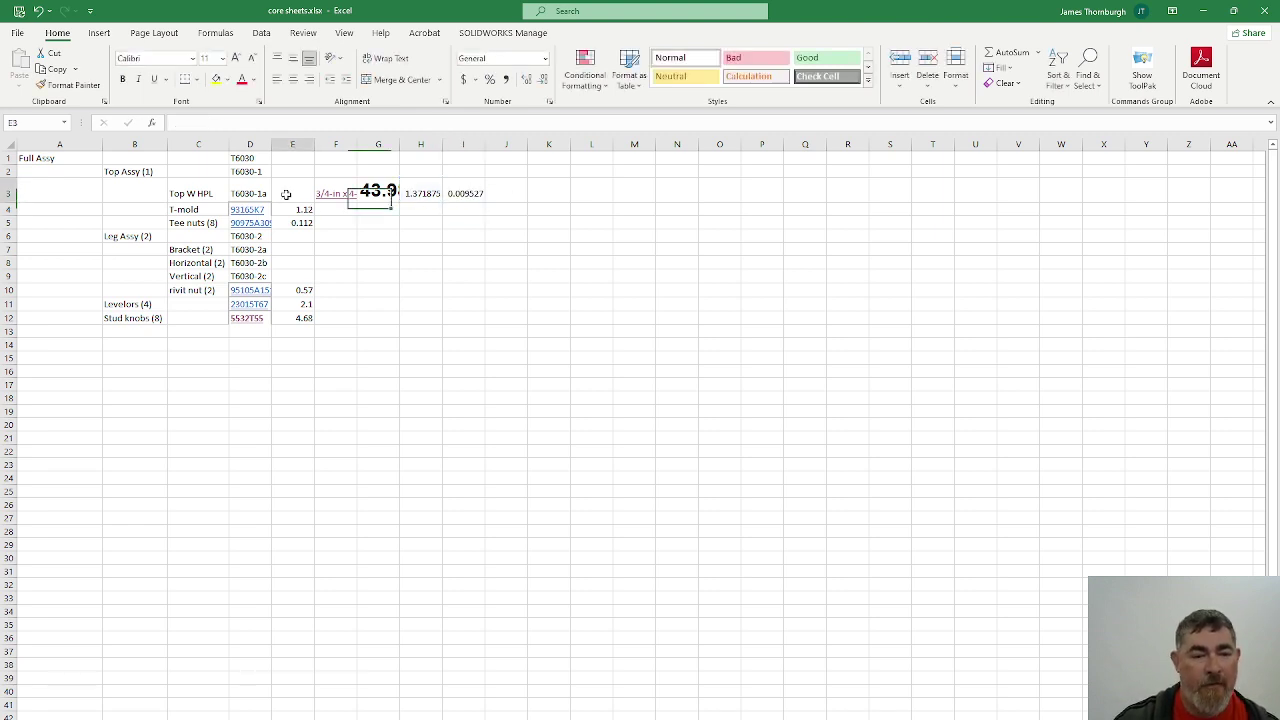
{"action": "left_click", "coordinate": [278, 121]}
{"action": "type", "text": "="}
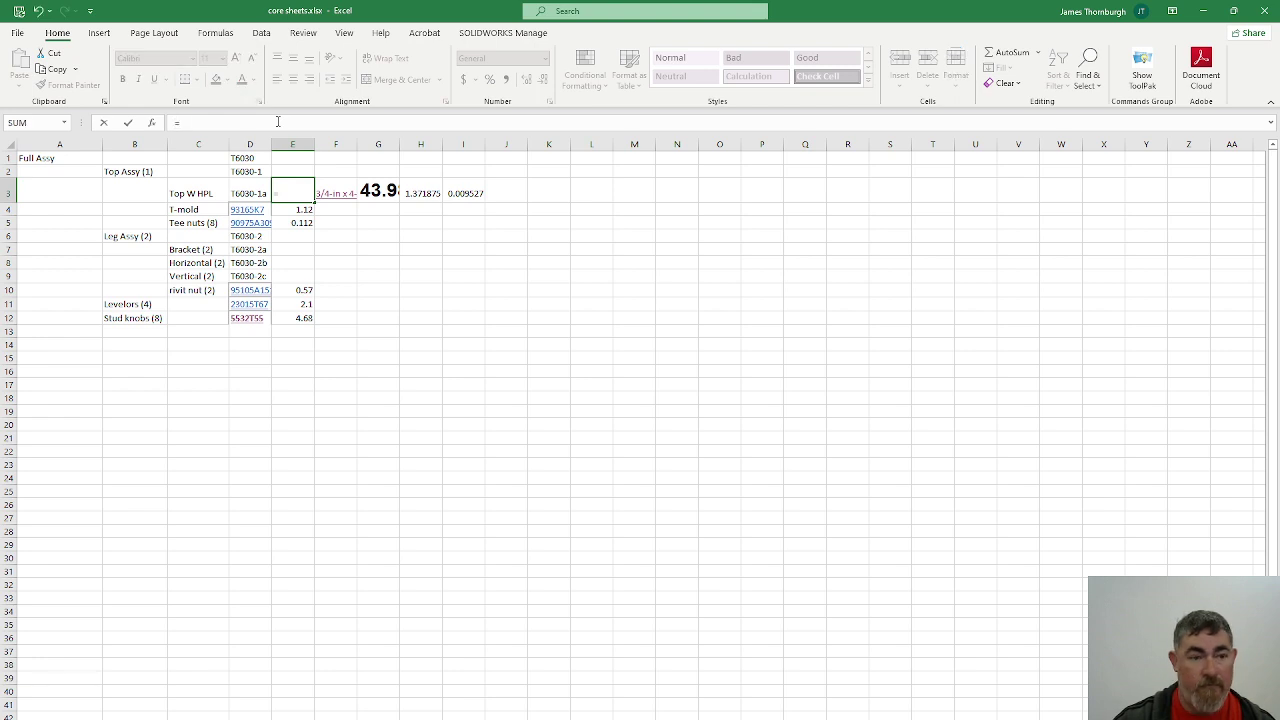
{"action": "type", "text": "(60"}
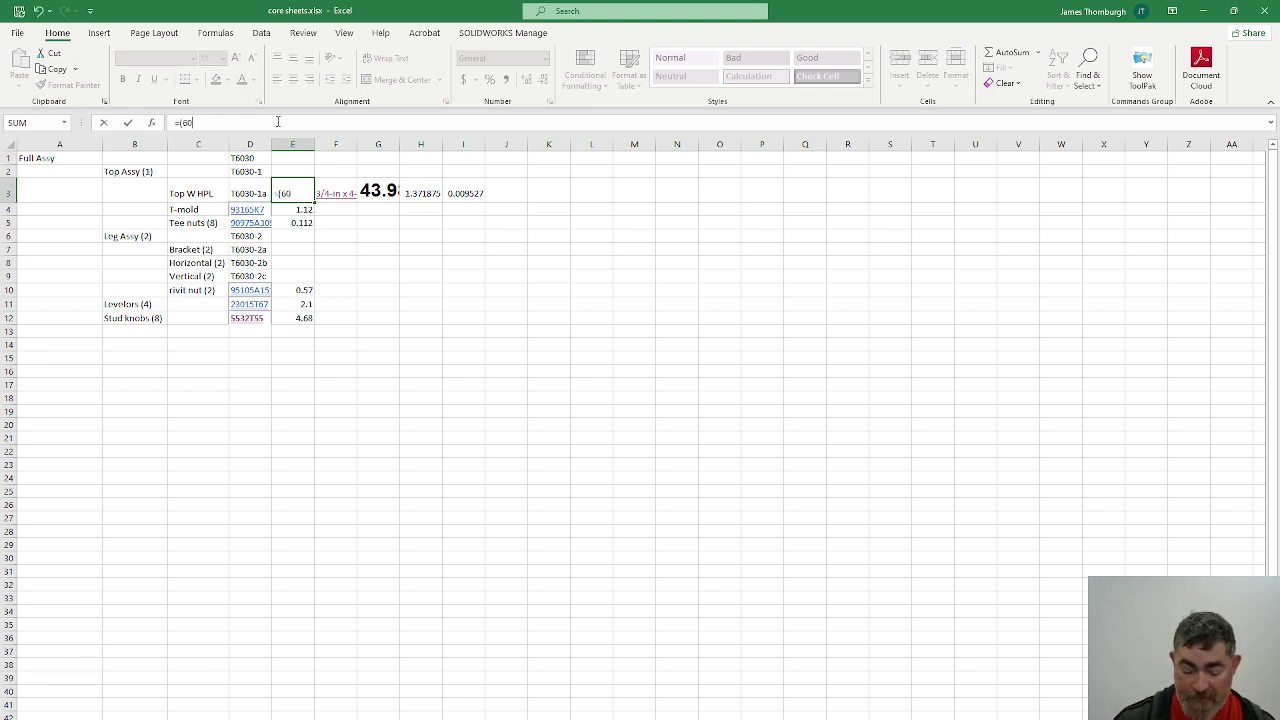
{"action": "type", "text": "*30"}
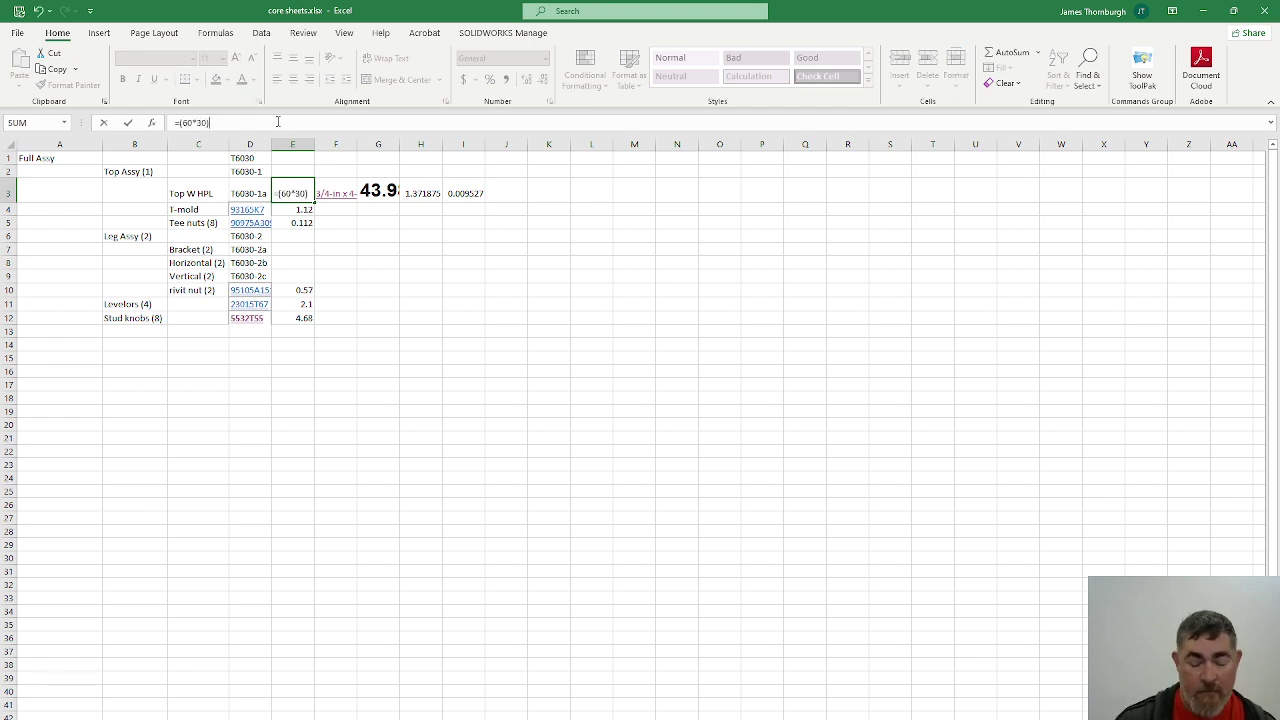
{"action": "type", "text": ")*"}
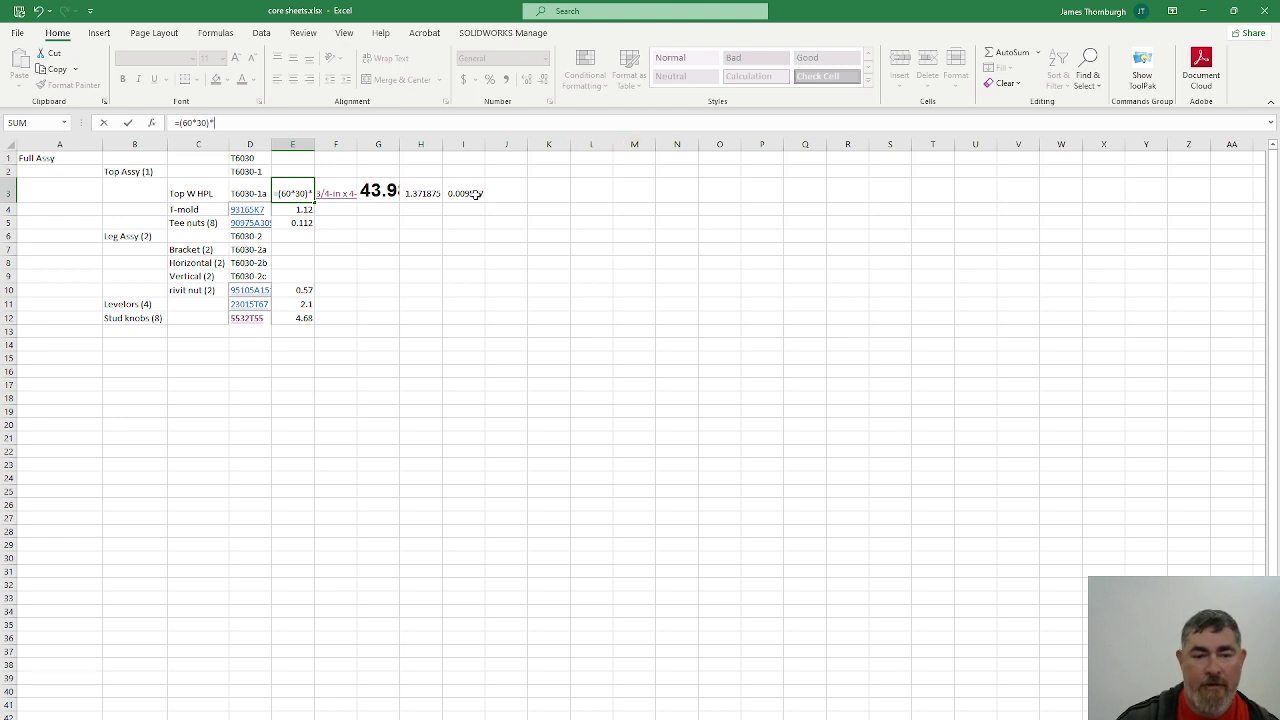
{"action": "left_click", "coordinate": [476, 193]}
{"action": "key", "text": "Return"}
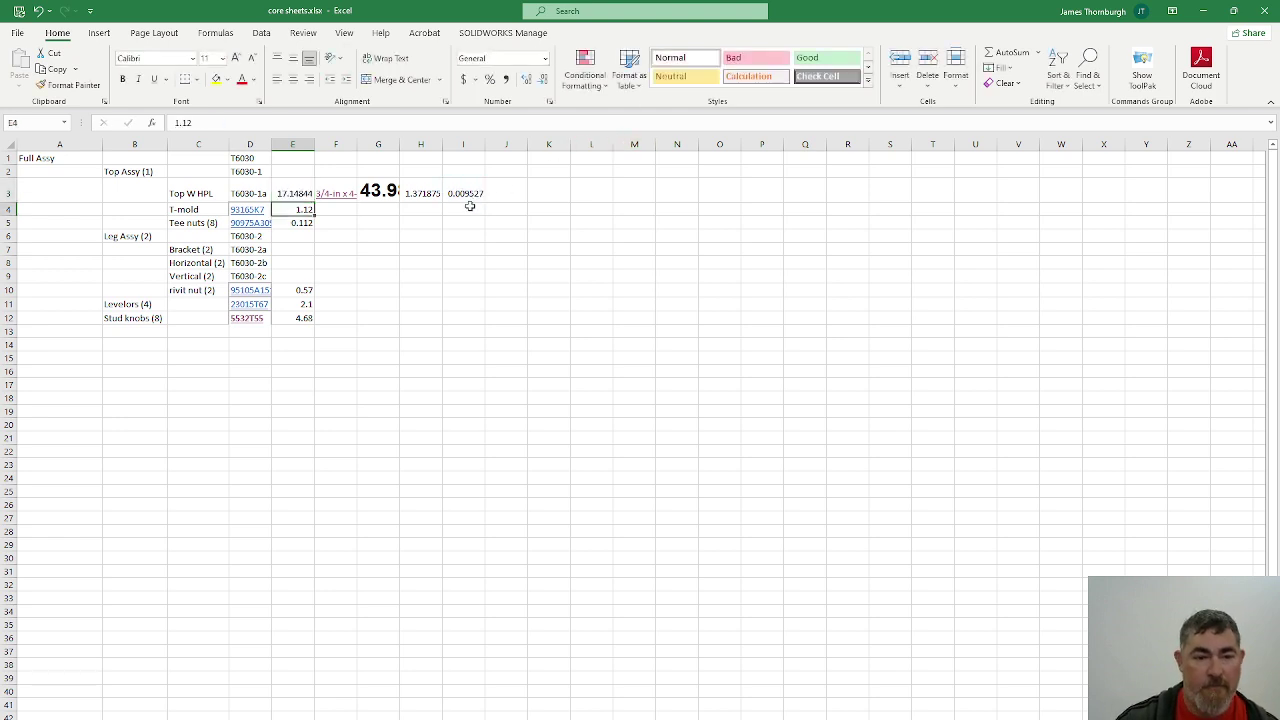
Review the top's cost formula in cell E3 and the board price entry in cell G3.
{"action": "left_click", "coordinate": [280, 192]}
{"action": "left_click", "coordinate": [228, 121]}
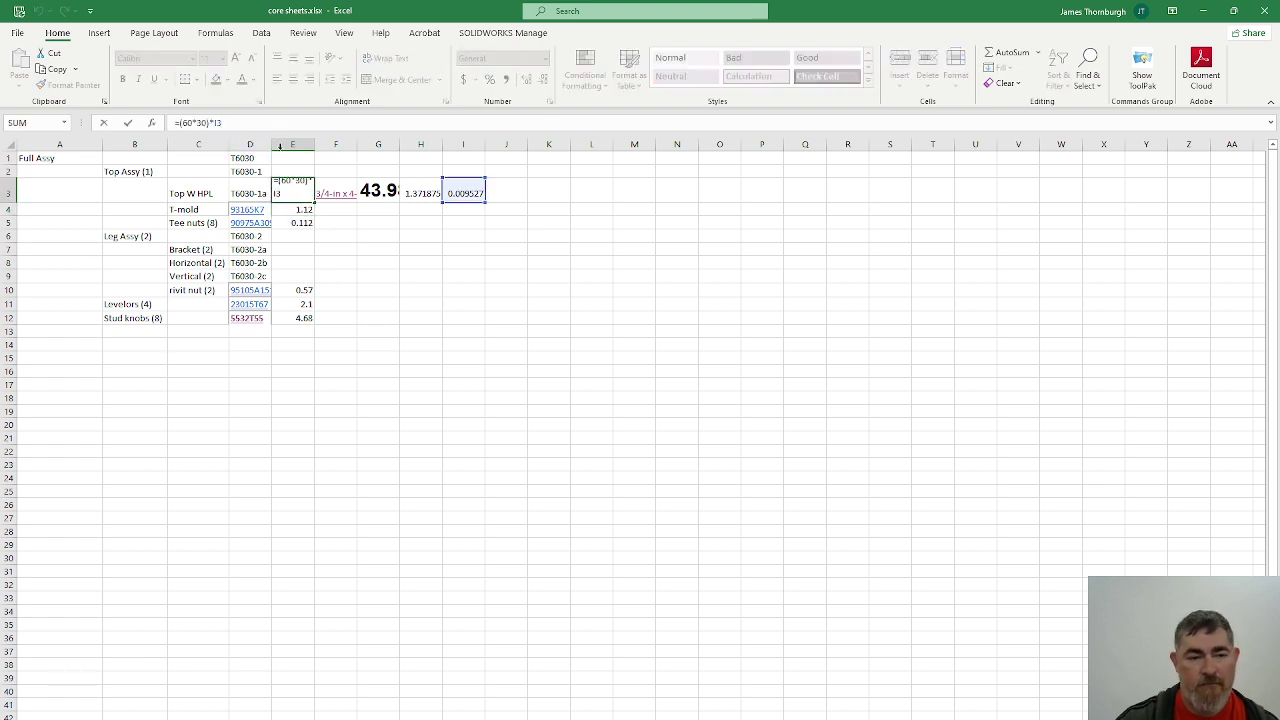
{"action": "left_click", "coordinate": [402, 248]}
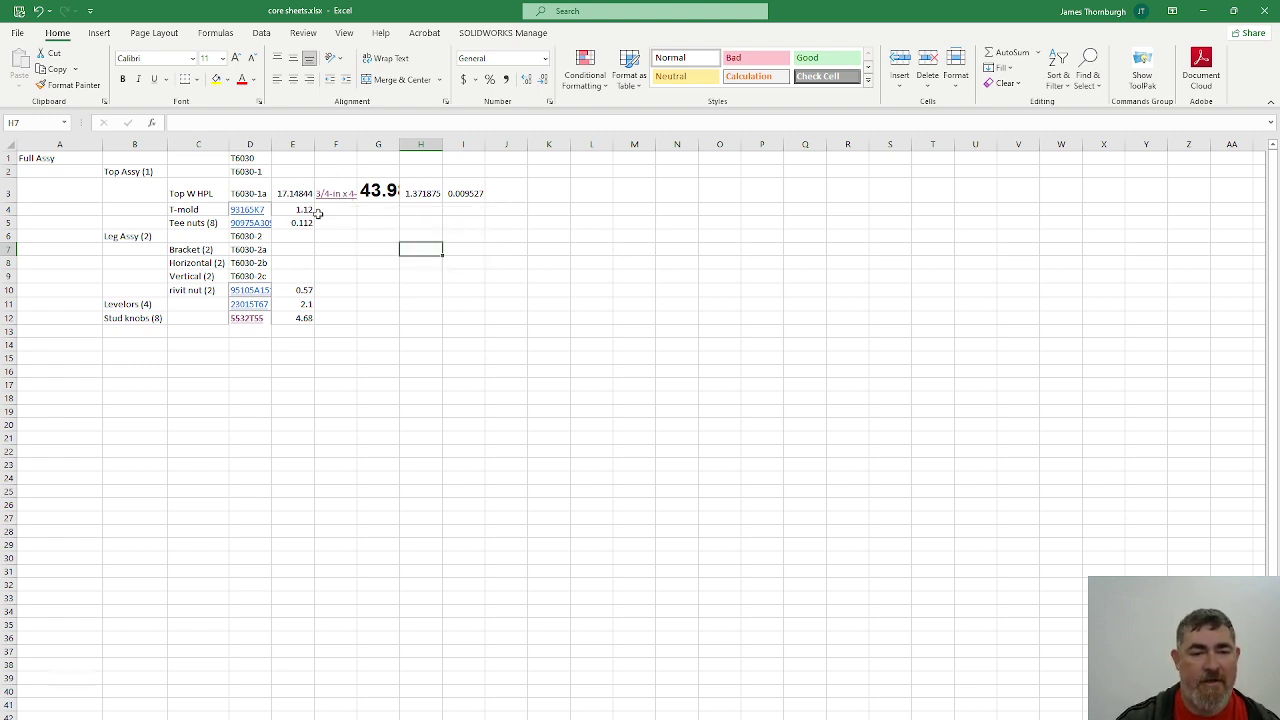
{"action": "left_click", "coordinate": [293, 187]}
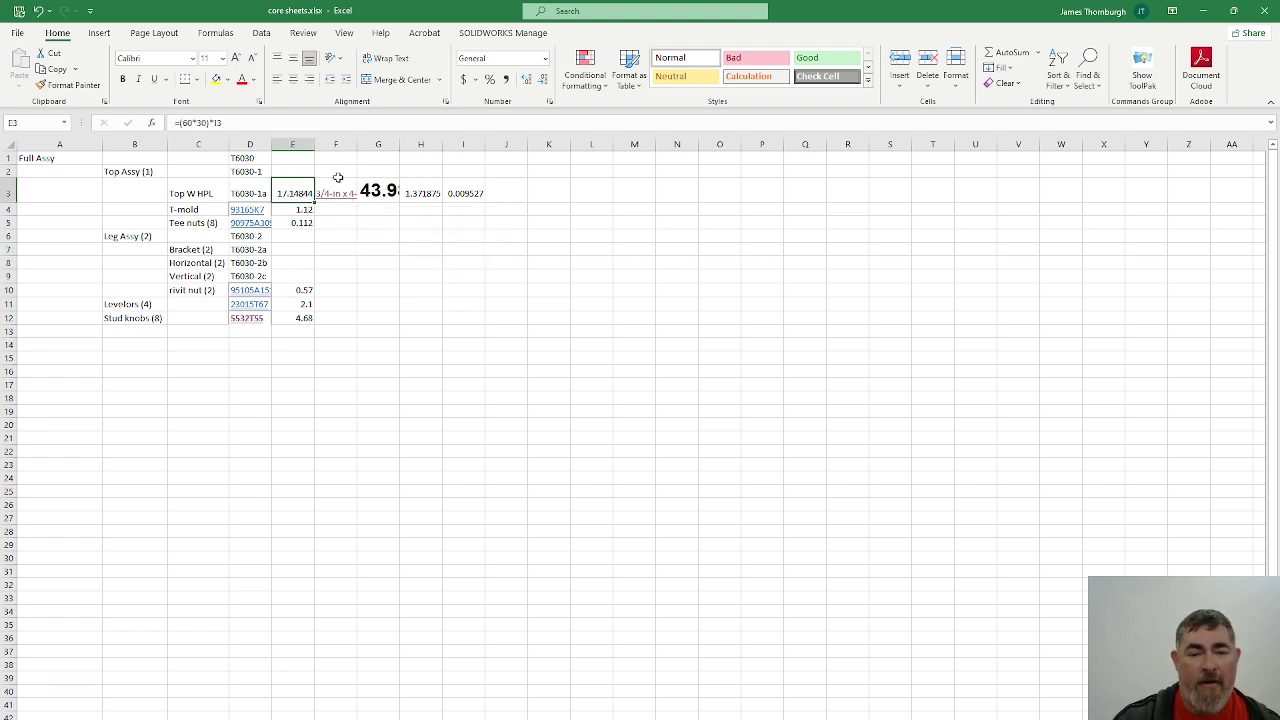
{"action": "left_click", "coordinate": [414, 172]}
{"action": "left_click", "coordinate": [388, 185]}
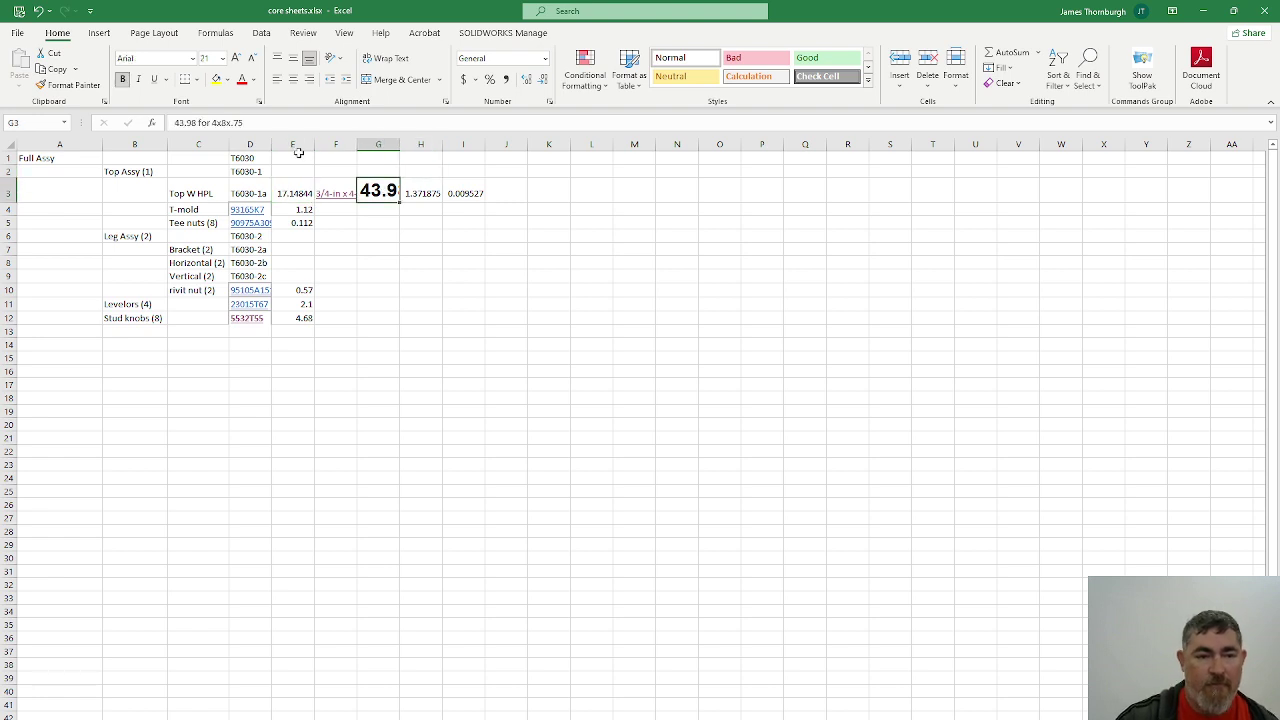
{"action": "left_click", "coordinate": [197, 122]}
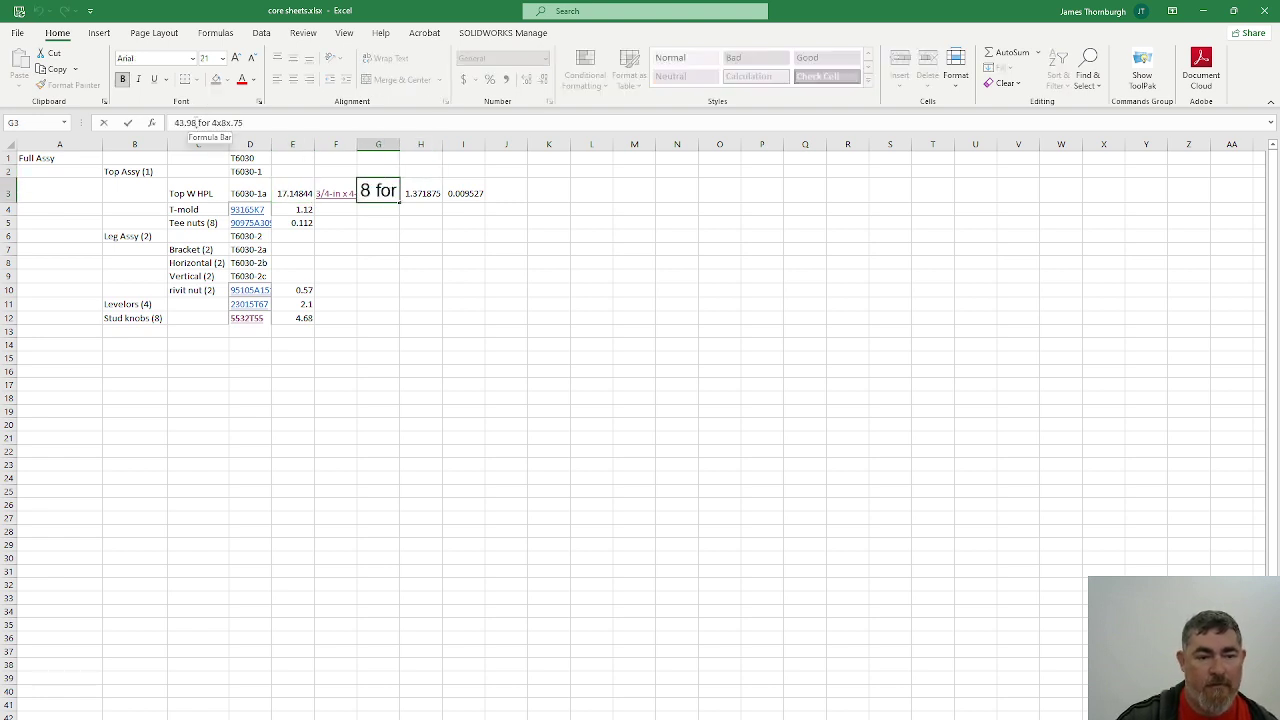
Add the headings "$", "$/sf" and "$/sin" in cells G2, H2 and I2 above the board's price calculations.
{"action": "left_click", "coordinate": [376, 171]}
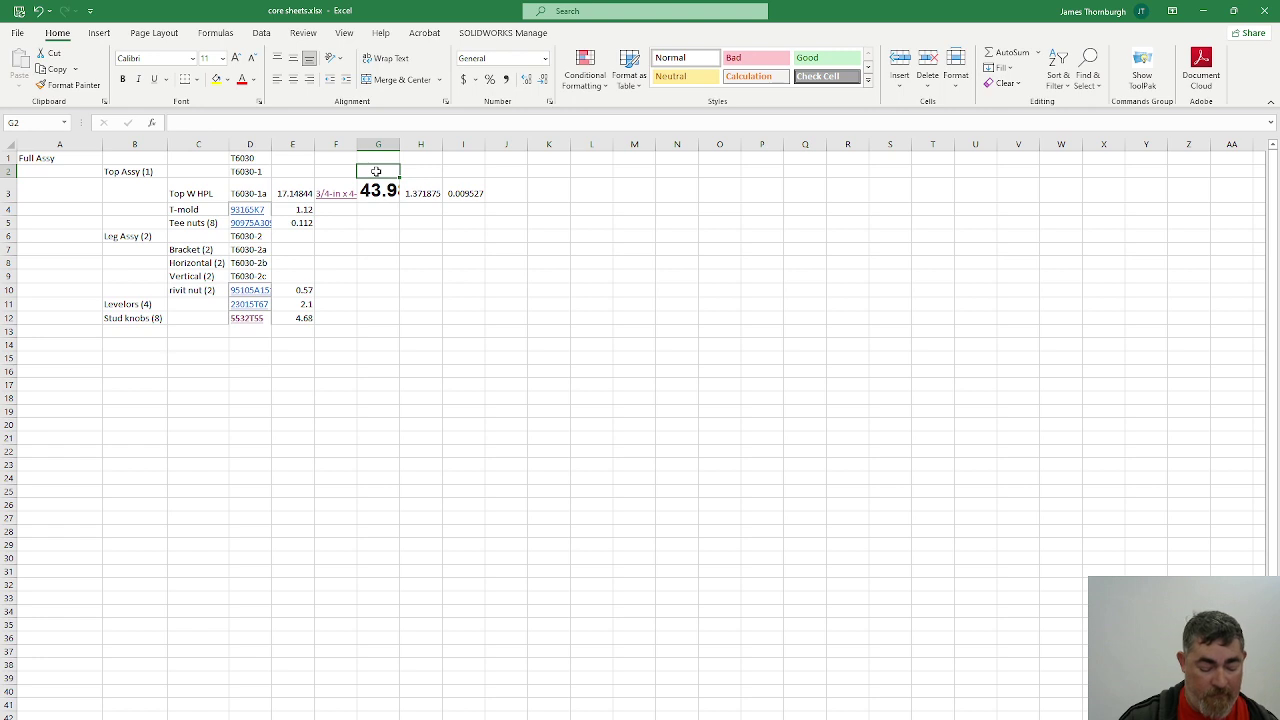
{"action": "type", "text": "$"}
{"action": "key", "text": "Tab"}
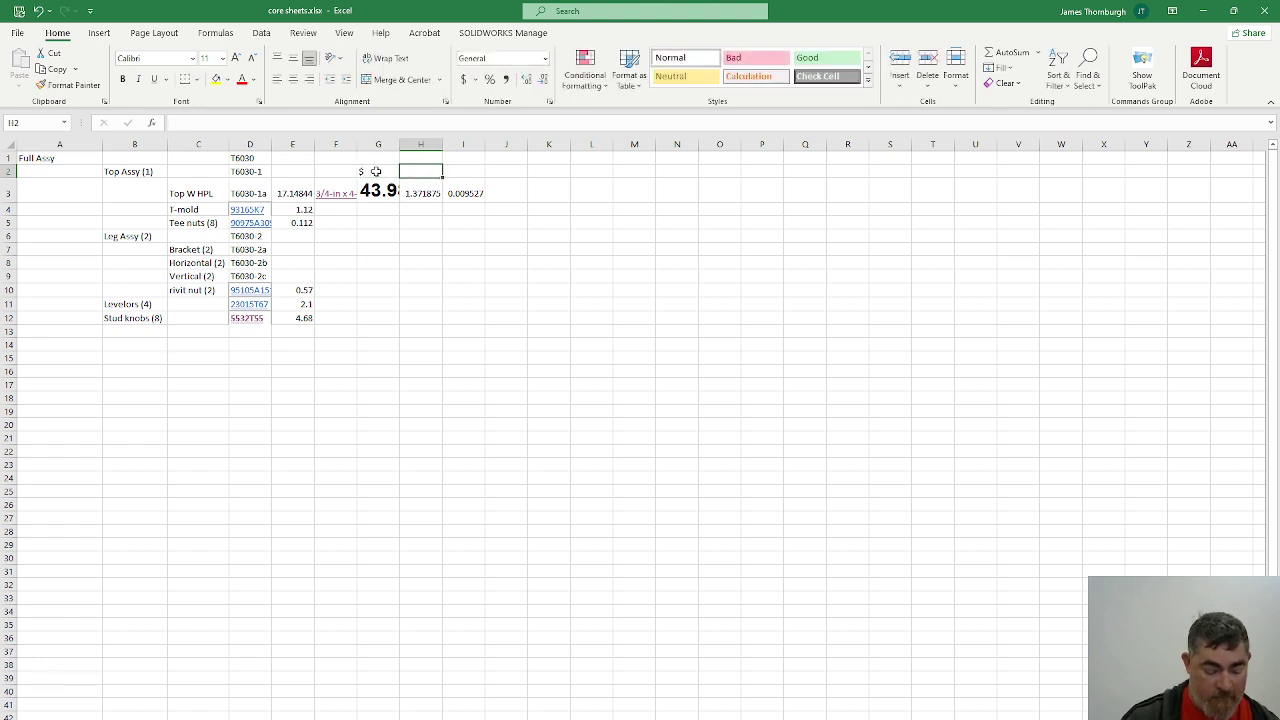
{"action": "type", "text": "$/sf"}
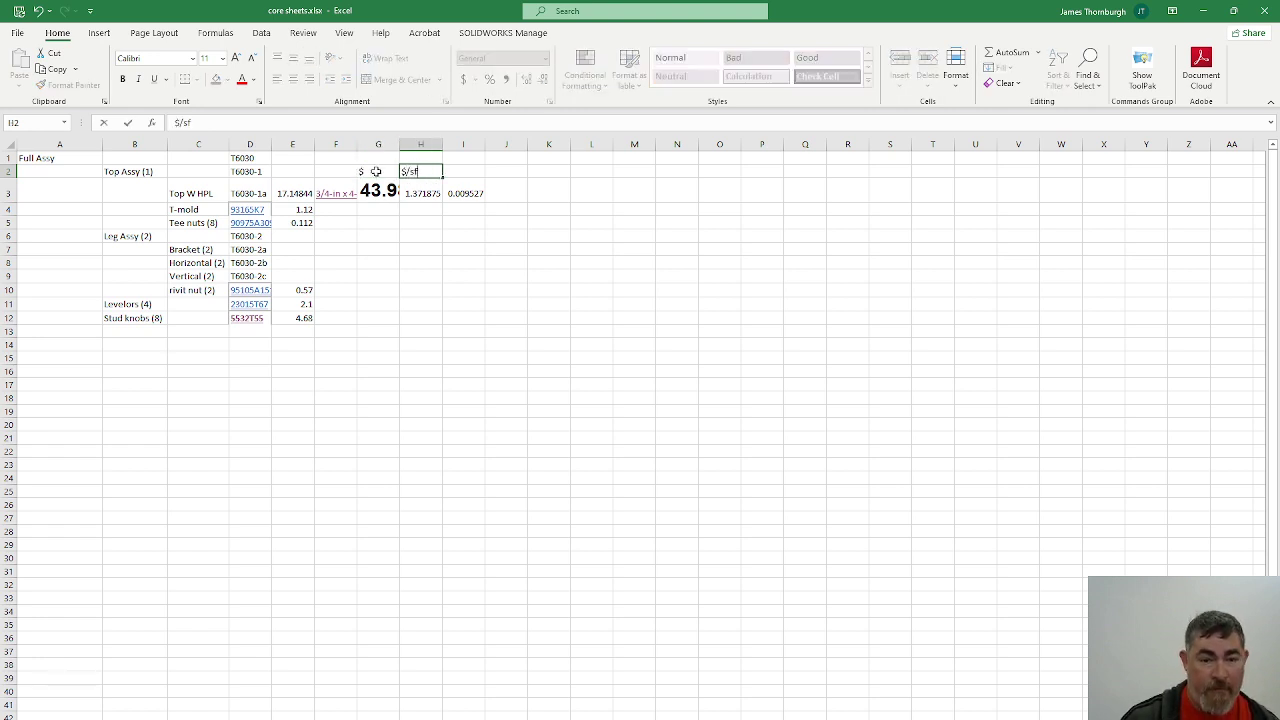
{"action": "key", "text": "Tab"}
{"action": "type", "text": "$"}
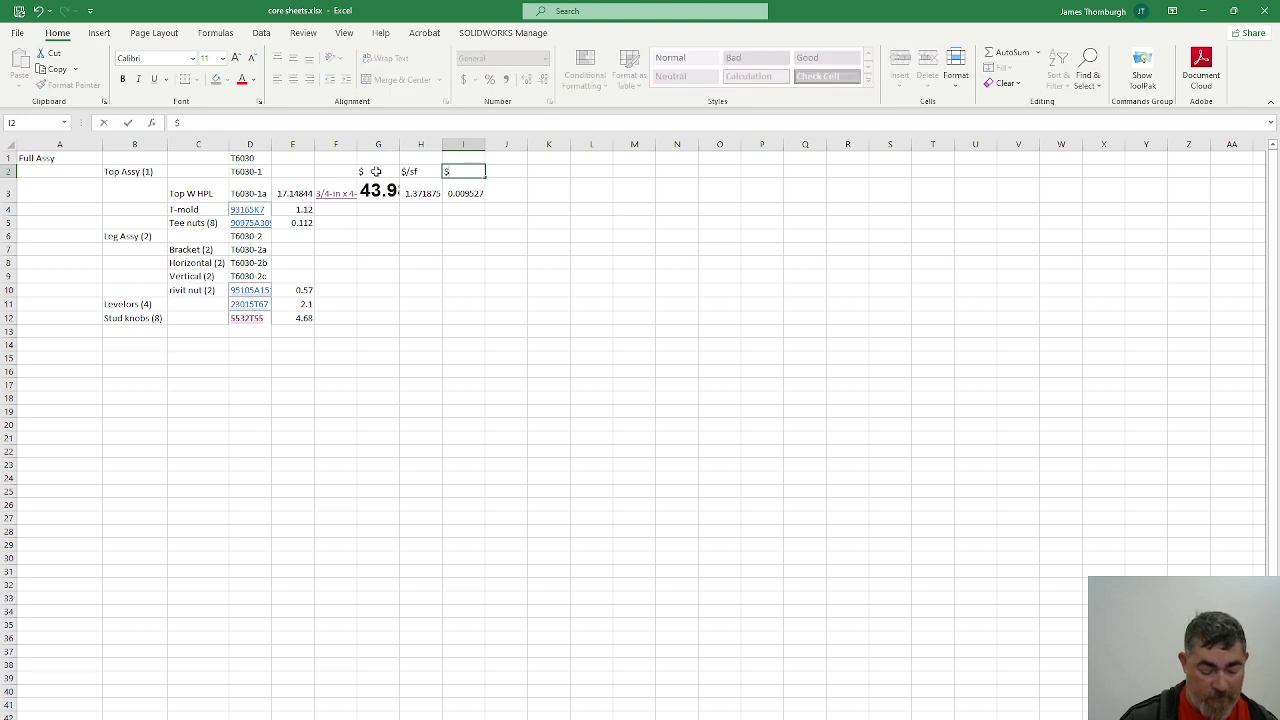
{"action": "type", "text": "/sin"}
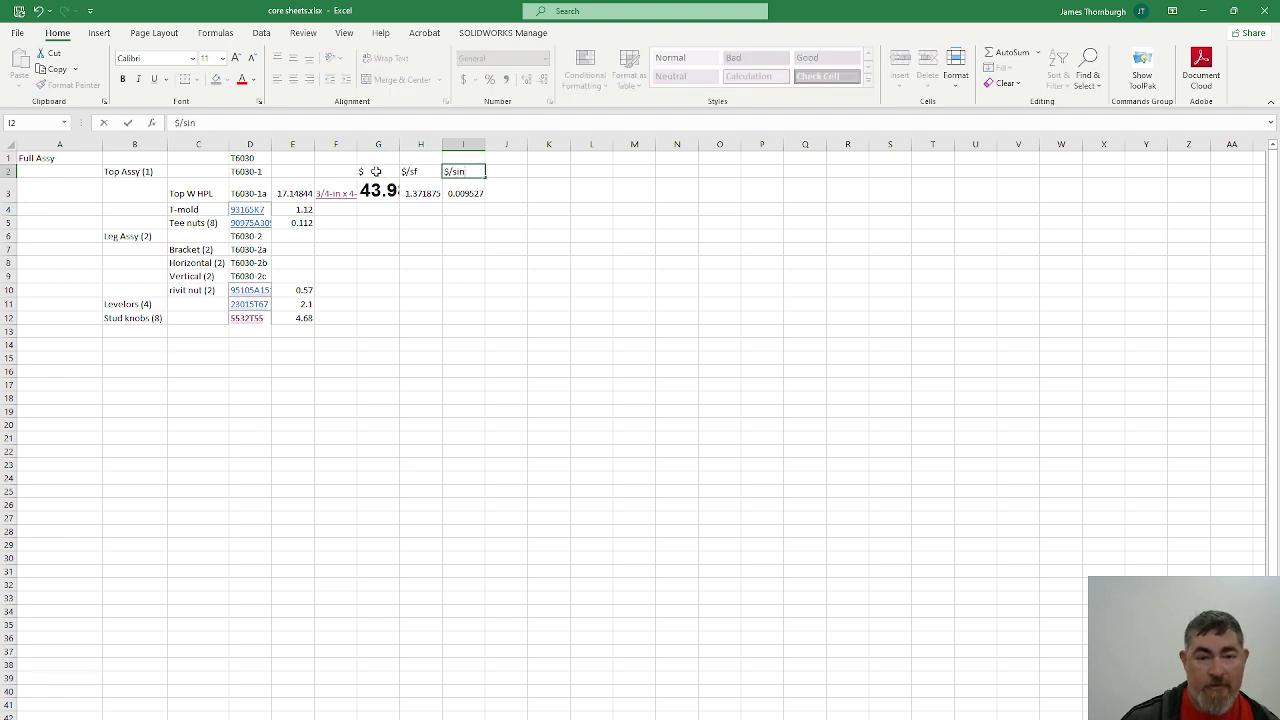
Insert a space in the heading of cell I2 so it reads "$/s in".
{"action": "key", "text": "Left"}
{"action": "key", "text": "Right"}
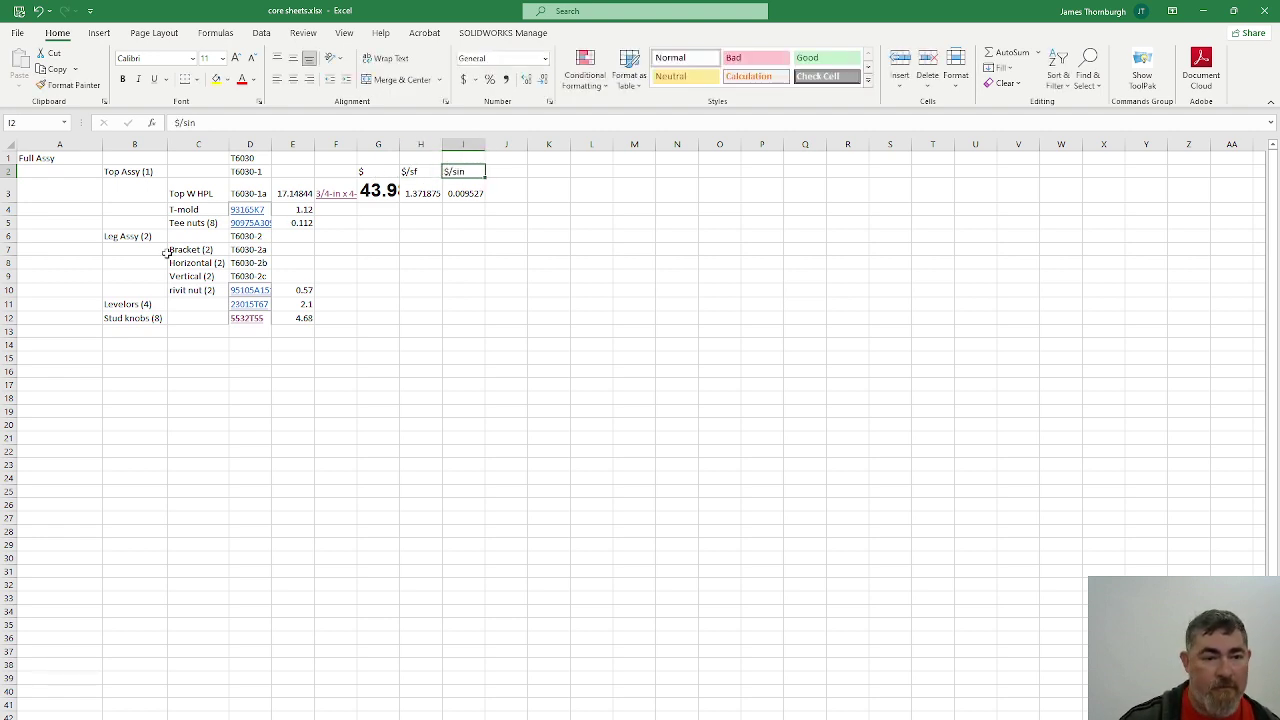
{"action": "left_click", "coordinate": [187, 124]}
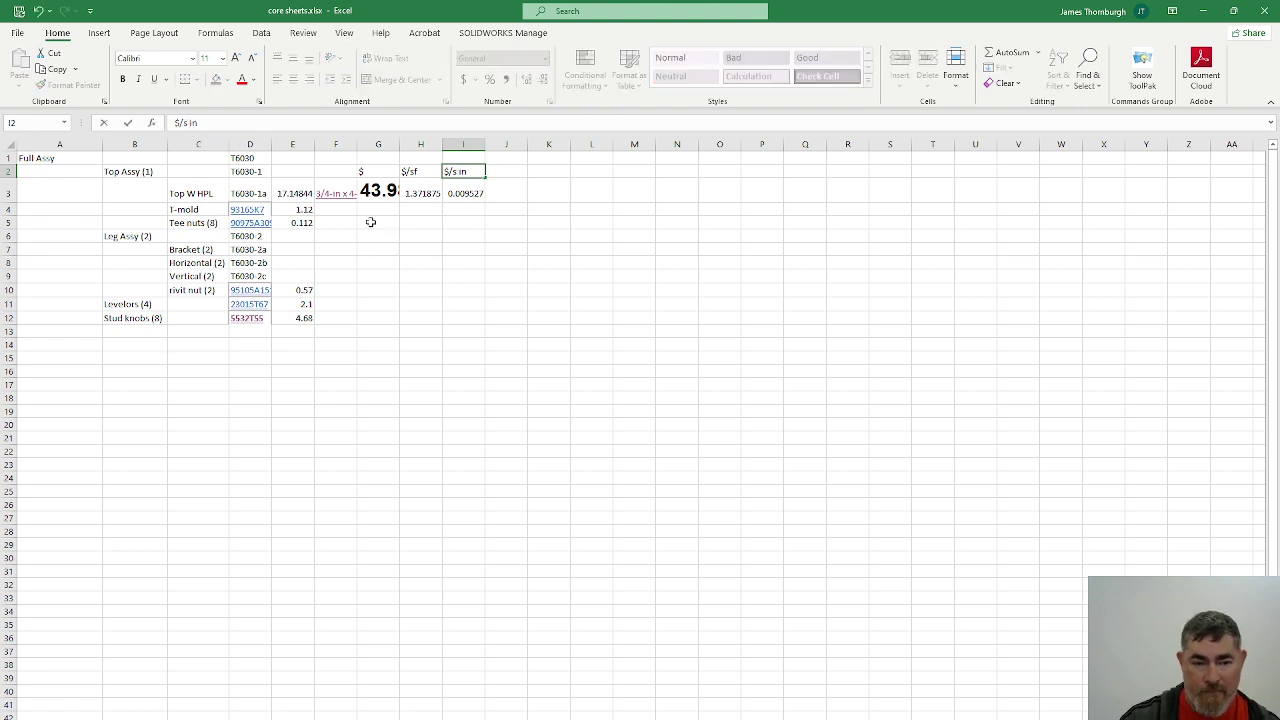
{"action": "key", "text": "Return"}
Total the part prices of column E in cell E13 with AutoSum over the range from E2 down.
{"action": "left_click", "coordinate": [298, 172]}
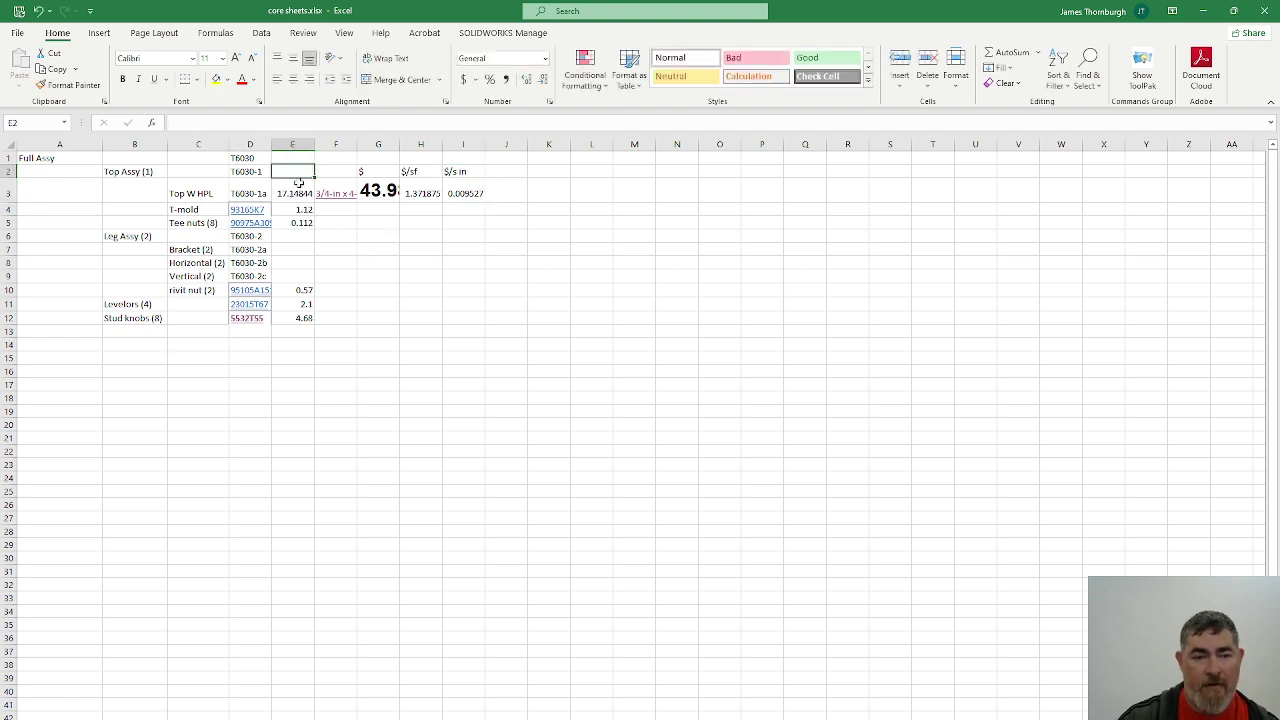
{"action": "left_click", "coordinate": [295, 356]}
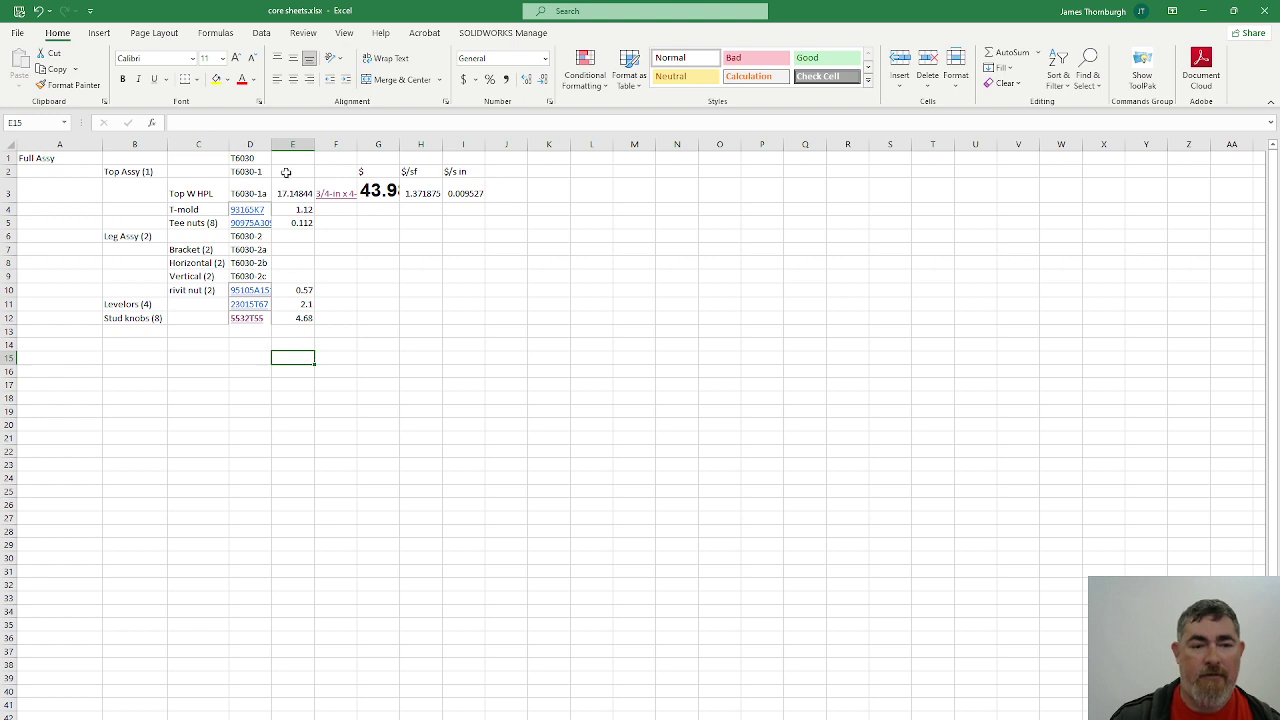
{"action": "left_click_drag", "start_coordinate": [286, 172], "coordinate": [292, 336]}
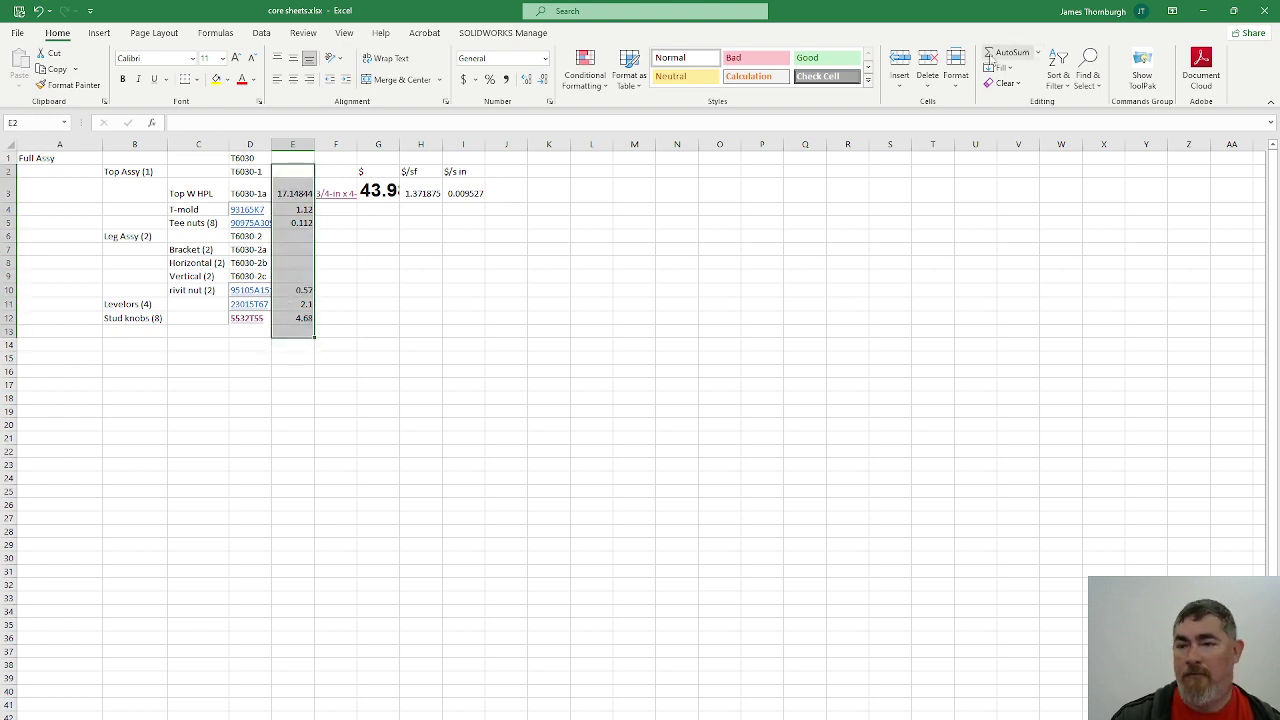
{"action": "left_click", "coordinate": [1000, 52]}
{"action": "left_click", "coordinate": [455, 424]}
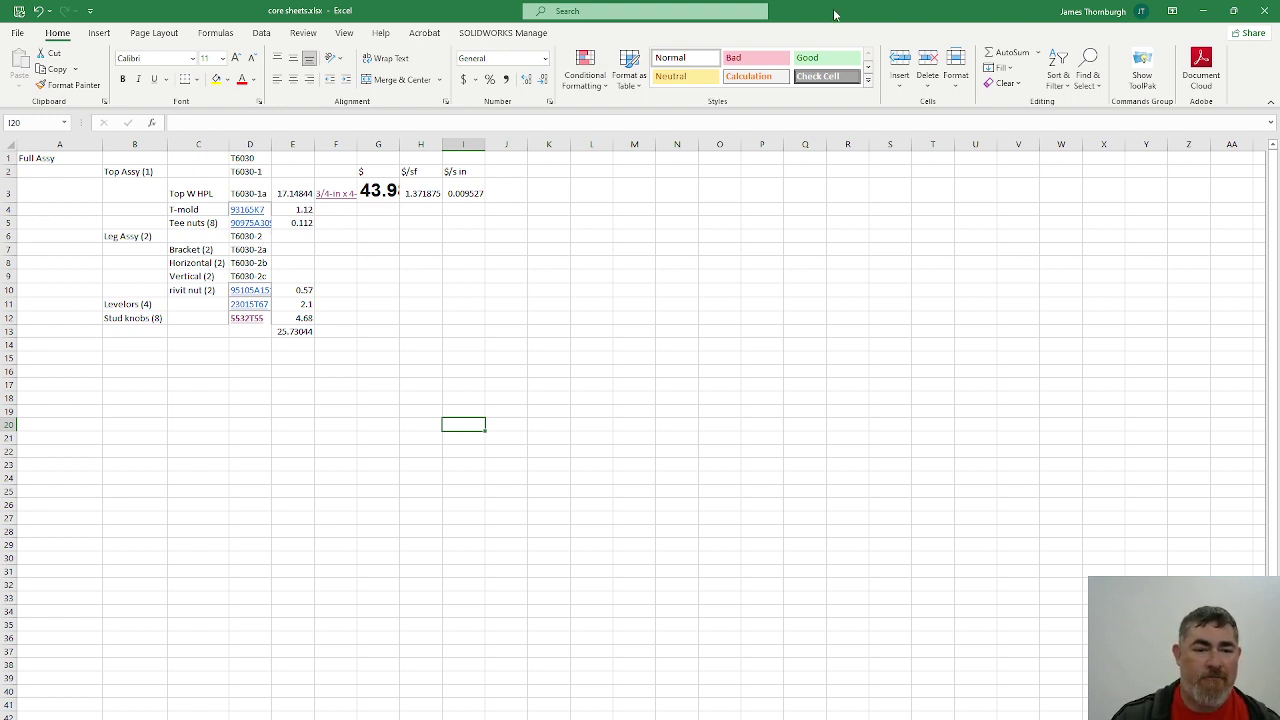
{"action": "left_click", "coordinate": [365, 248]}
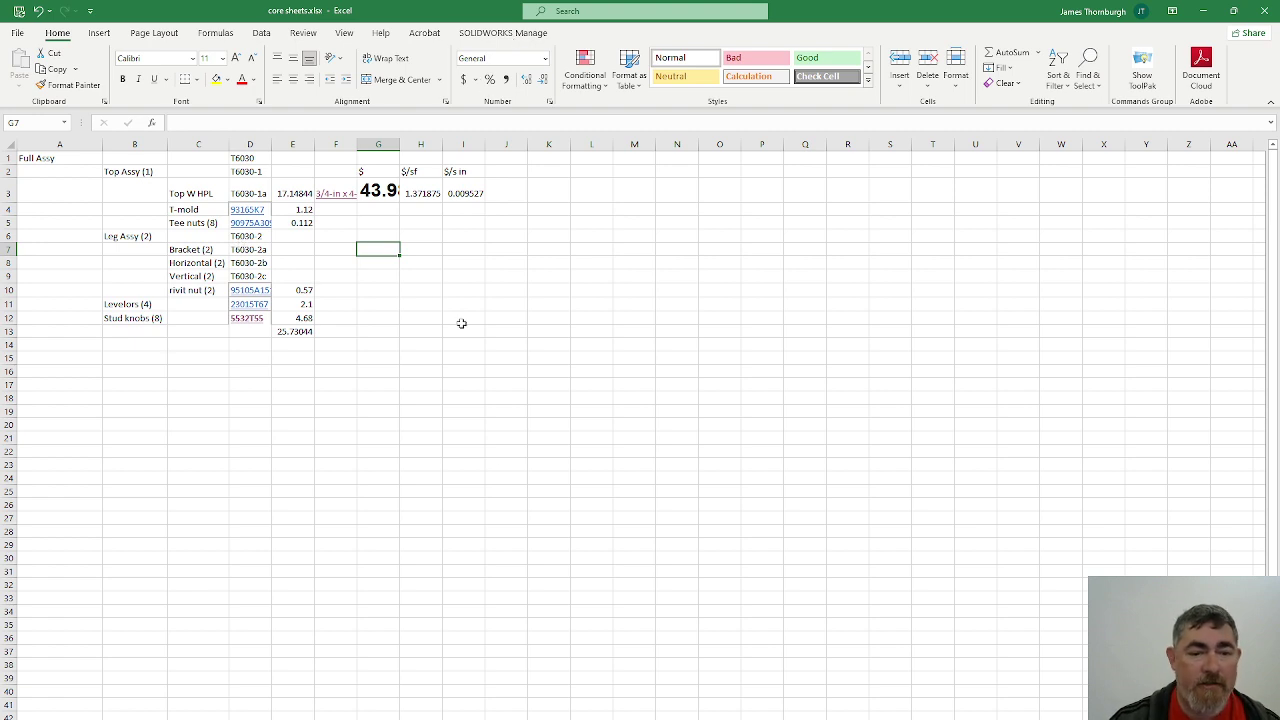
{"action": "left_click", "coordinate": [500, 464]}
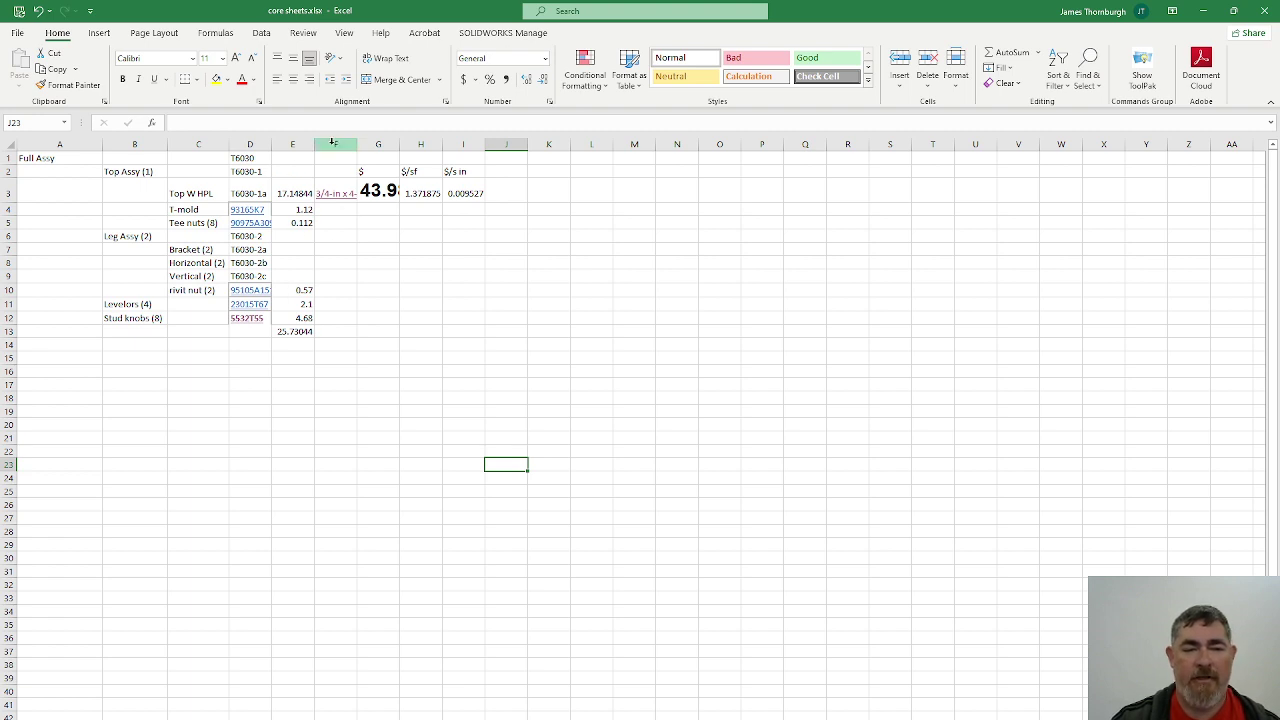
{"action": "mouse_move", "coordinate": [333, 143]}
{"action": "left_mouse_down"}
{"action": "mouse_move", "coordinate": [444, 134]}
{"action": "mouse_move", "coordinate": [341, 138]}
{"action": "left_mouse_up"}
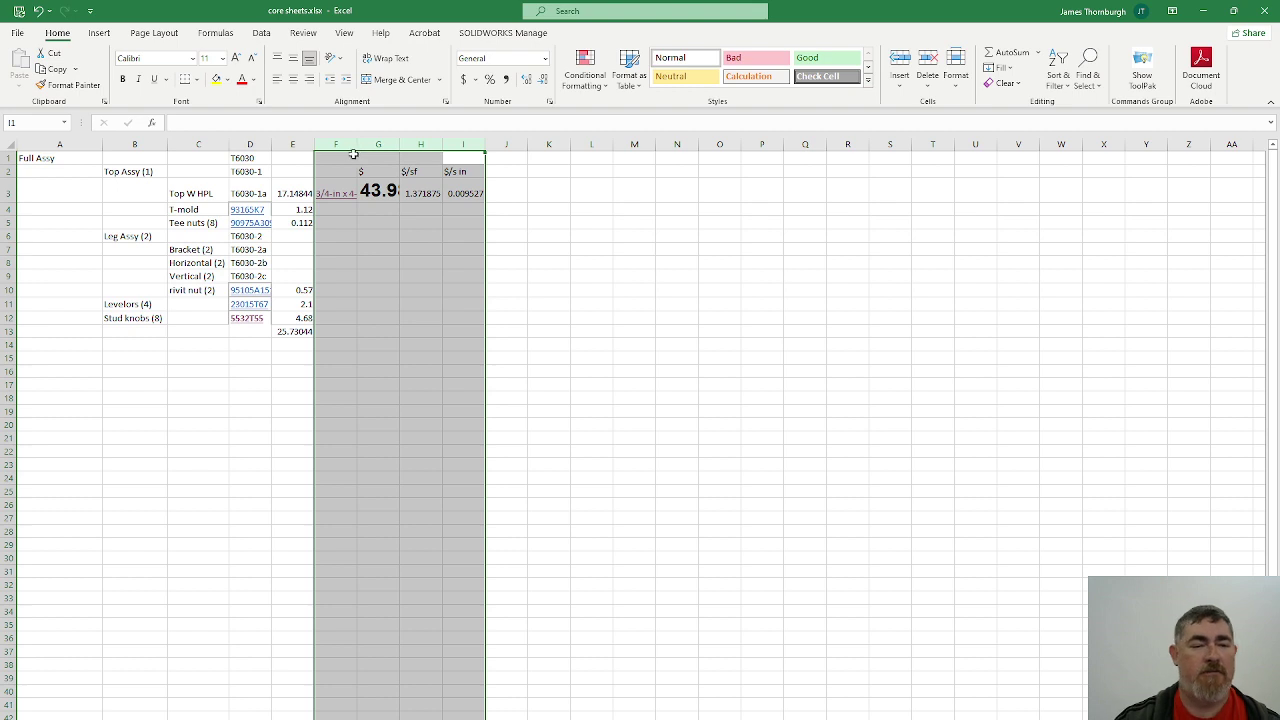
{"action": "left_click_drag", "start_coordinate": [300, 331], "coordinate": [17, 143]}
{"action": "left_click", "coordinate": [420, 437]}
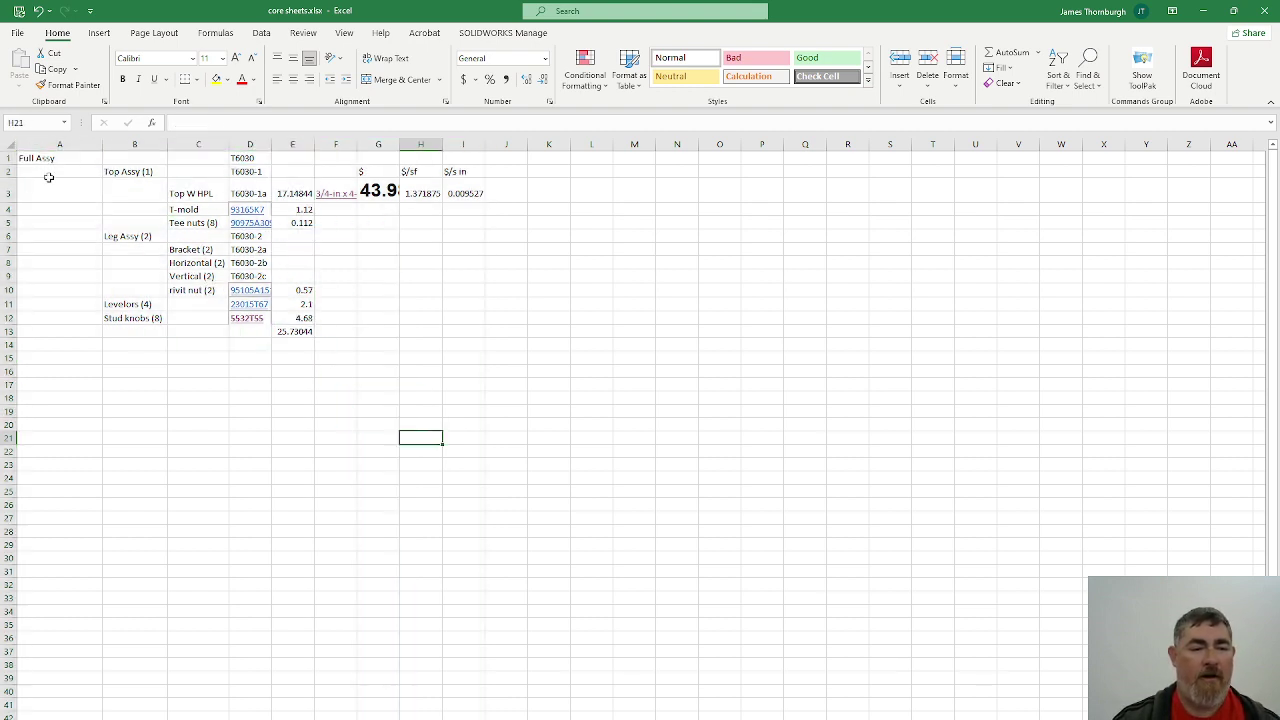